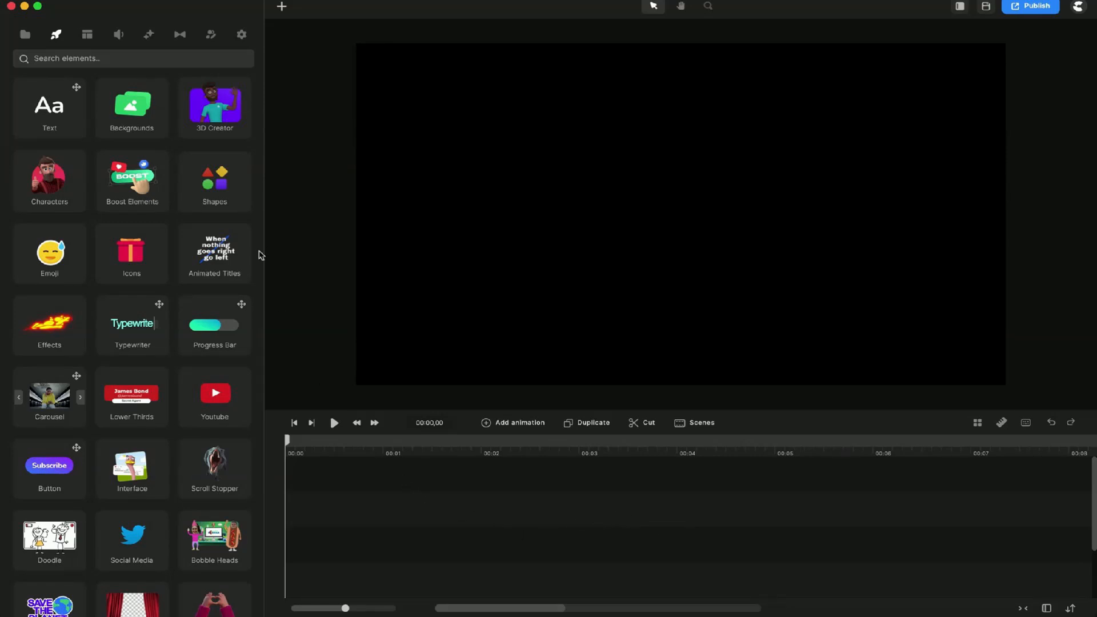
- Add the 3D character Tom at the start of the timeline and apply his preset outfit with glasses and dark jacket
click(218, 114)
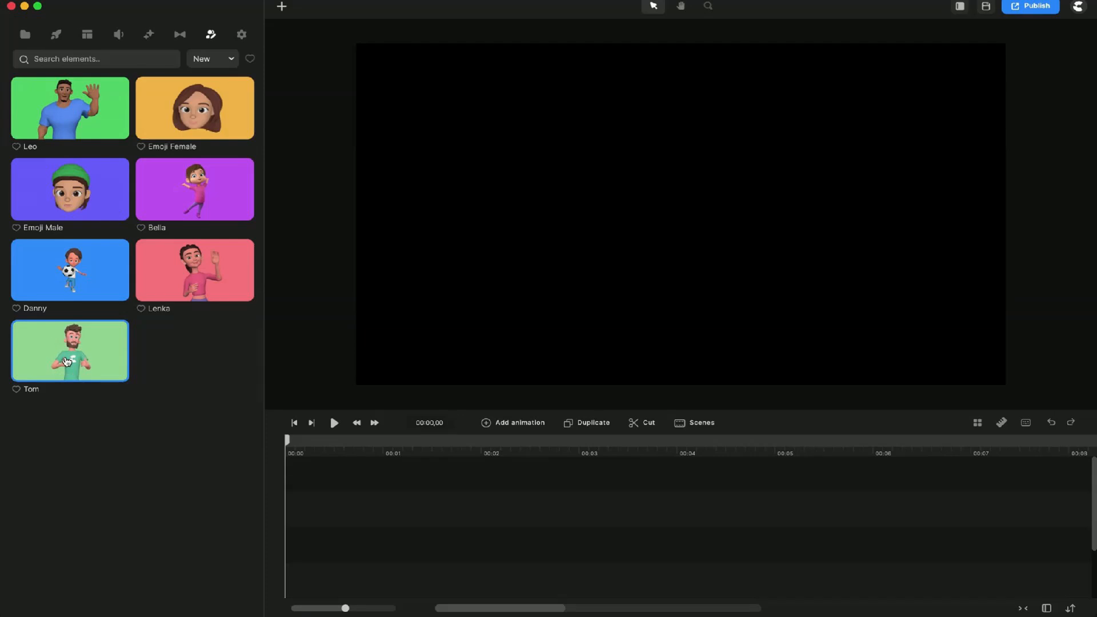
drag(67, 361, 316, 460)
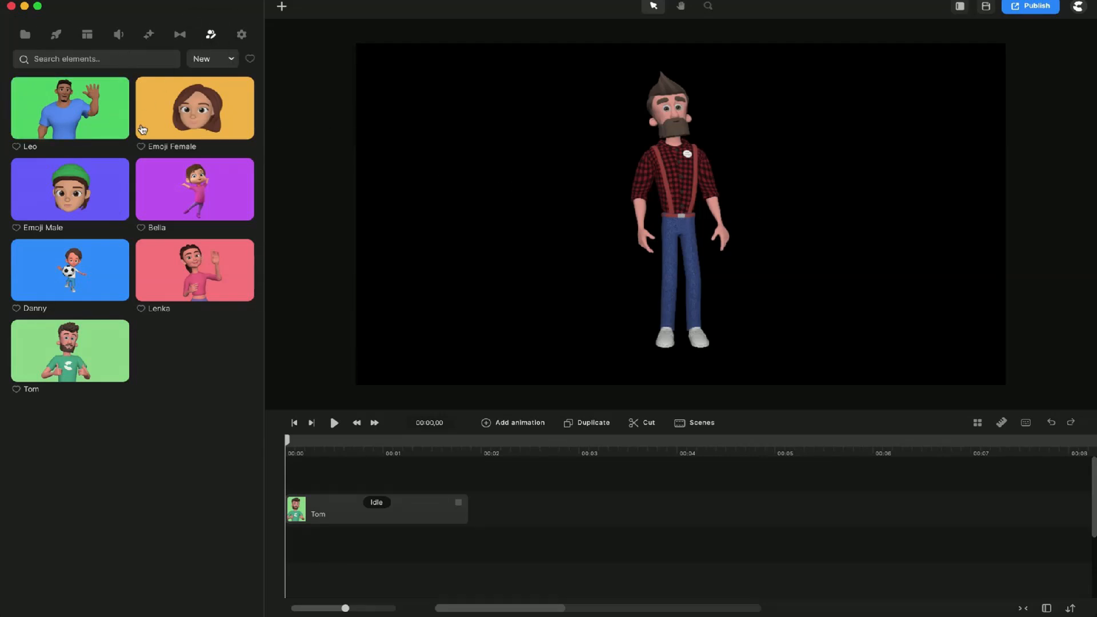
click(664, 181)
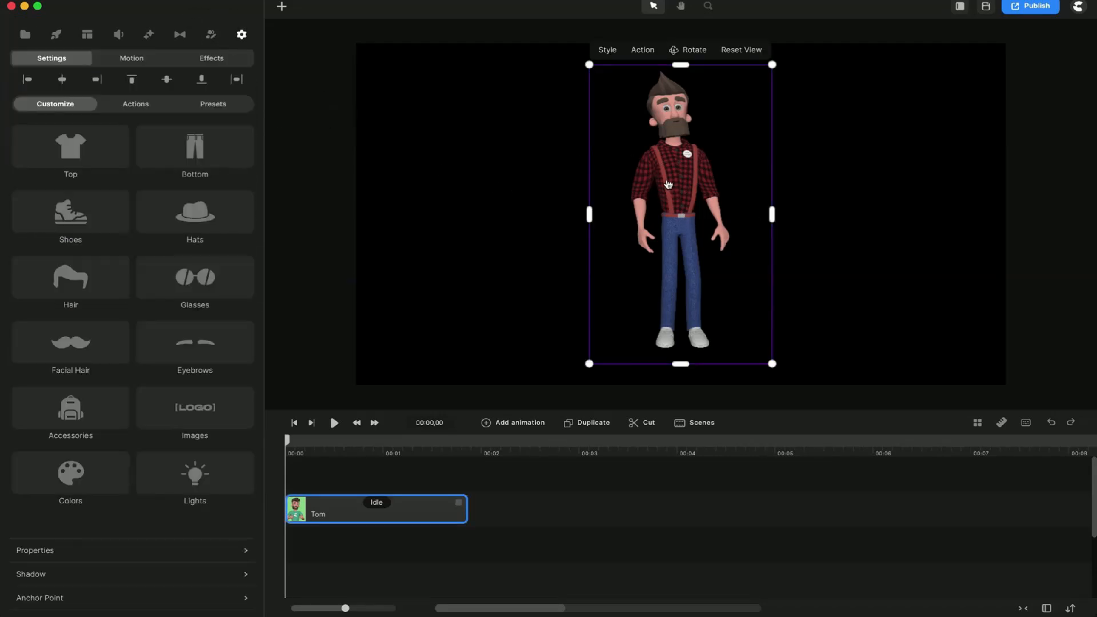
click(223, 105)
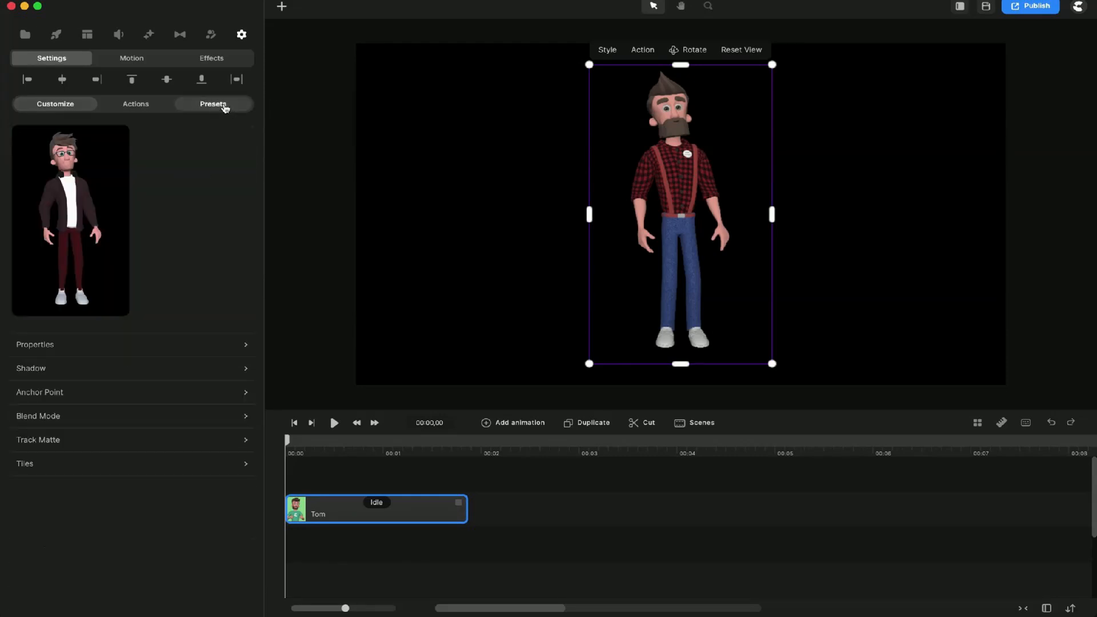
click(71, 207)
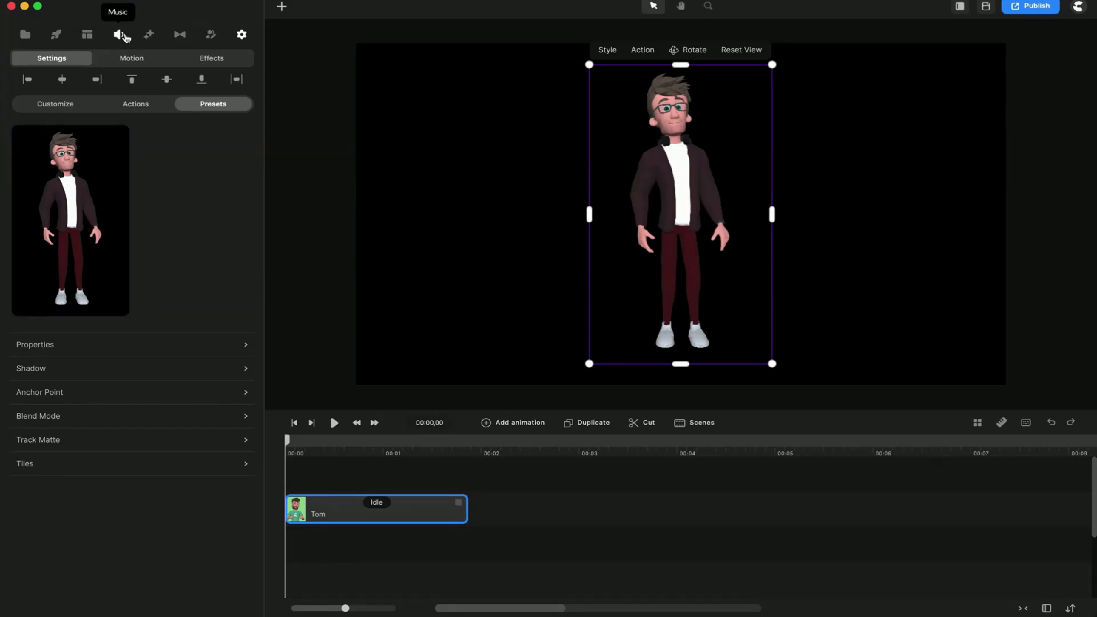
- Enter the Google text-to-speech script "Hey! My name is Tom! It is so great to meet you!"
click(117, 35)
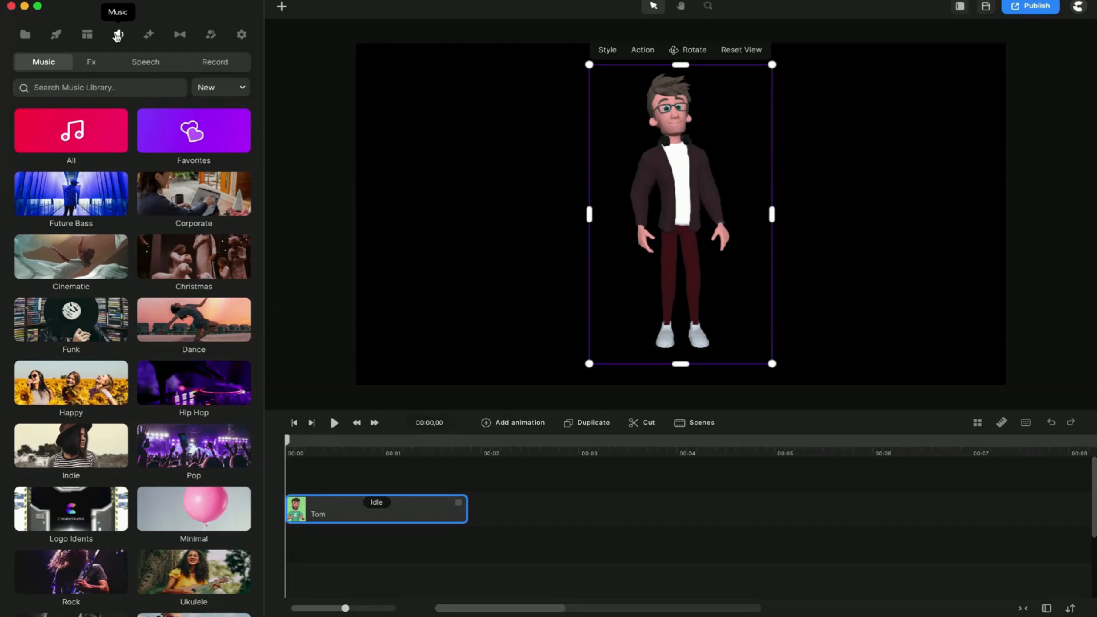
click(155, 68)
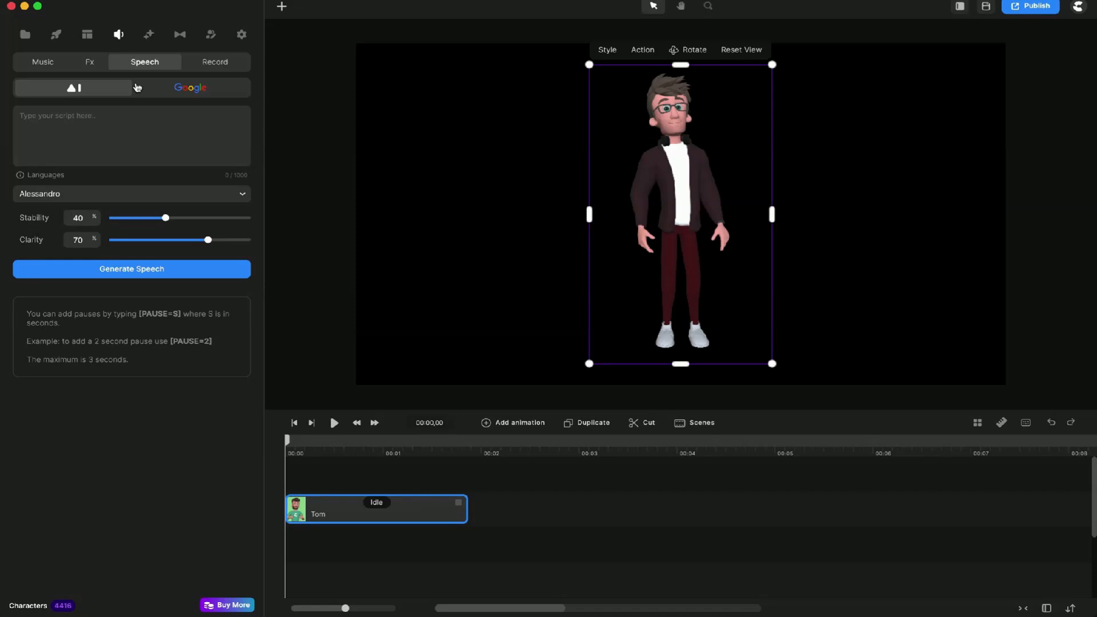
click(212, 92)
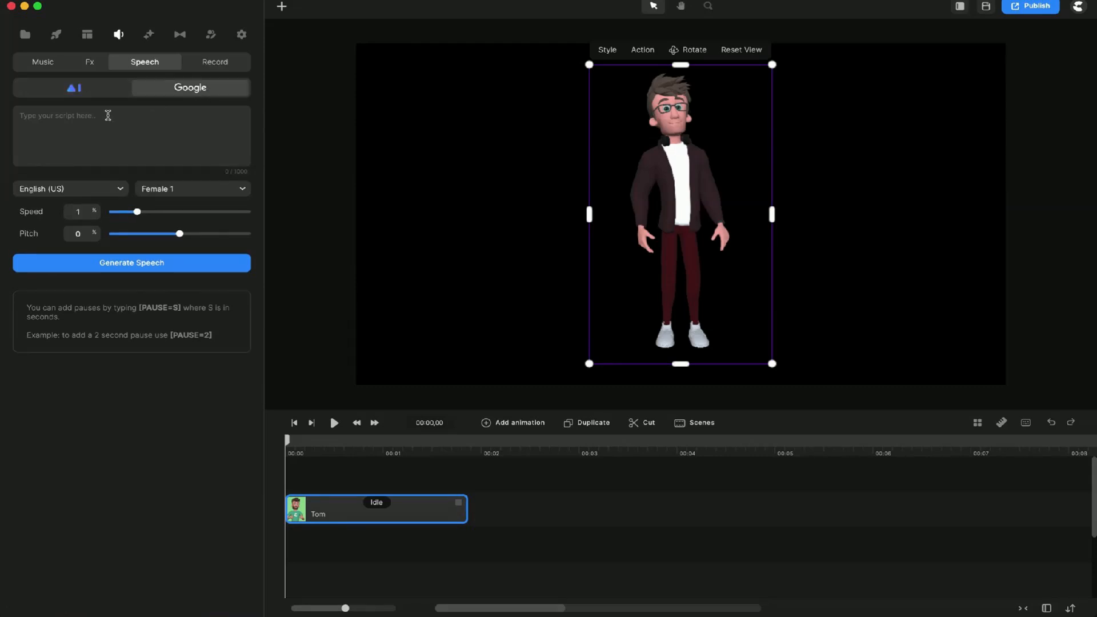
click(165, 114)
text(H)
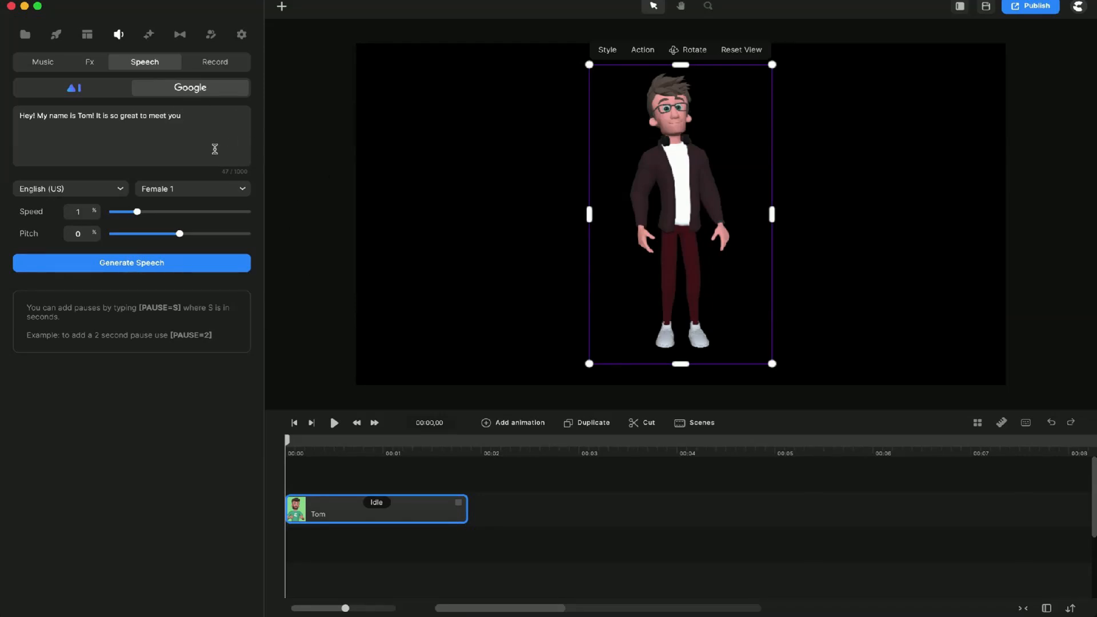
click(192, 125)
- Set the speech voice to Male 5 with speed 1.25 and pitch -4.5, and generate the speech
click(197, 193)
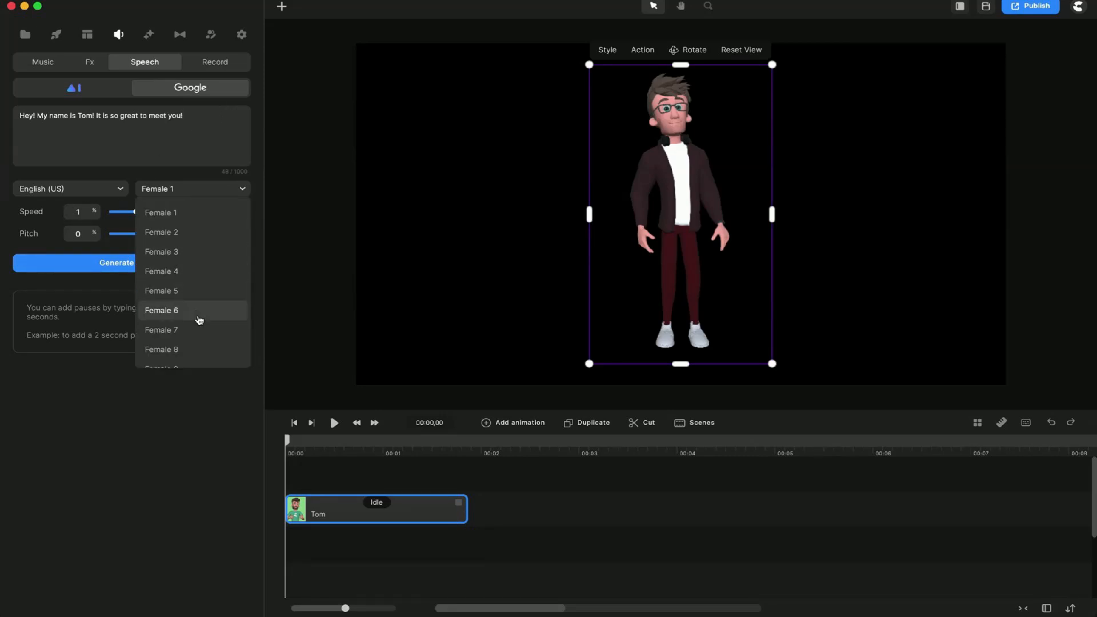
scroll(200, 323, down, 10)
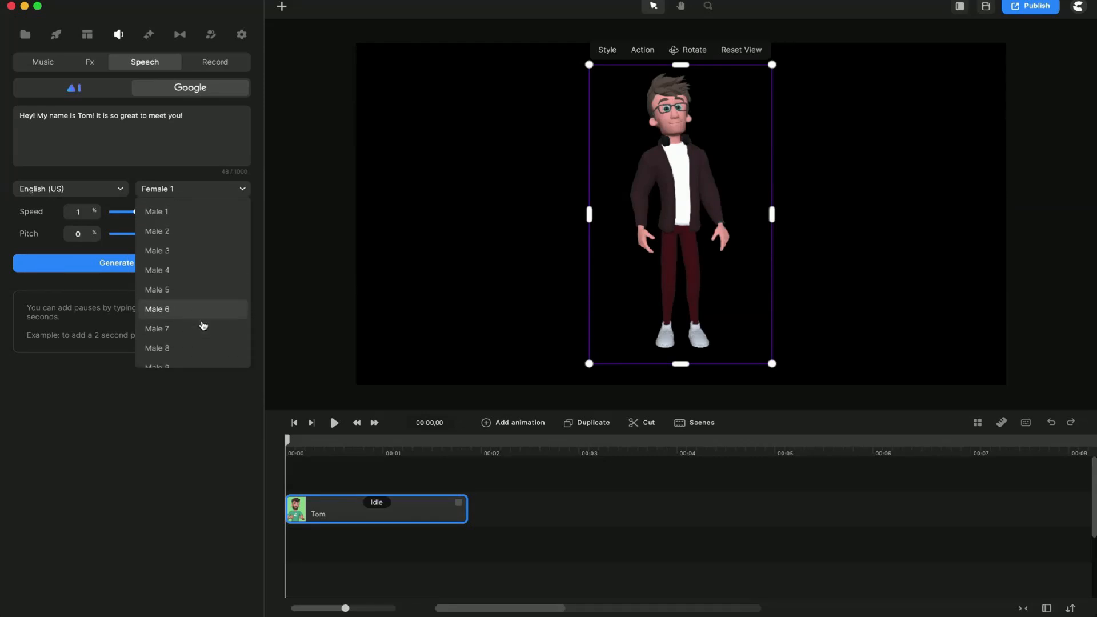
scroll(177, 251, up, 2)
click(183, 253)
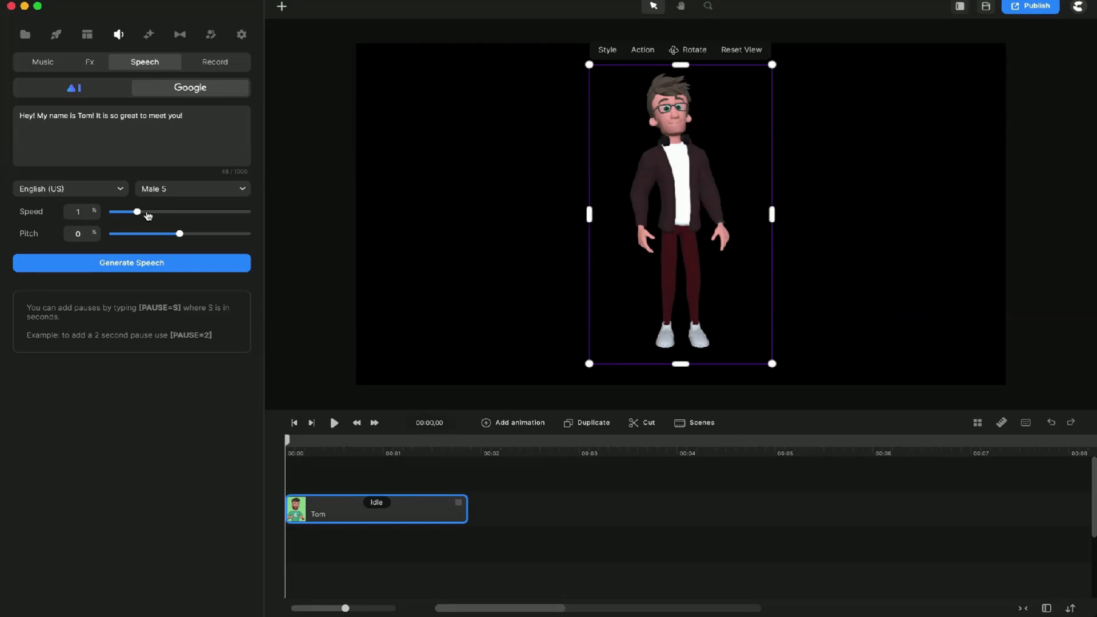
drag(136, 213, 163, 236)
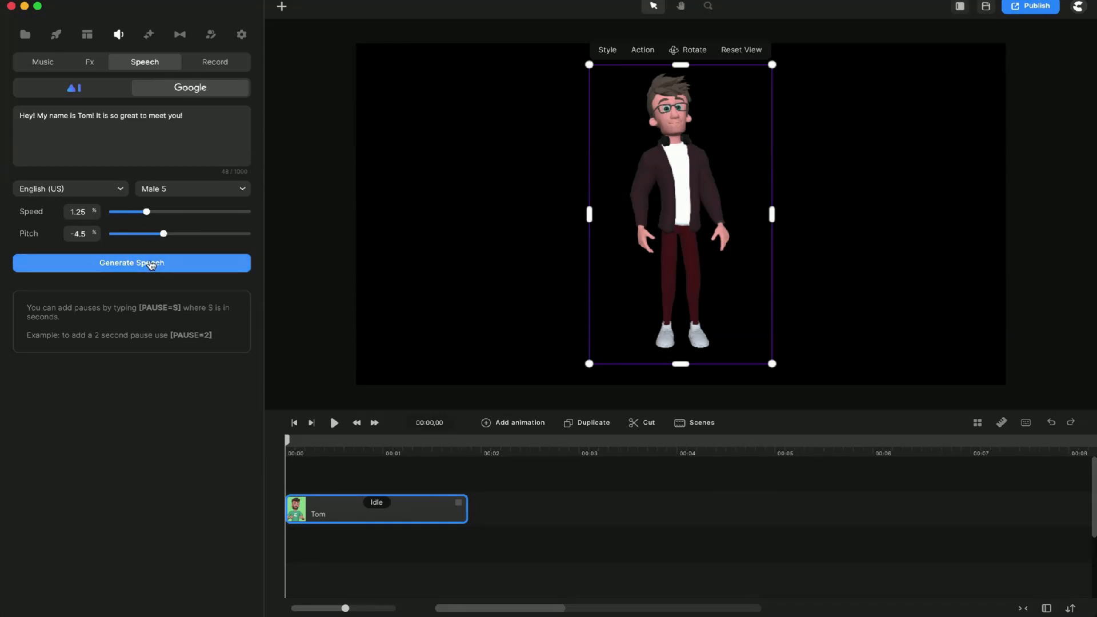
click(151, 265)
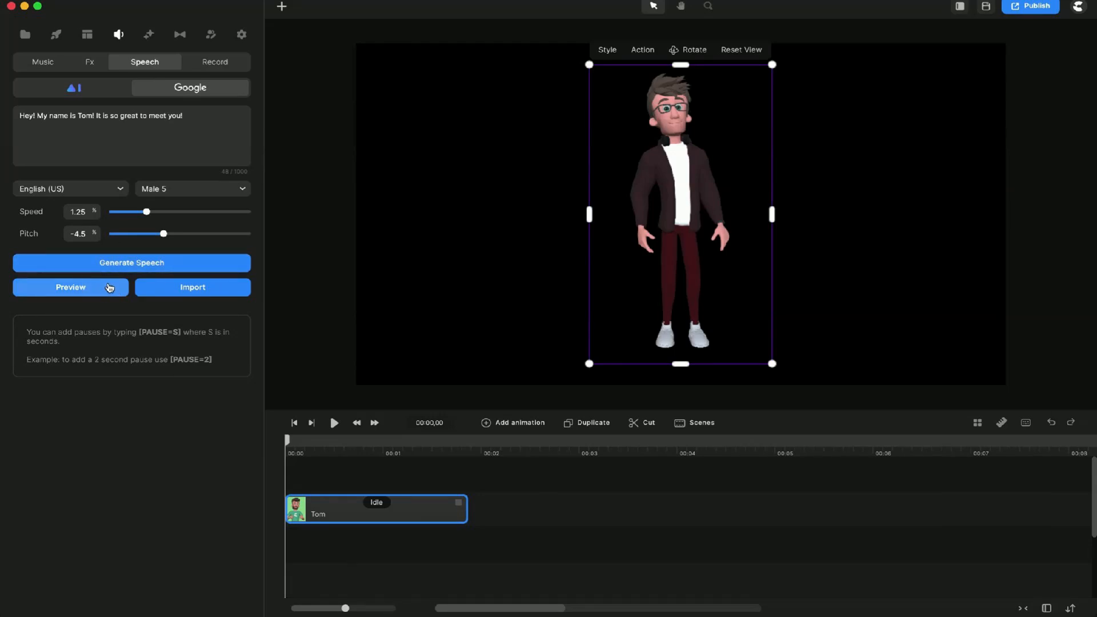
- Raise the speech speed to 1.45, switch the voice to Male 4 and regenerate the speech
drag(147, 211, 154, 211)
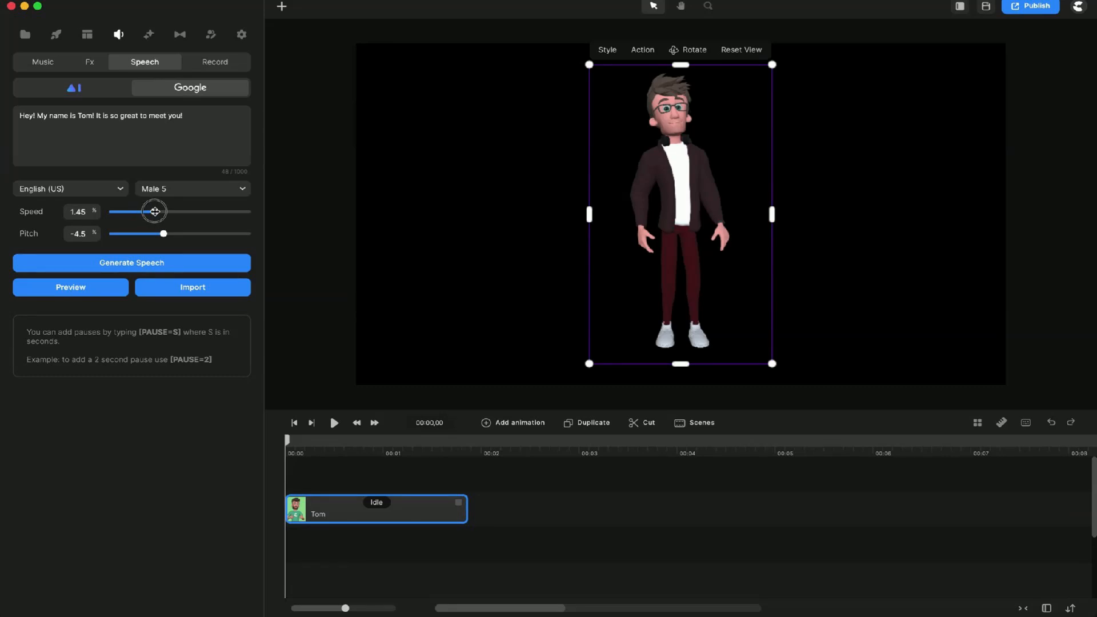
click(220, 190)
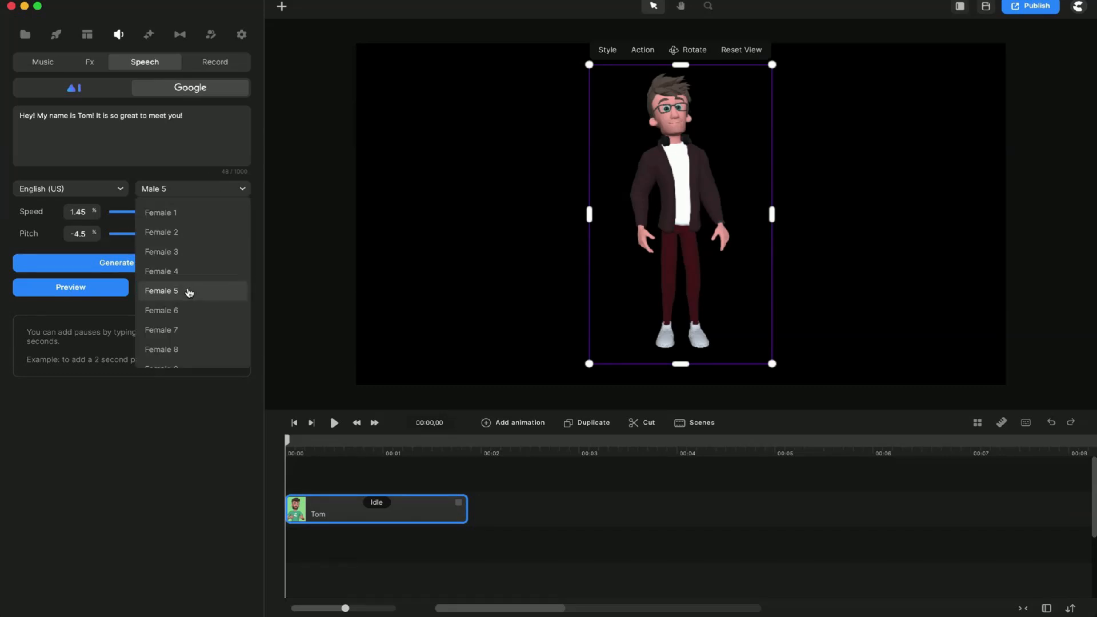
scroll(185, 289, down, 5)
click(179, 264)
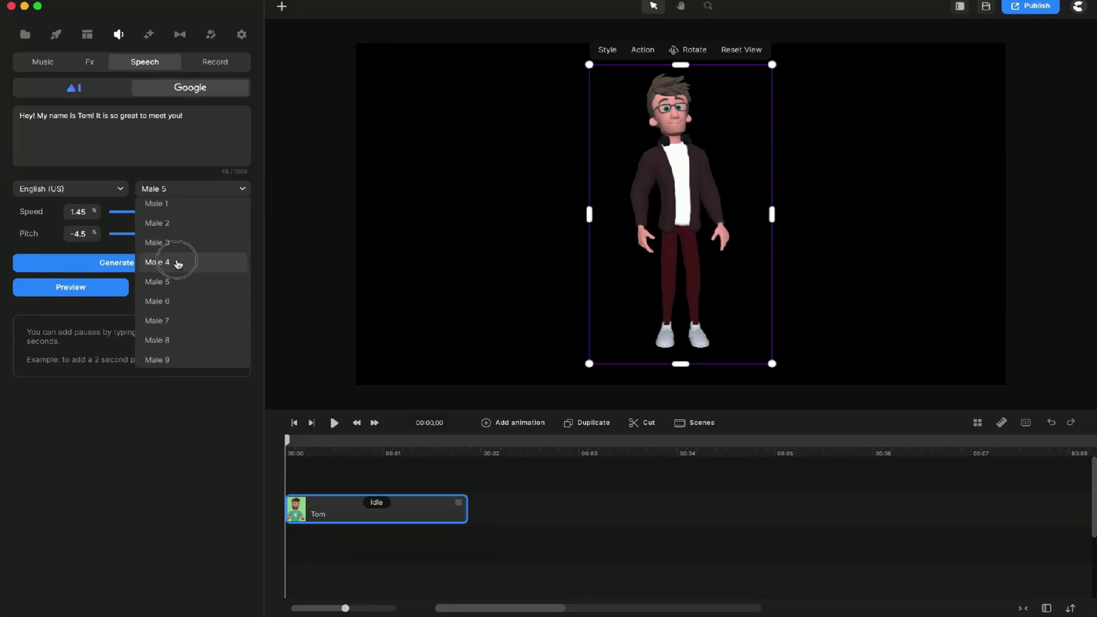
click(128, 264)
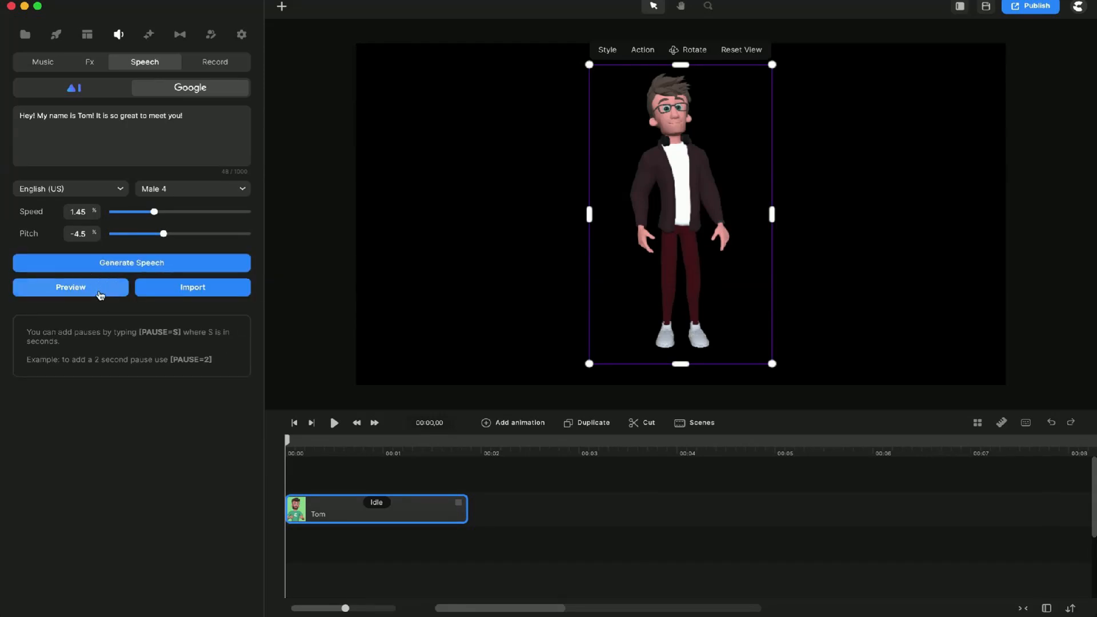
- Change the voice to Male 3 with speed 1.35, then regenerate and preview the speech
click(225, 189)
scroll(186, 300, down, 5)
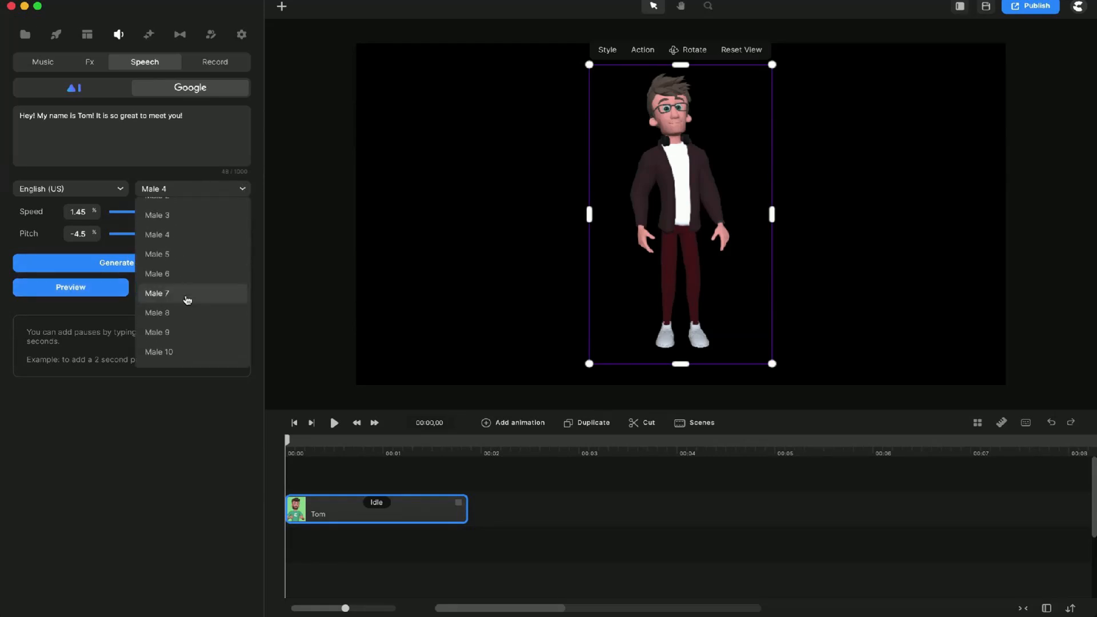
click(169, 217)
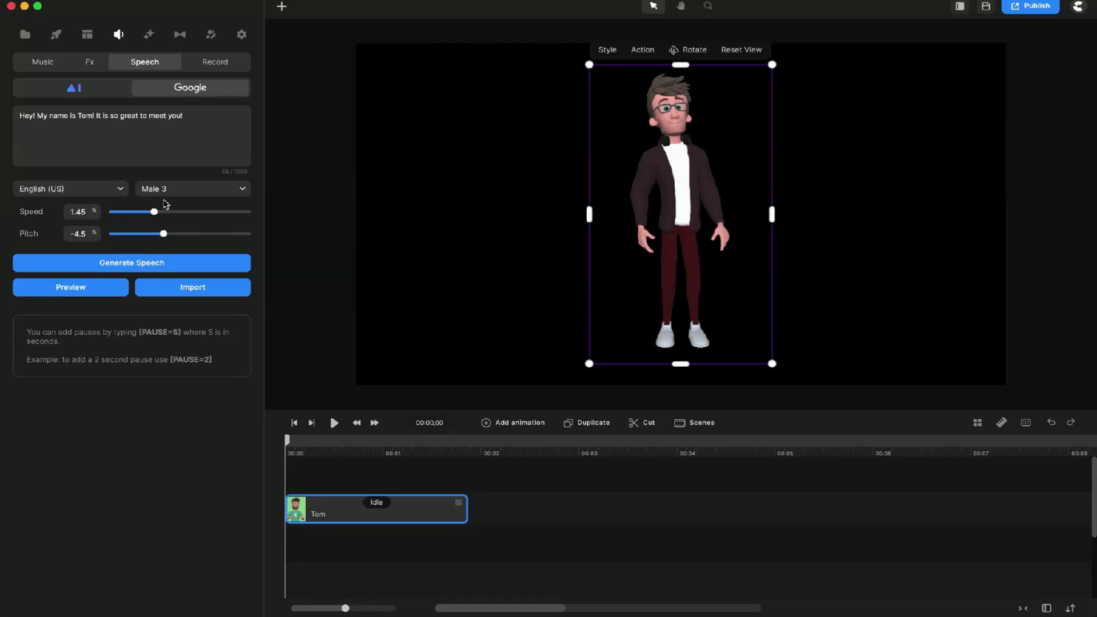
drag(153, 212, 150, 211)
click(157, 270)
click(114, 294)
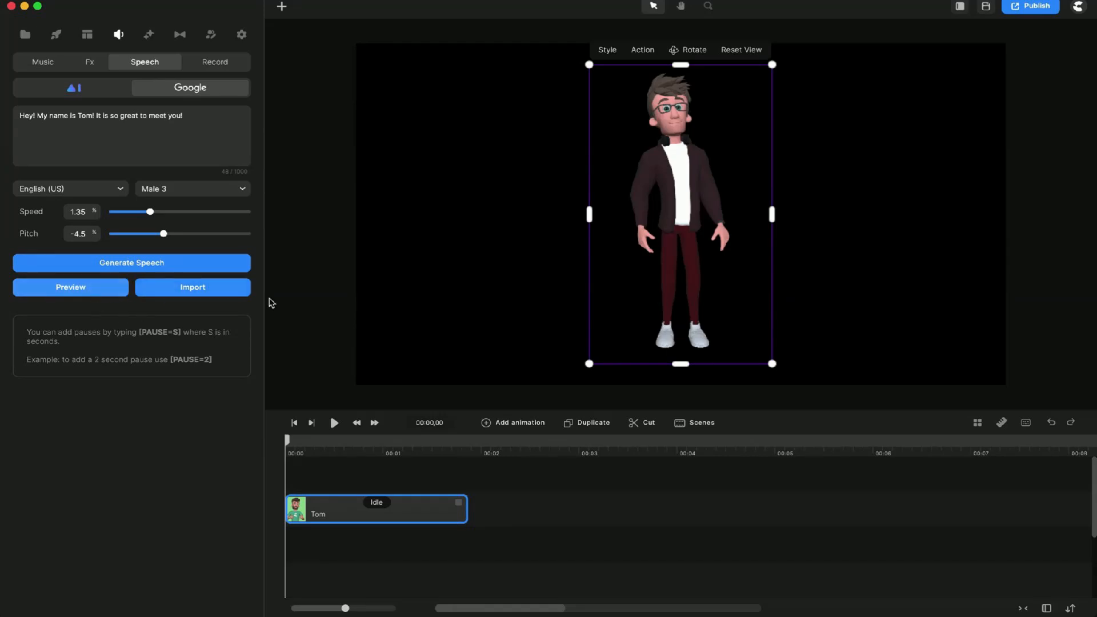
- Import the generated speech into the project media and rename the audio file as "Tom Intro"
click(193, 290)
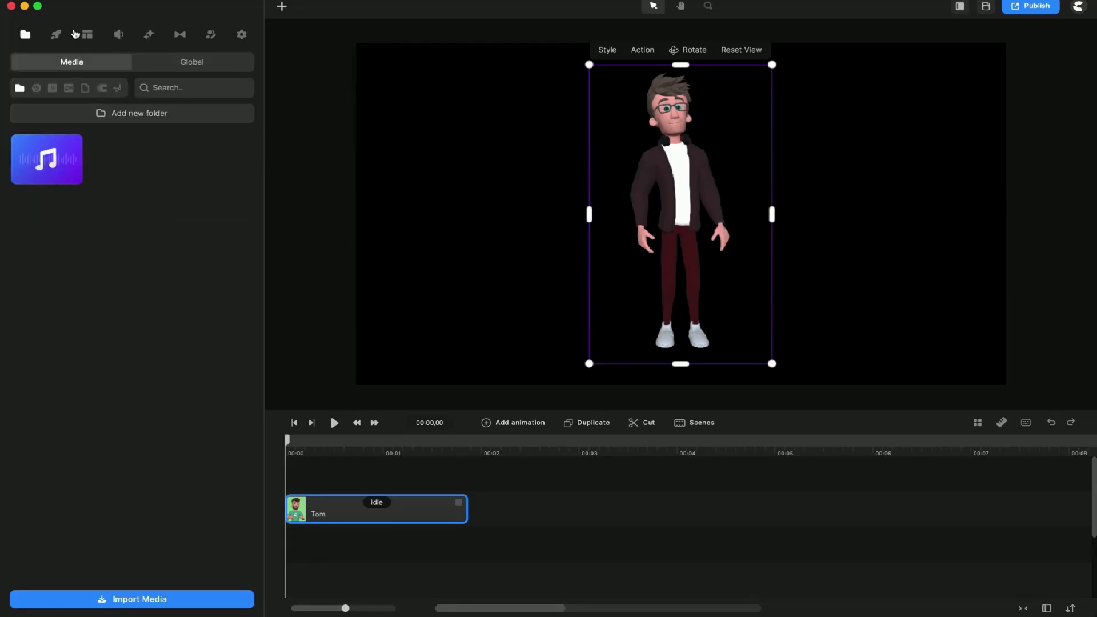
right_click(51, 169)
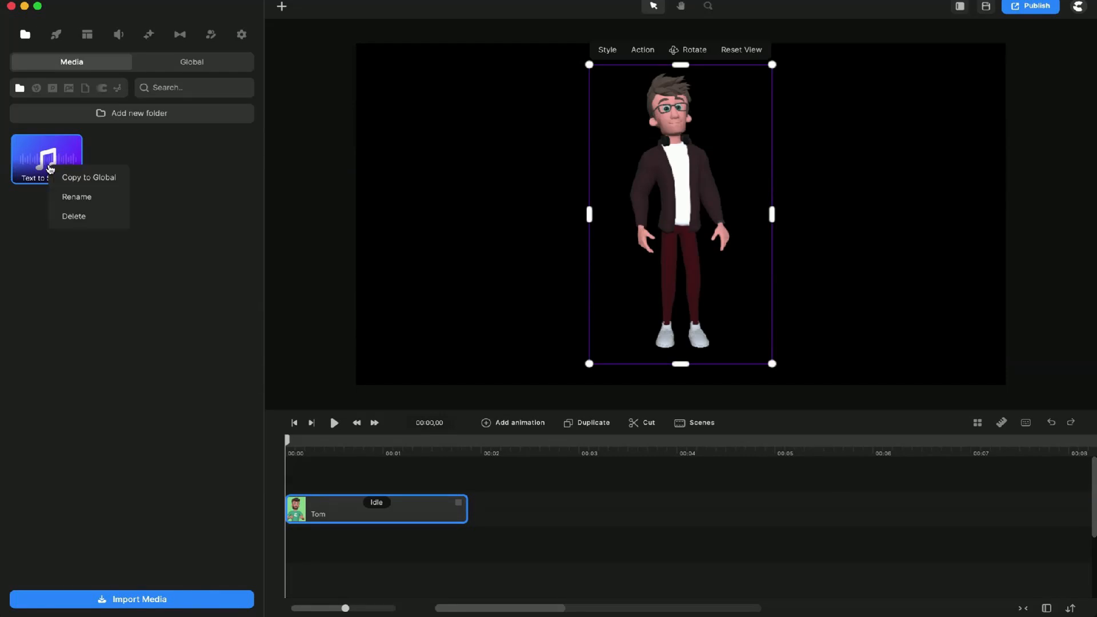
click(75, 197)
text(Tom)
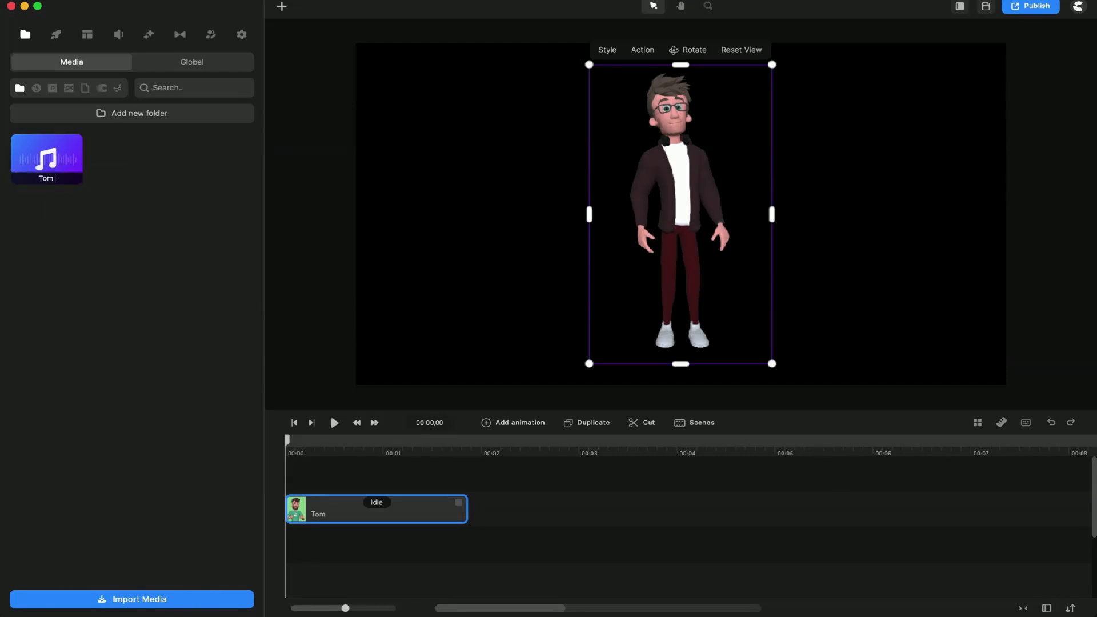
text( Intro)
key(Return)
- Place the Tom Intro audio at the start of the timeline and extend the Tom clip to the audio's end
drag(47, 159, 317, 480)
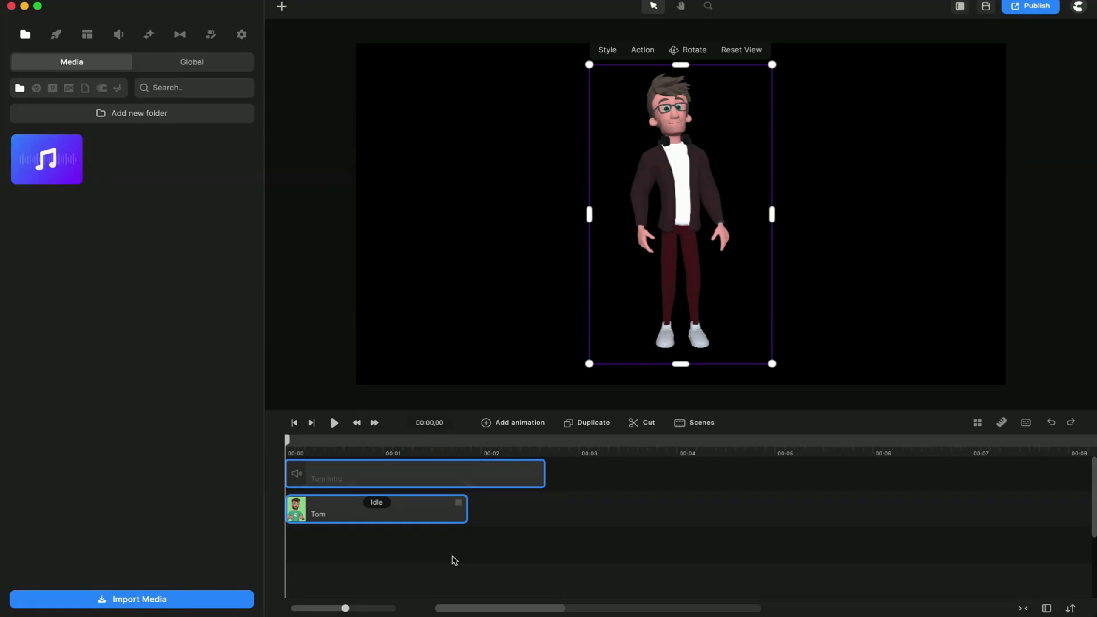
drag(461, 538, 541, 538)
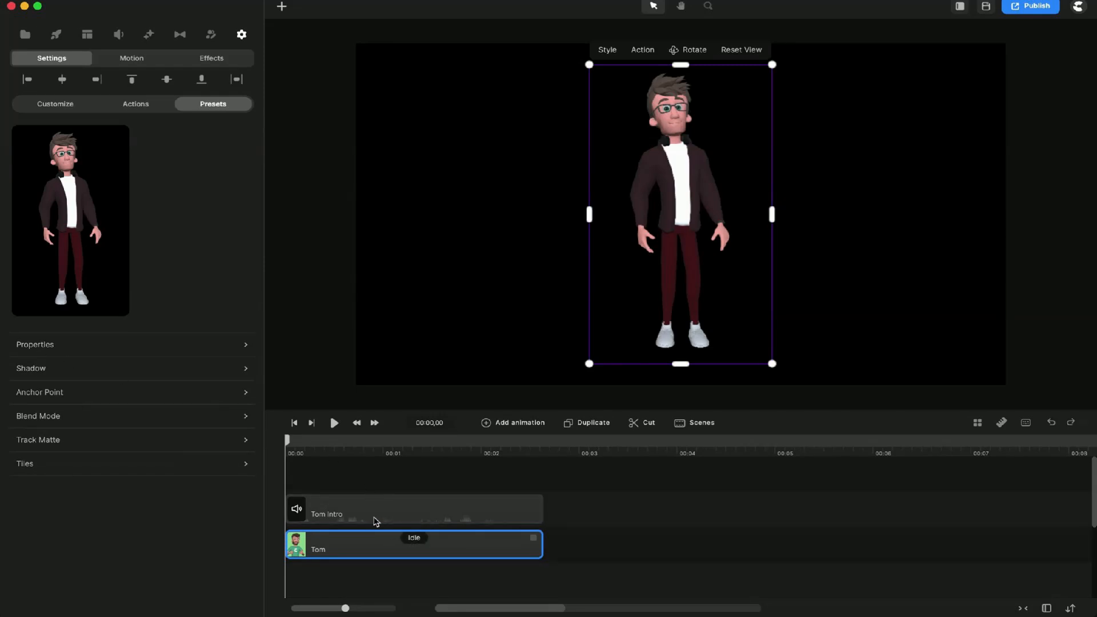
- Change the Tom clip's action from Idle to Wave
click(412, 539)
click(412, 539)
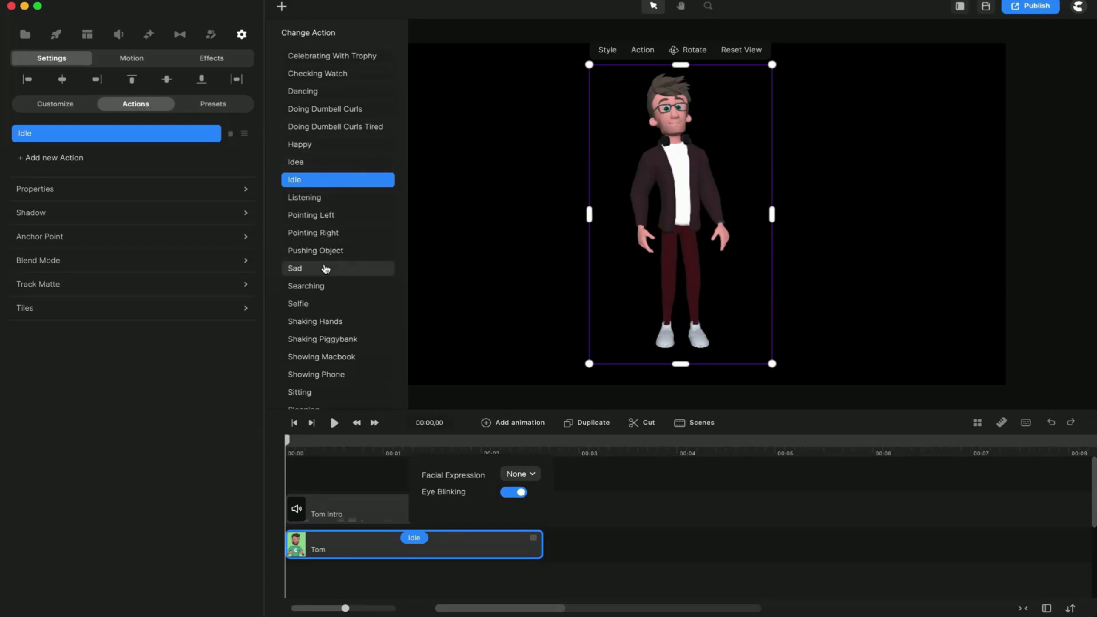
scroll(326, 267, down, 1)
scroll(325, 268, up, 1)
scroll(325, 267, down, 5)
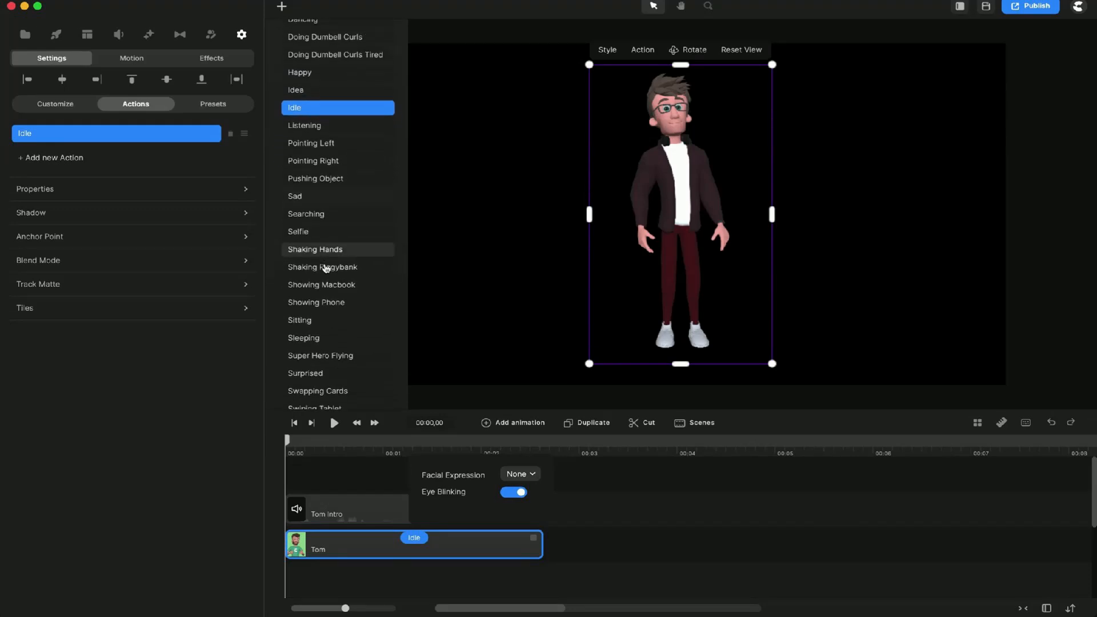
scroll(326, 267, down, 10)
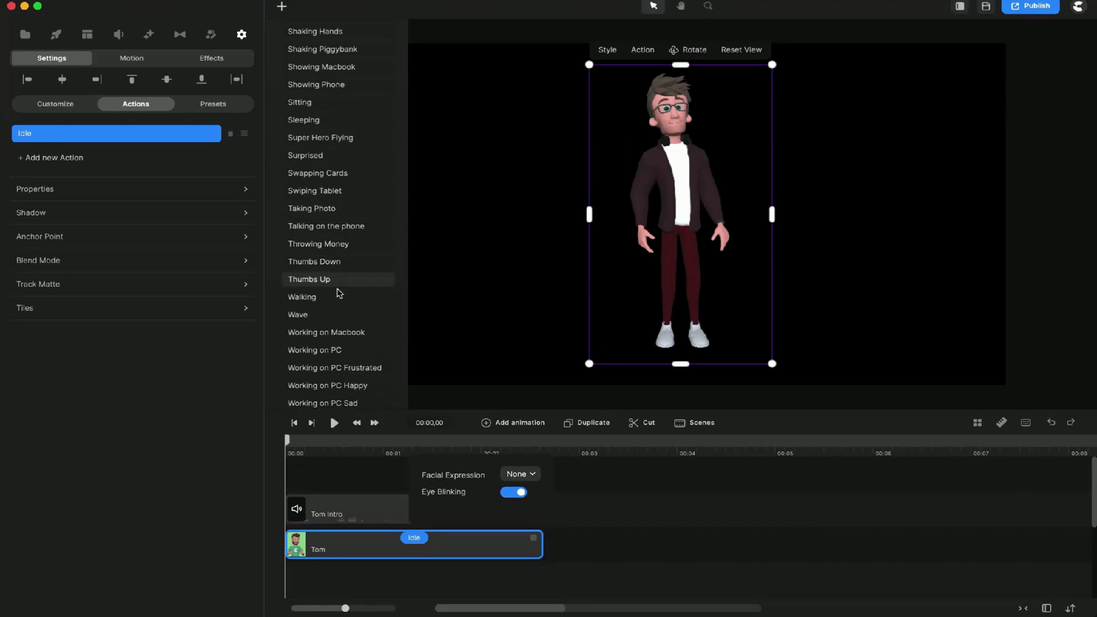
scroll(343, 295, up, 10)
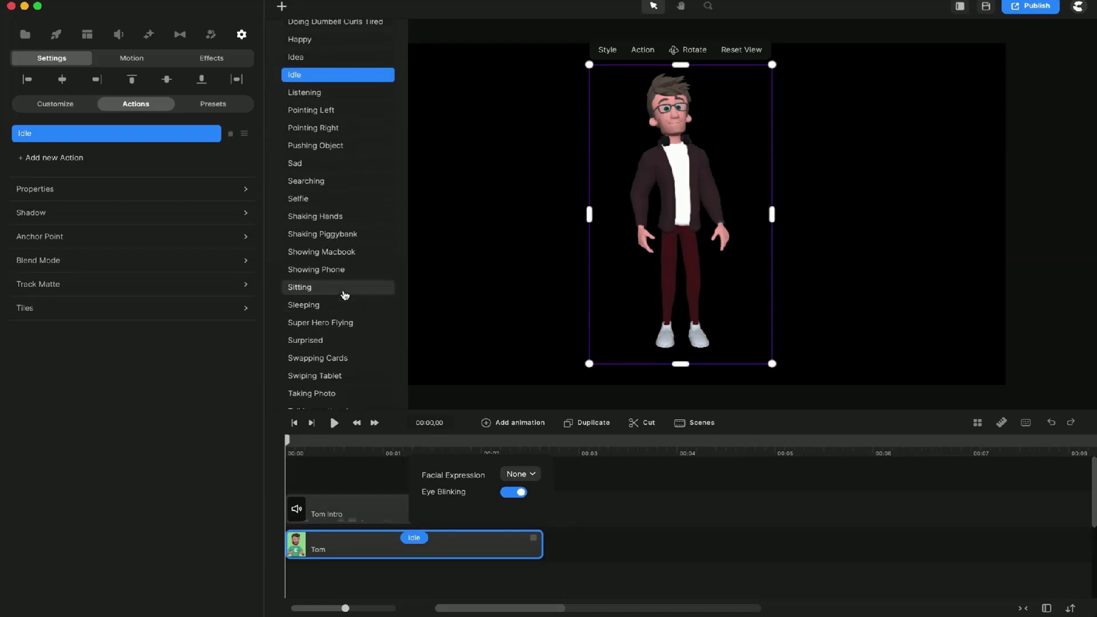
scroll(344, 294, down, 4)
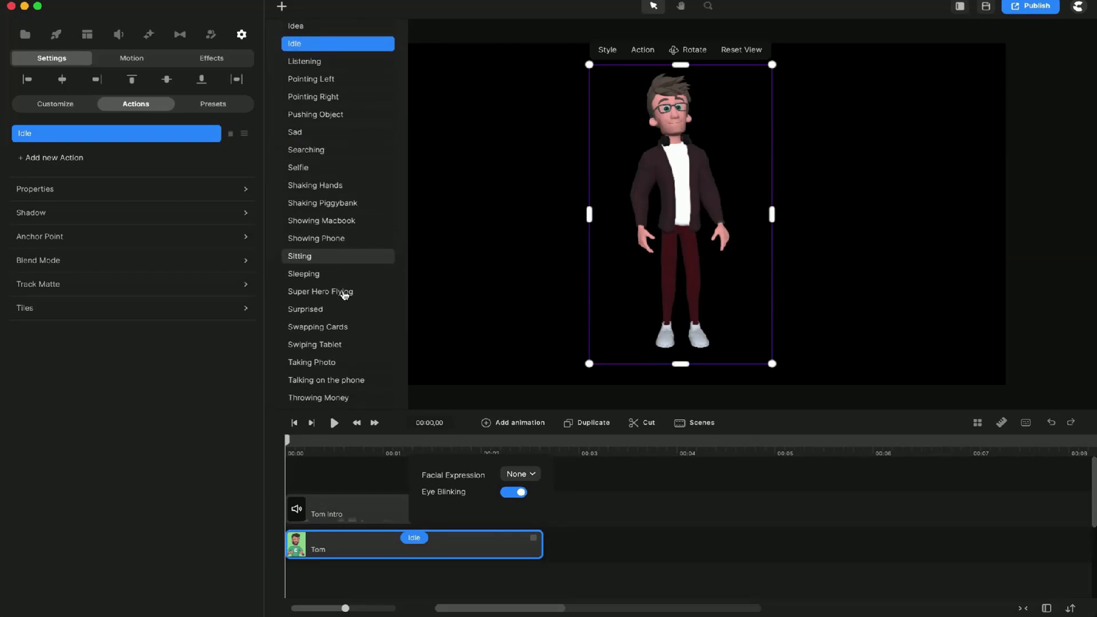
scroll(344, 295, down, 6)
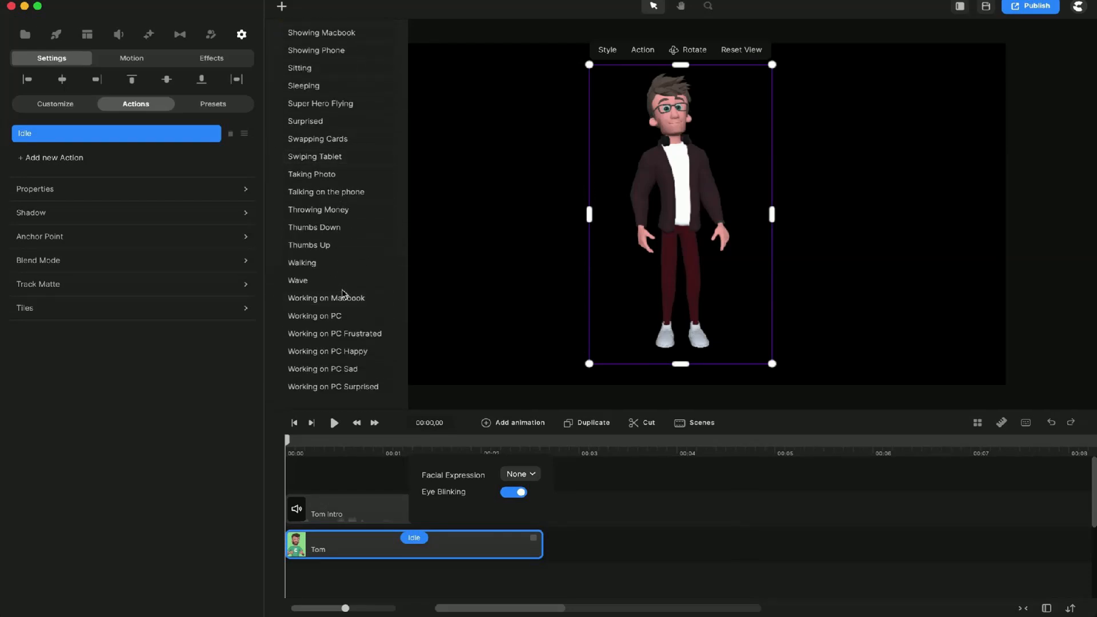
click(308, 281)
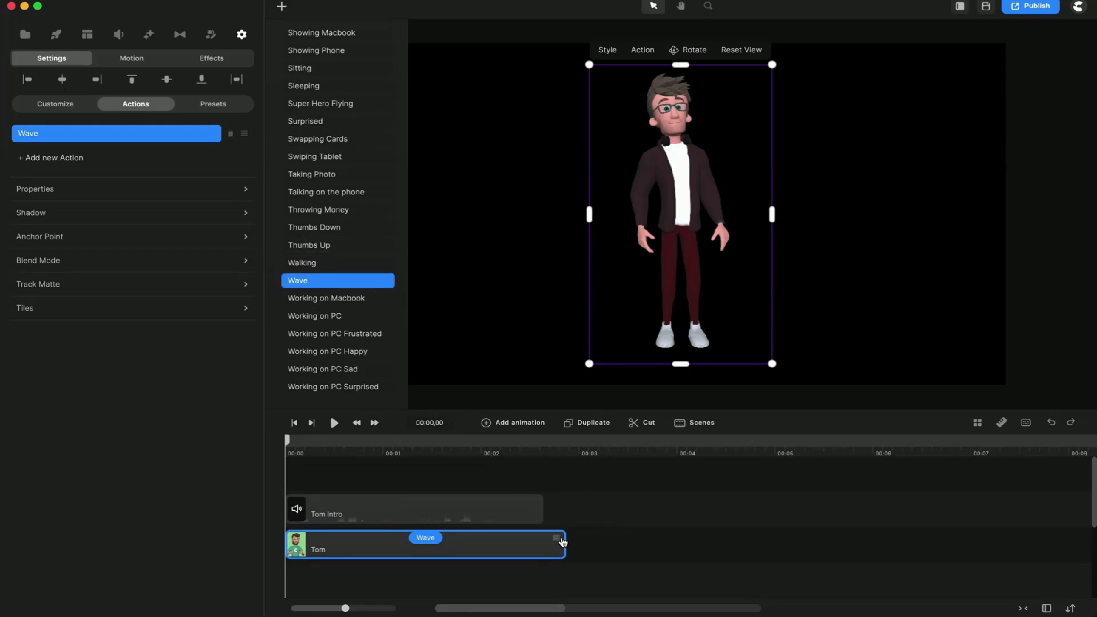
- Trim the Tom clip back to about the end of the Tom Intro audio and play the animation
drag(564, 539, 537, 538)
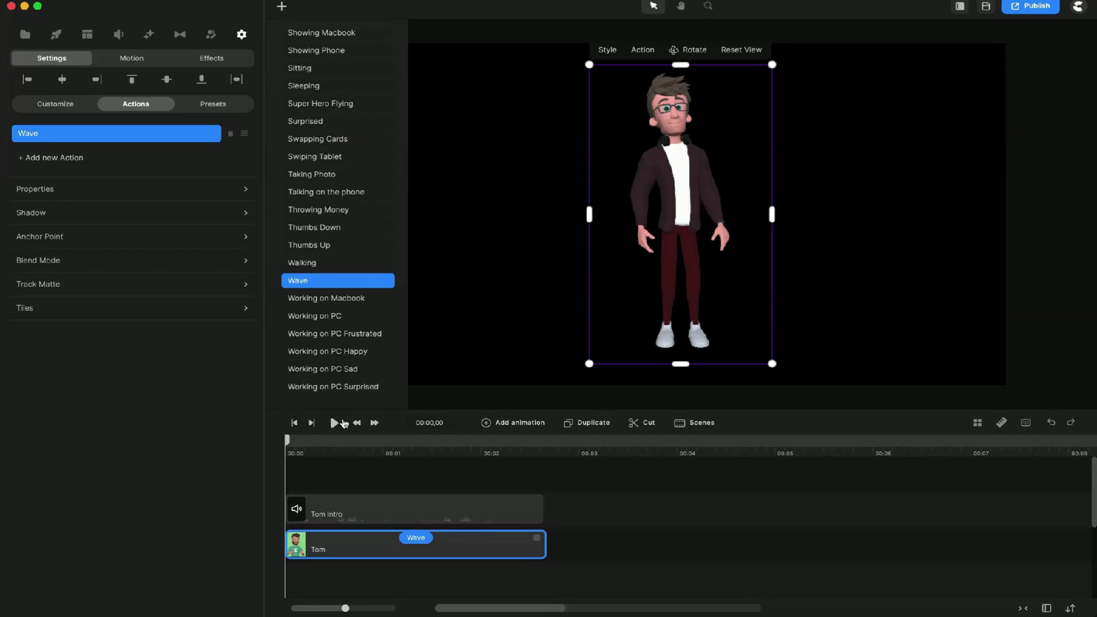
click(335, 423)
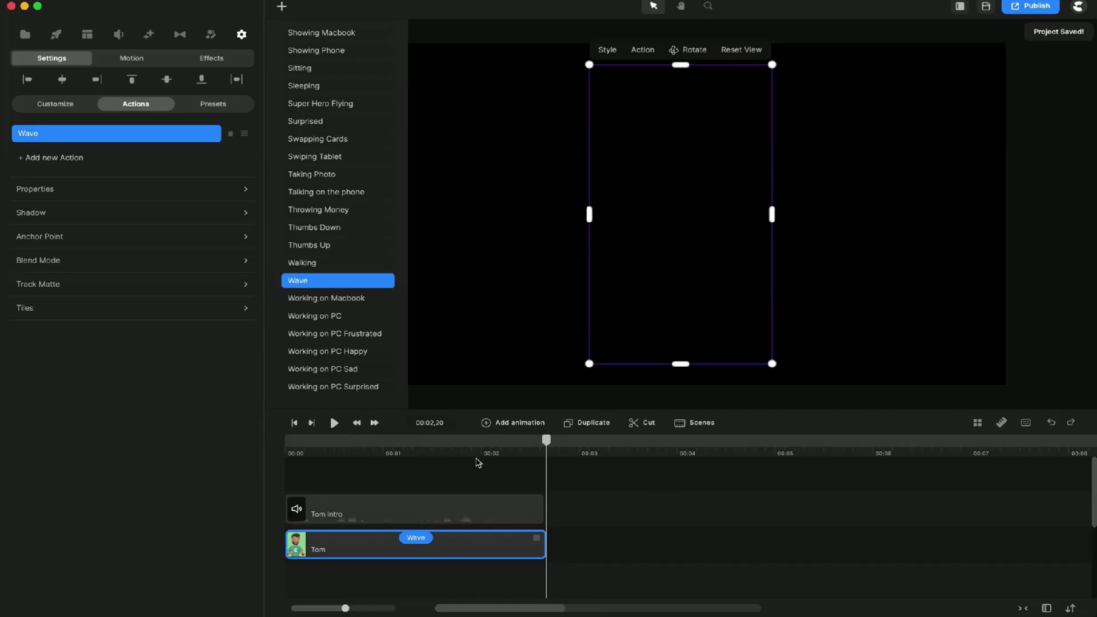
- Lip-sync the Tom Intro audio with the Tom character and play the animation from near the start
drag(515, 441, 292, 454)
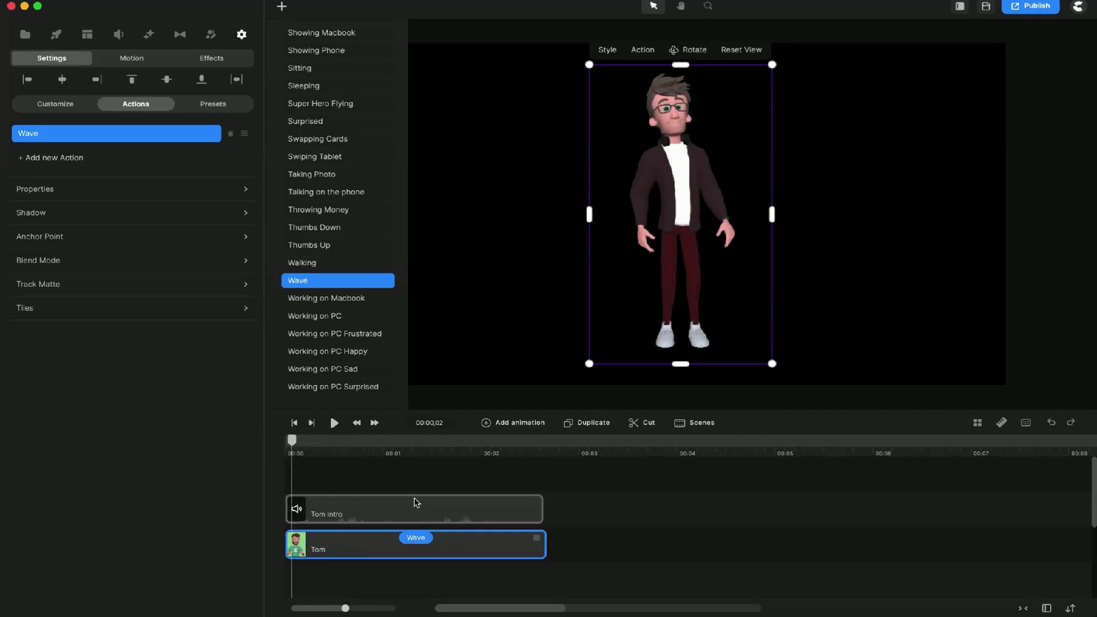
right_click(514, 545)
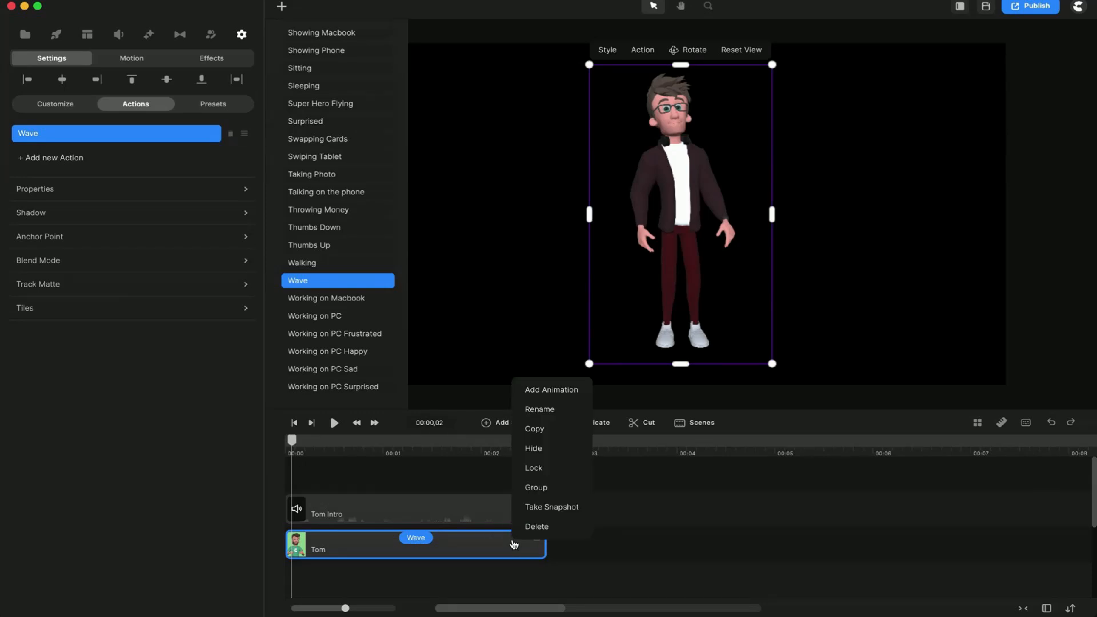
right_click(483, 518)
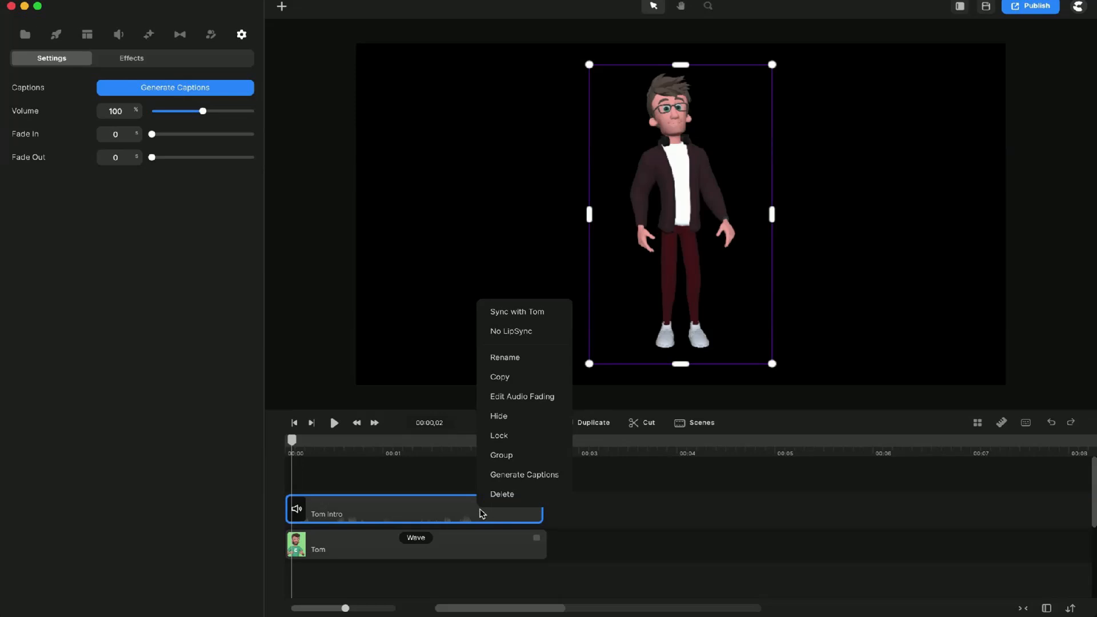
click(543, 317)
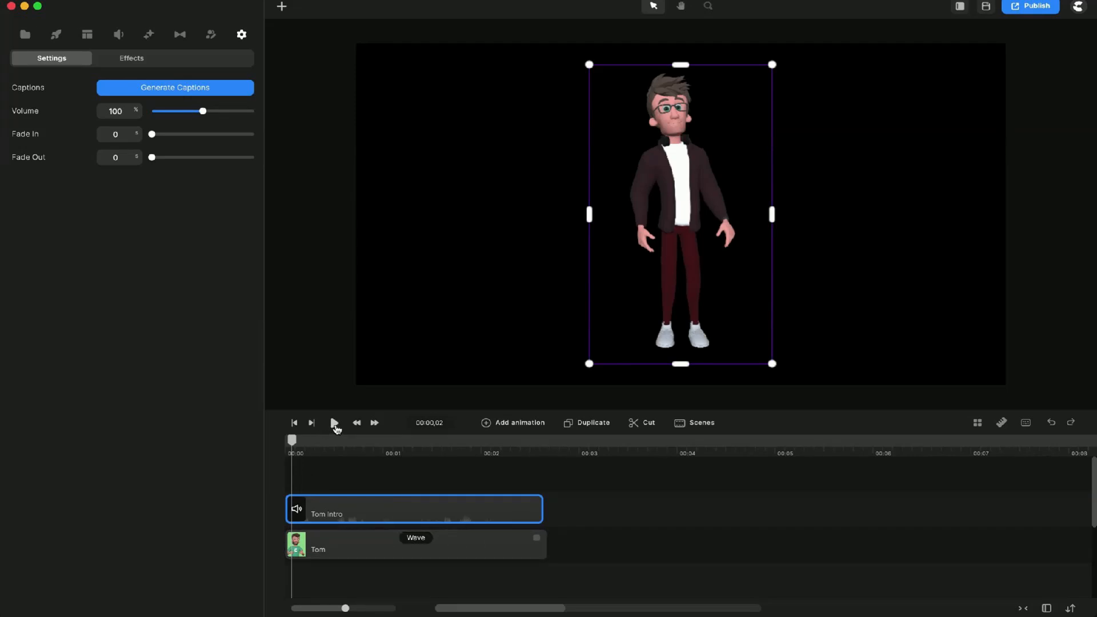
click(332, 426)
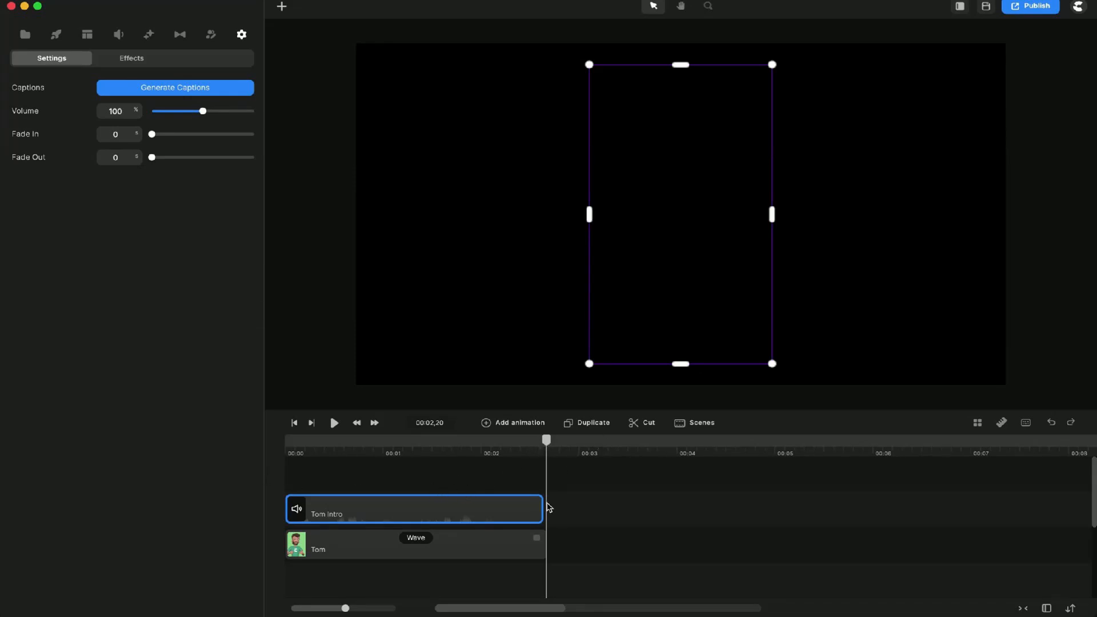
- Look through the available actions for the Tom clip, along with the Wave action's settings
click(419, 539)
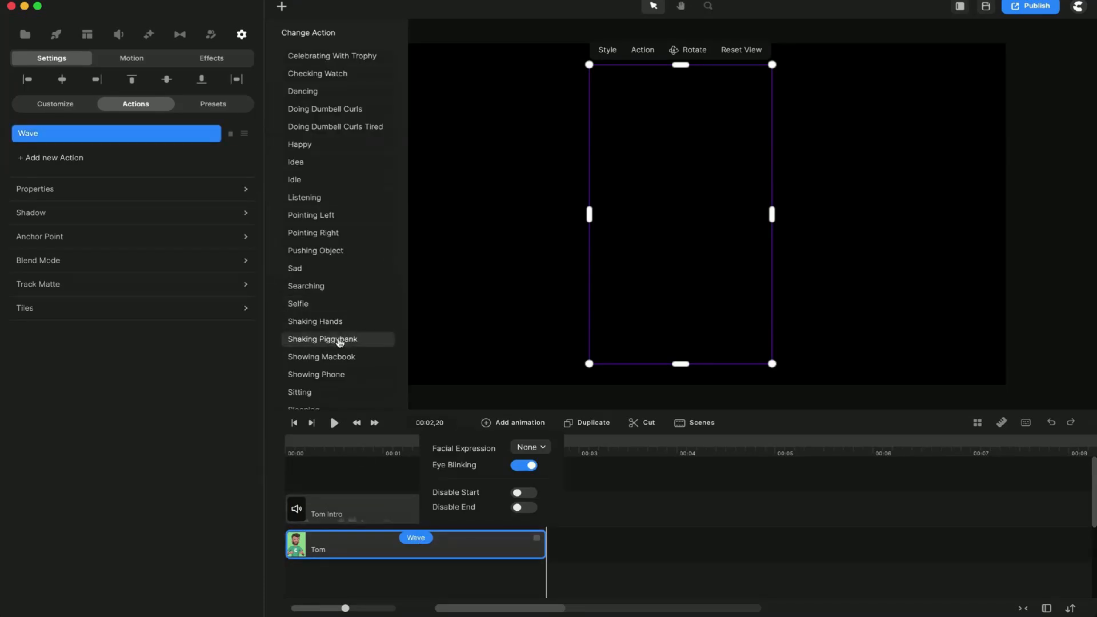
scroll(326, 342, down, 5)
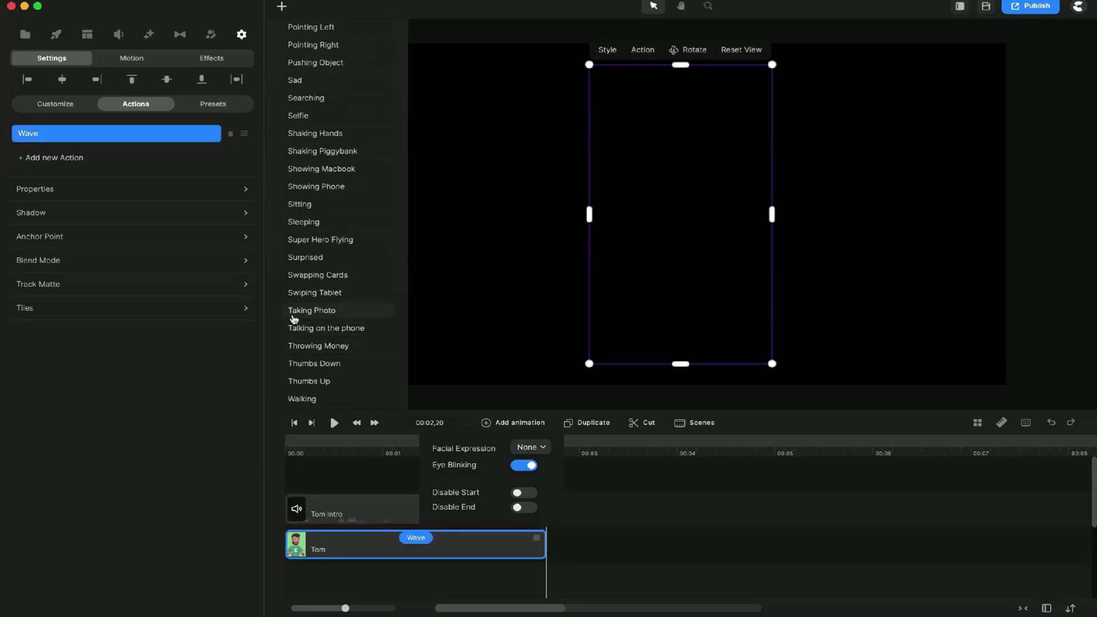
scroll(342, 353, down, 1)
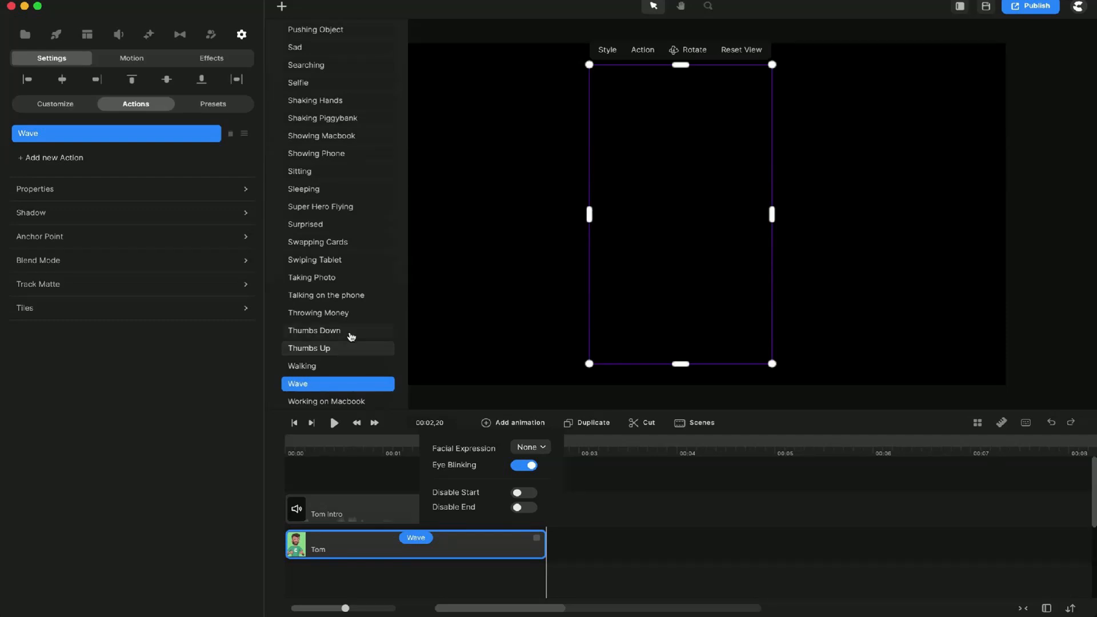
scroll(347, 340, up, 6)
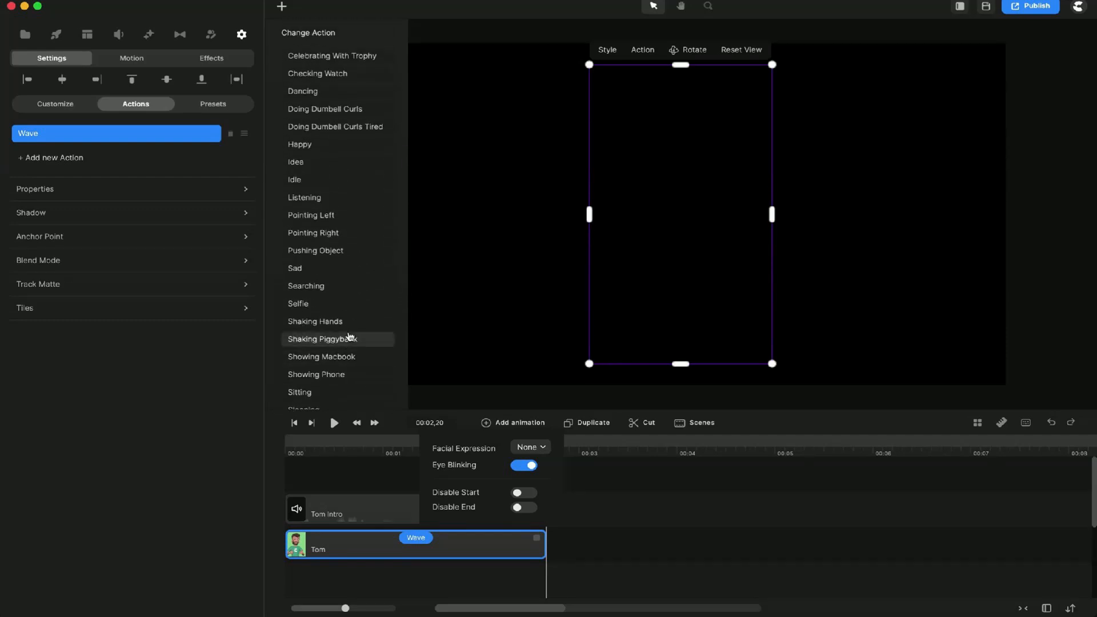
scroll(348, 337, down, 3)
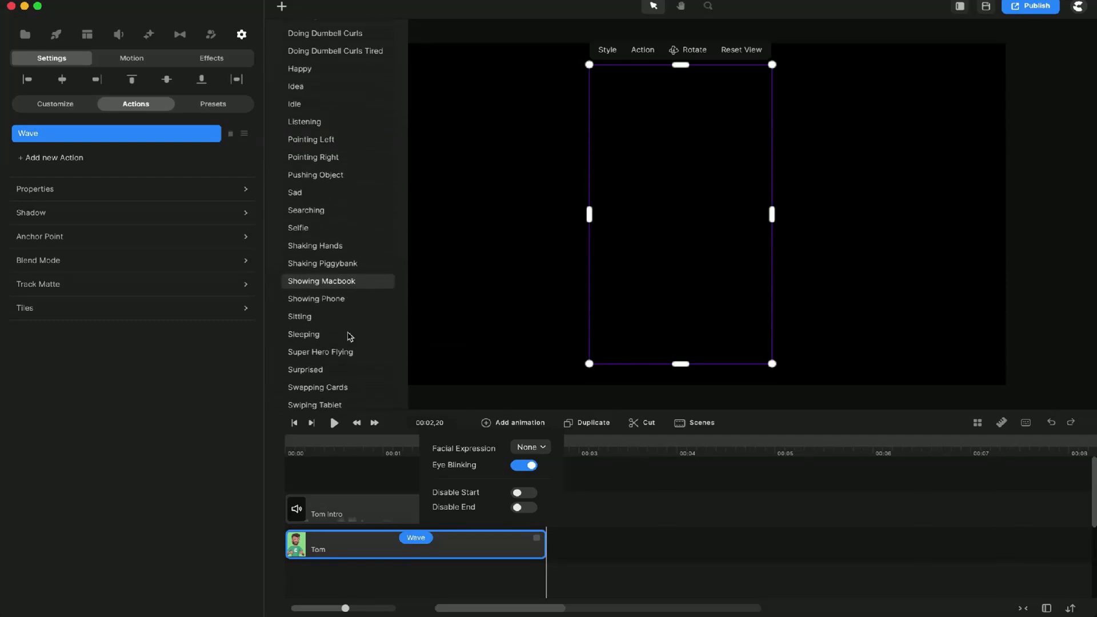
scroll(349, 337, down, 4)
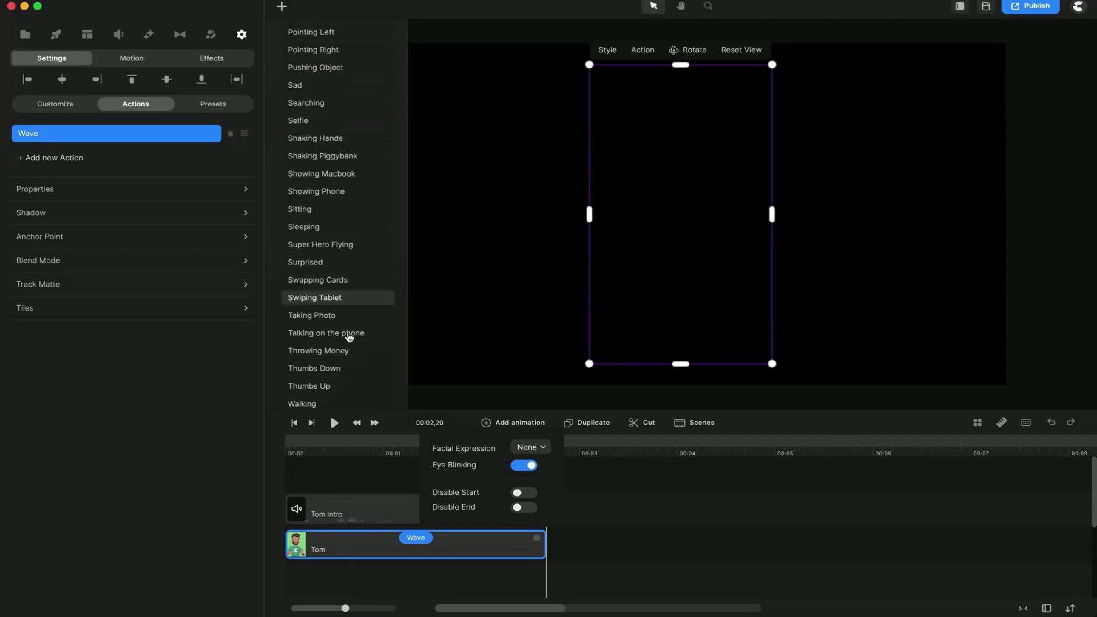
scroll(348, 337, down, 1)
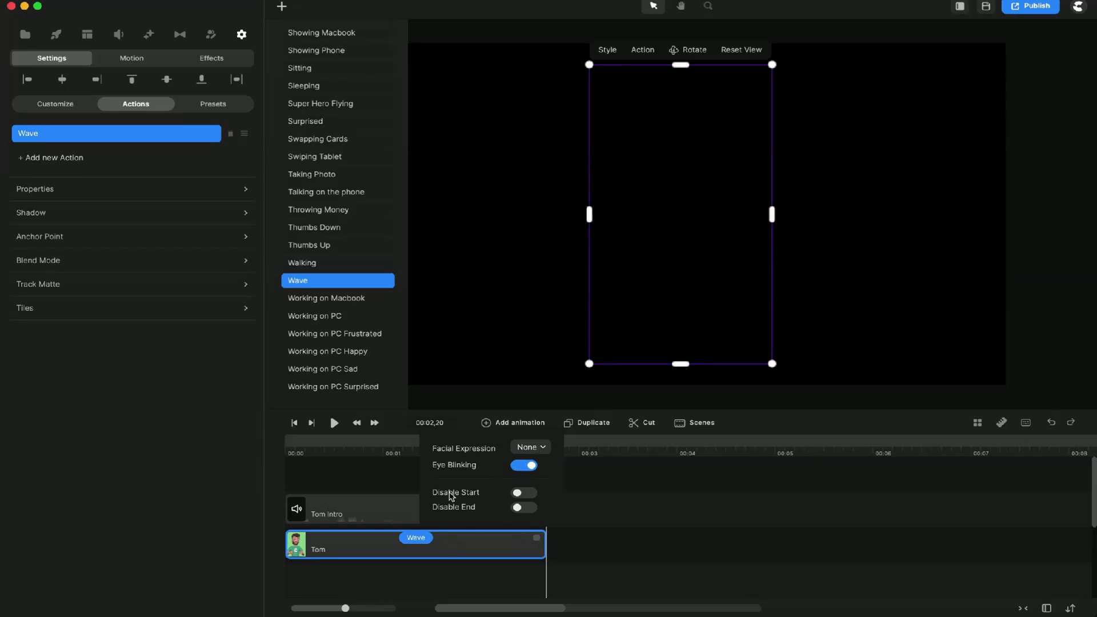
- Move the playhead to about 00:01,09 and try the Angry facial expression on the Wave action
click(376, 451)
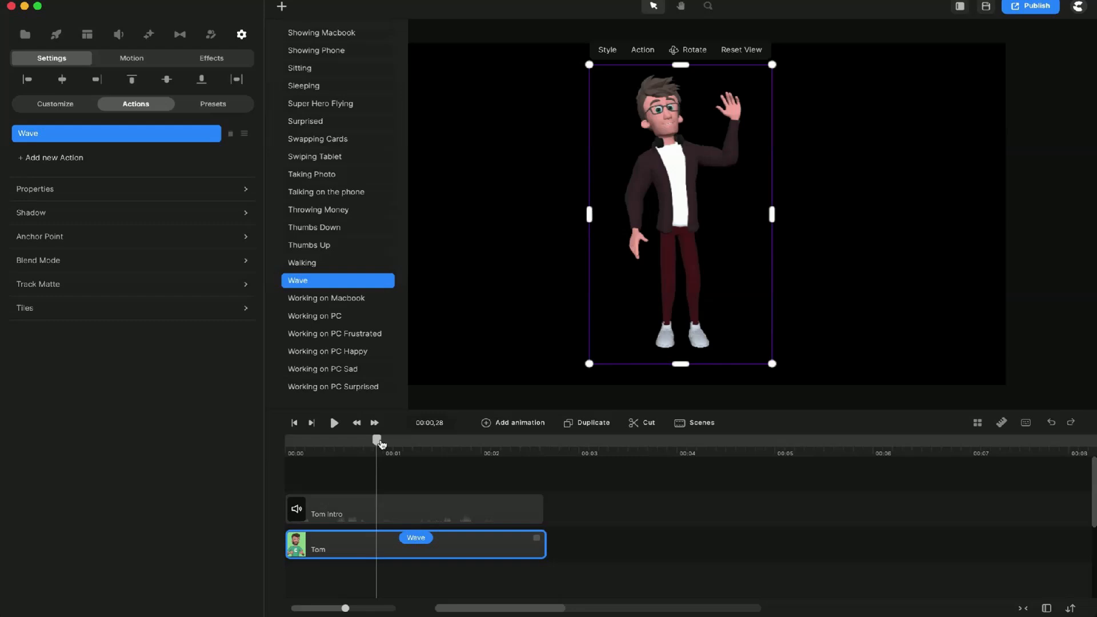
drag(382, 443, 351, 440)
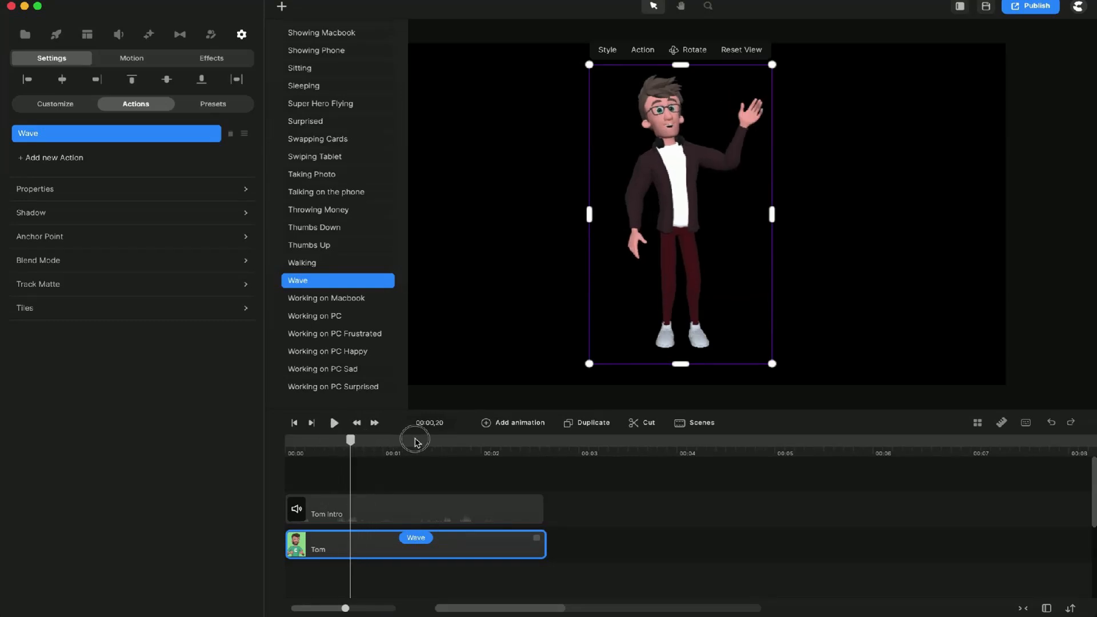
click(415, 442)
click(420, 540)
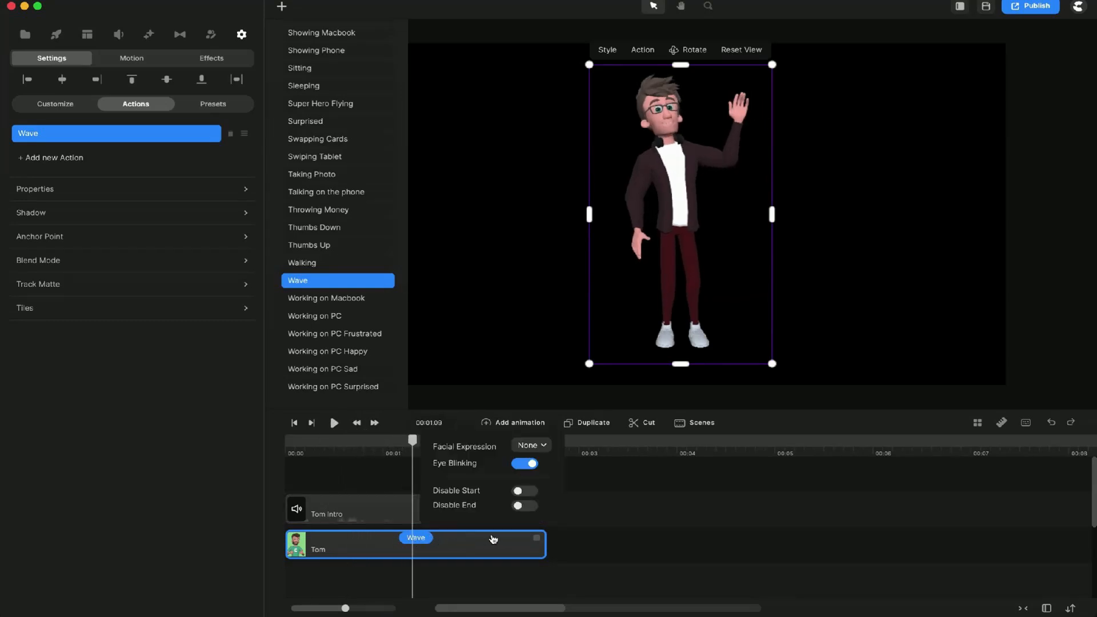
click(542, 446)
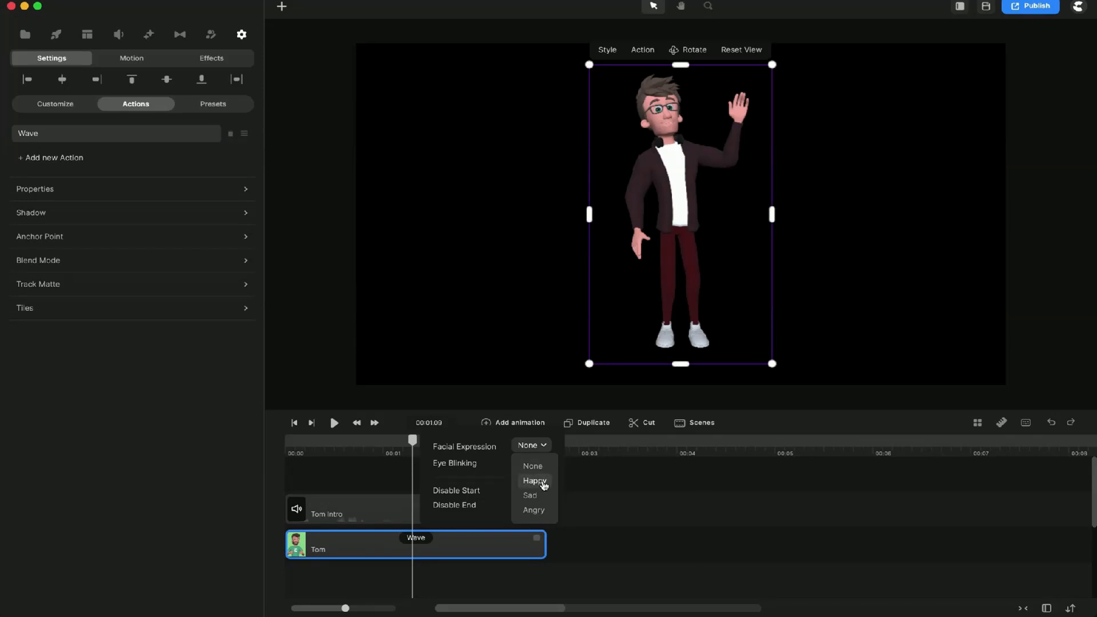
click(533, 511)
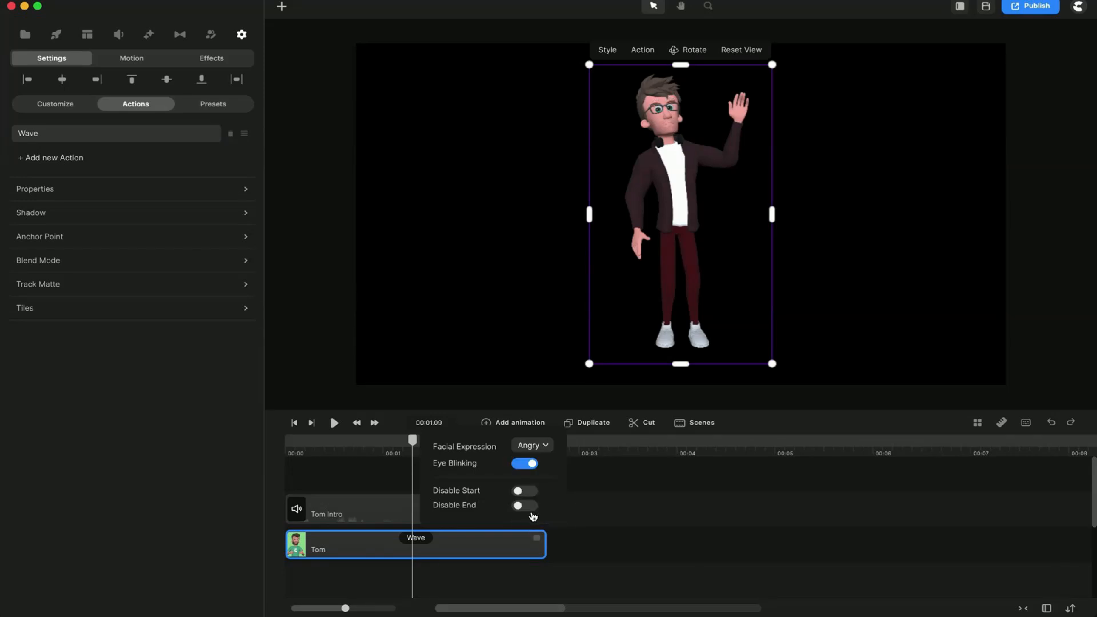
- Set the Wave action's facial expression to Happy and play the animation from the start
click(545, 448)
click(535, 481)
drag(414, 445, 287, 444)
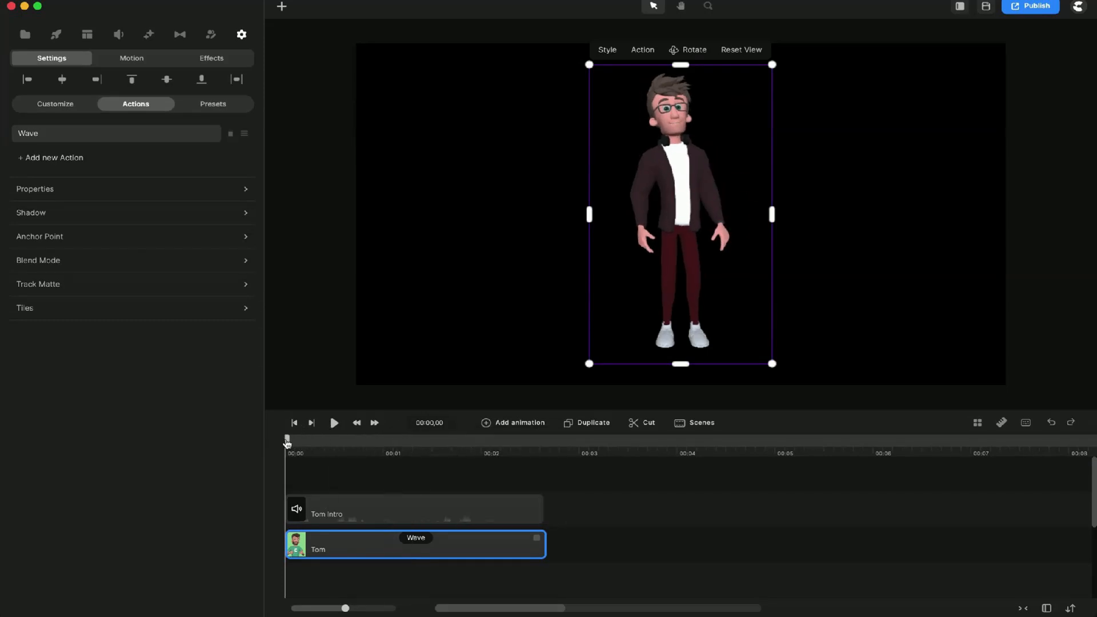
click(334, 422)
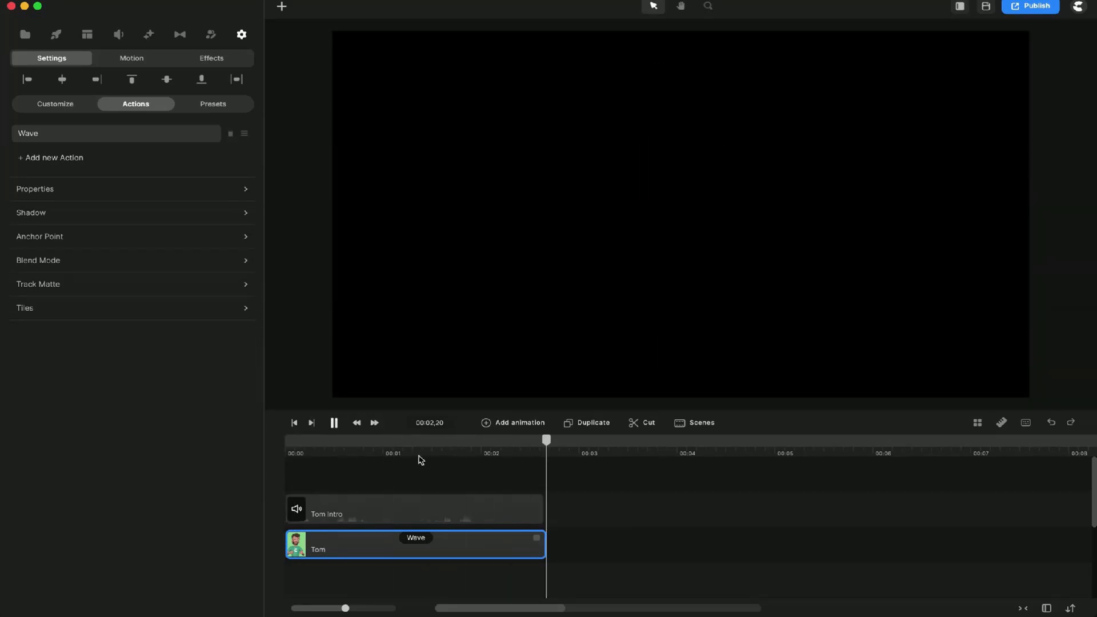
click(334, 422)
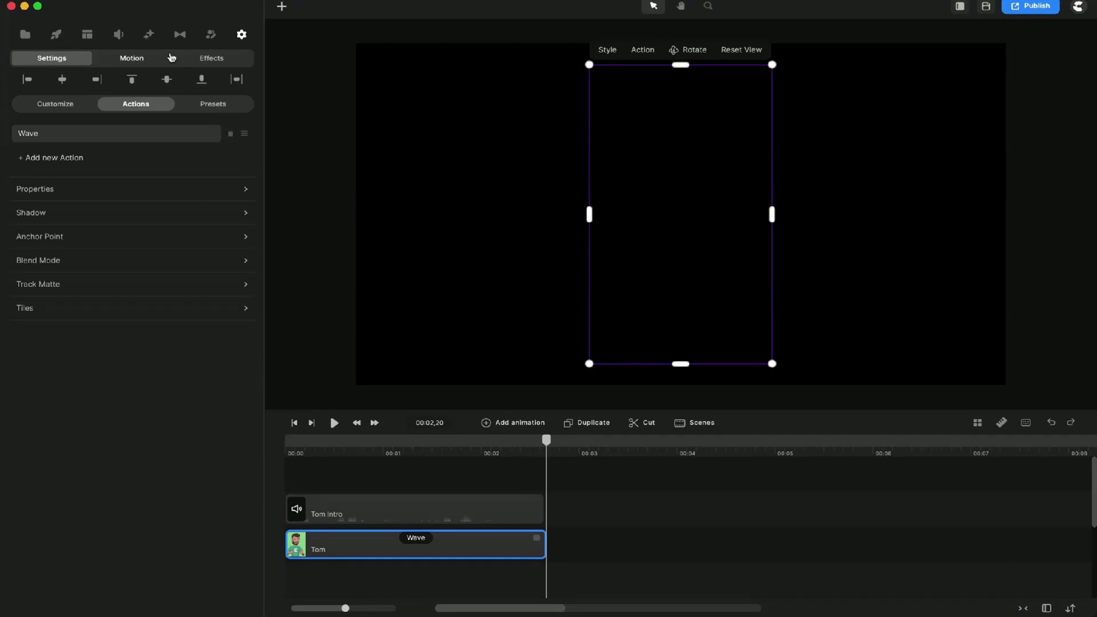
- Switch the speech generator from Google to AI voices and enter the script "Hi"
click(118, 34)
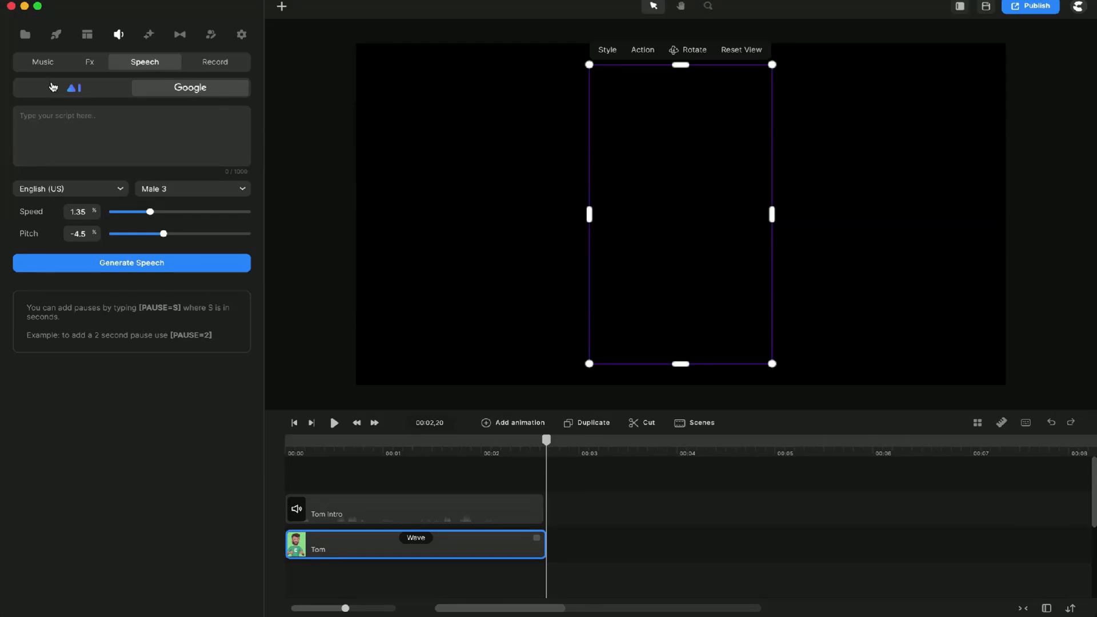
click(74, 87)
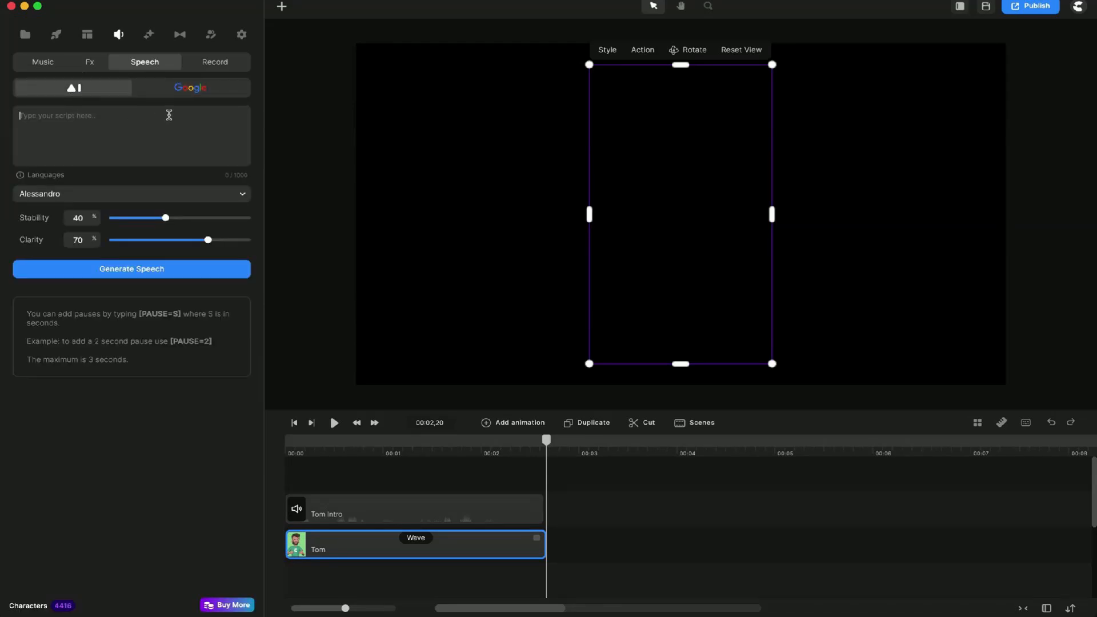
text(Hi)
- Browse the male and female AI voices, checking their ages and accents
click(144, 198)
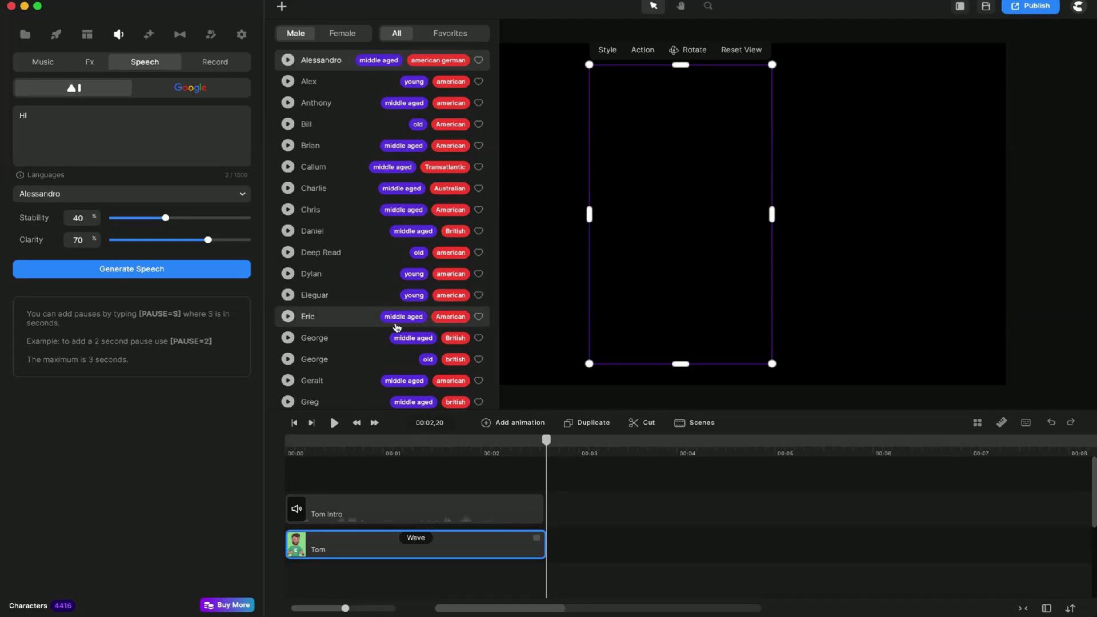
scroll(397, 327, down, 4)
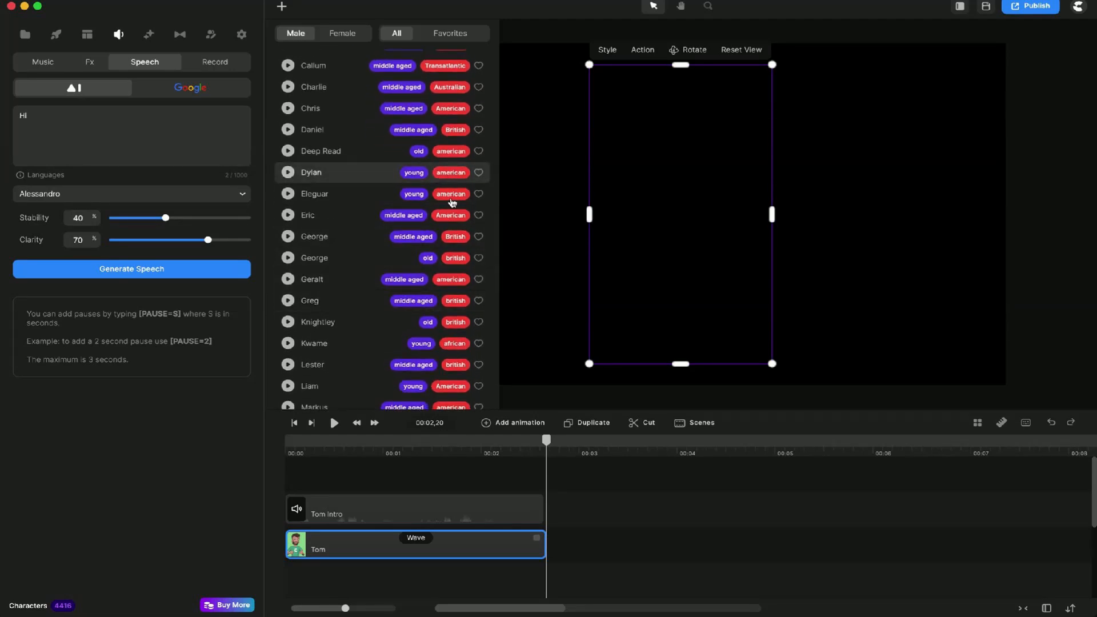
scroll(463, 357, down, 6)
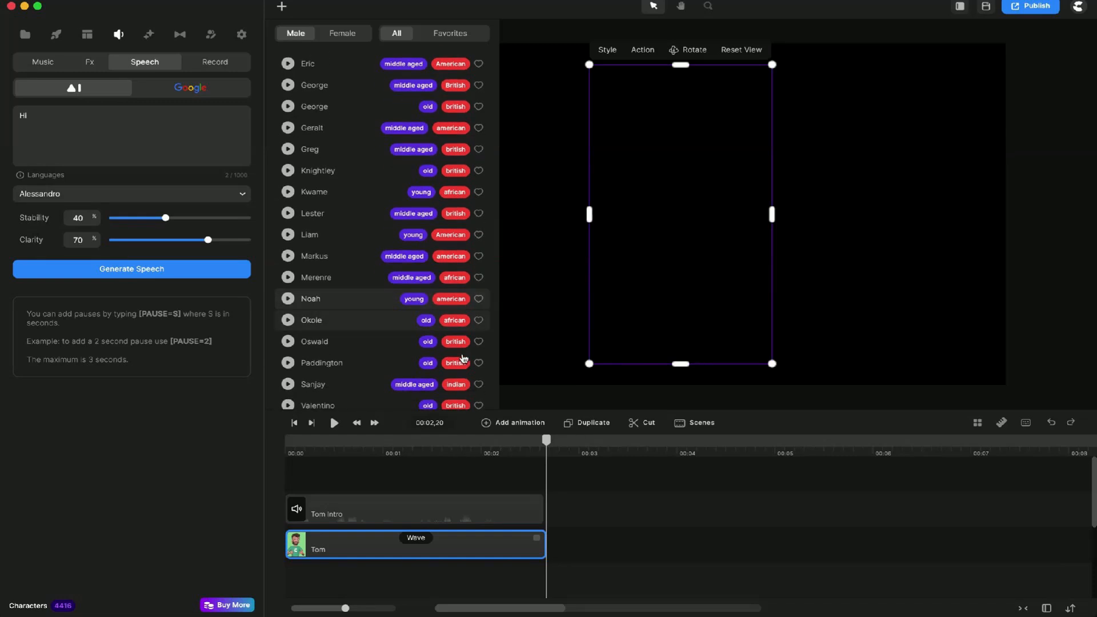
scroll(463, 359, down, 1)
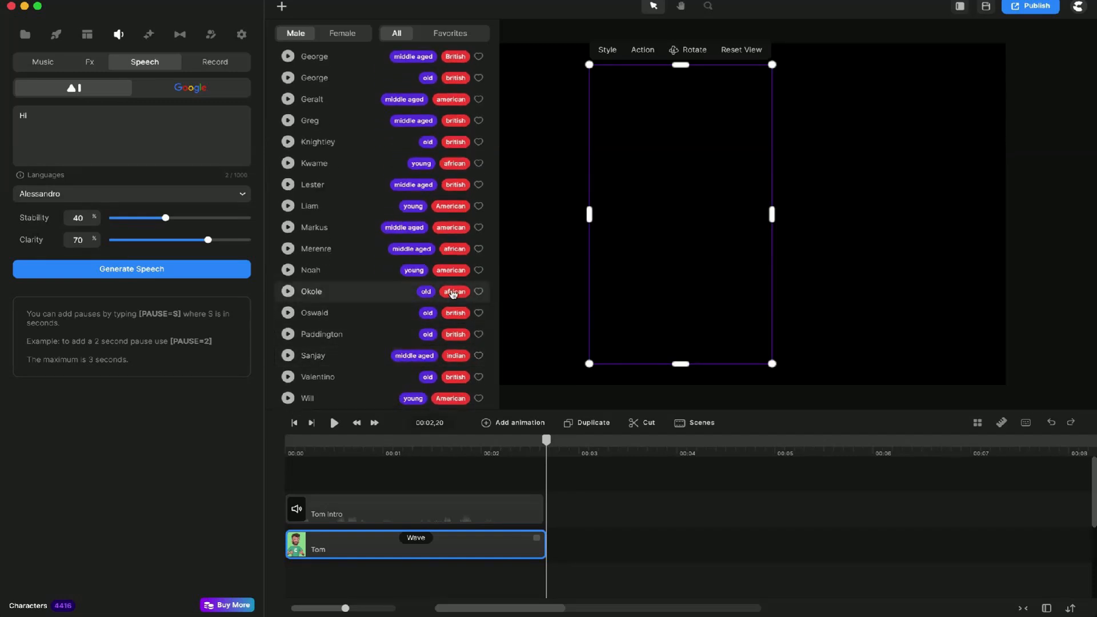
scroll(440, 257, up, 11)
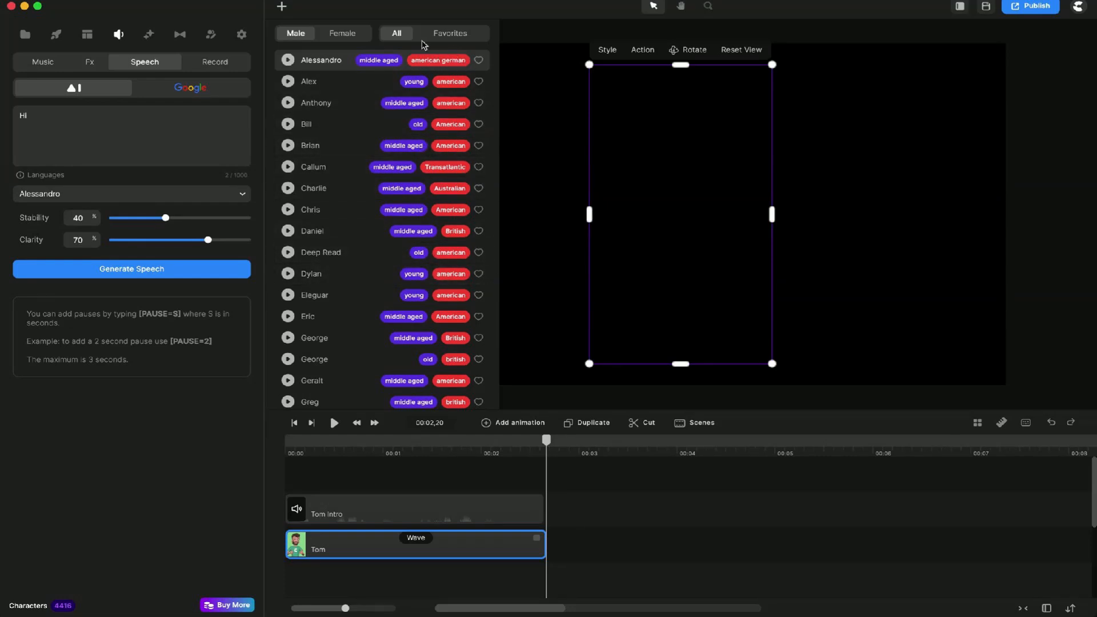
click(336, 33)
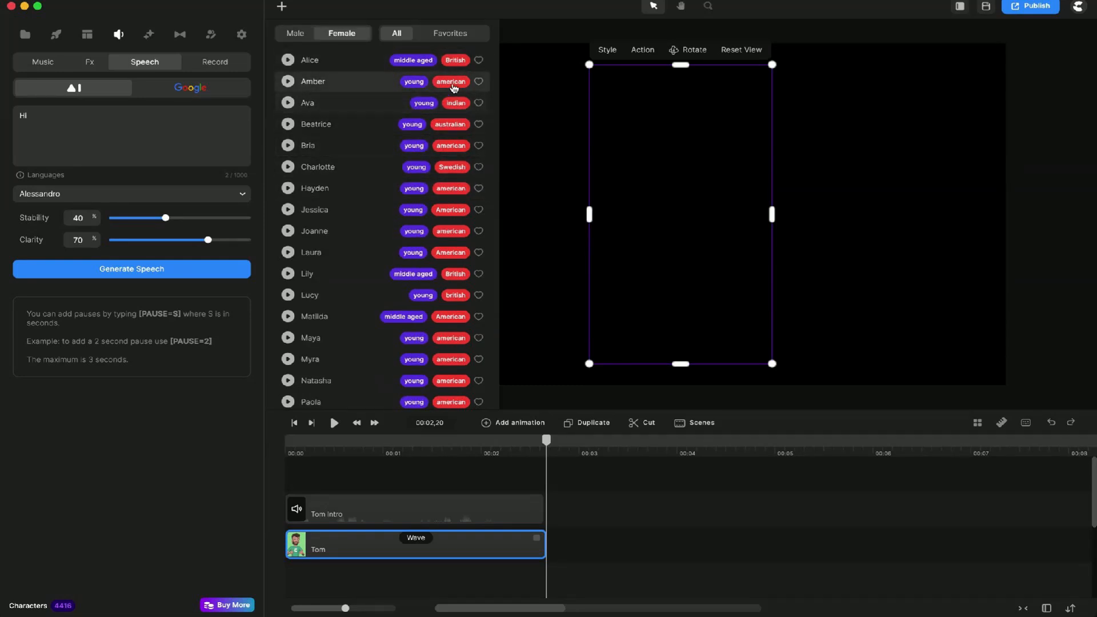
scroll(441, 298, down, 3)
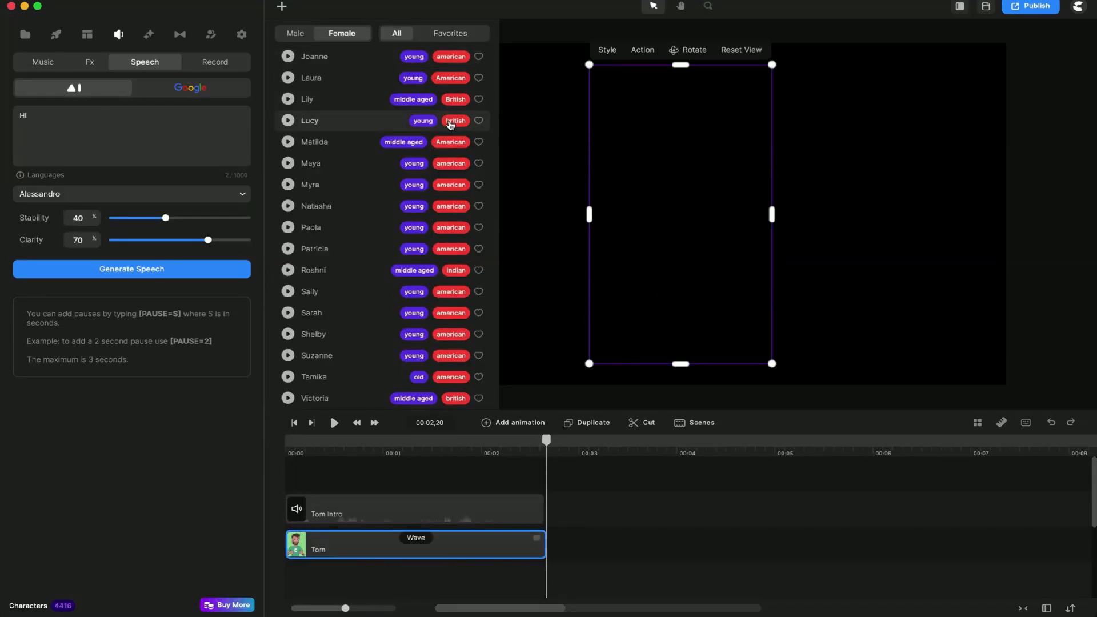
- Listen to samples of the male AI voices Liam, Kwame and Greg
click(296, 34)
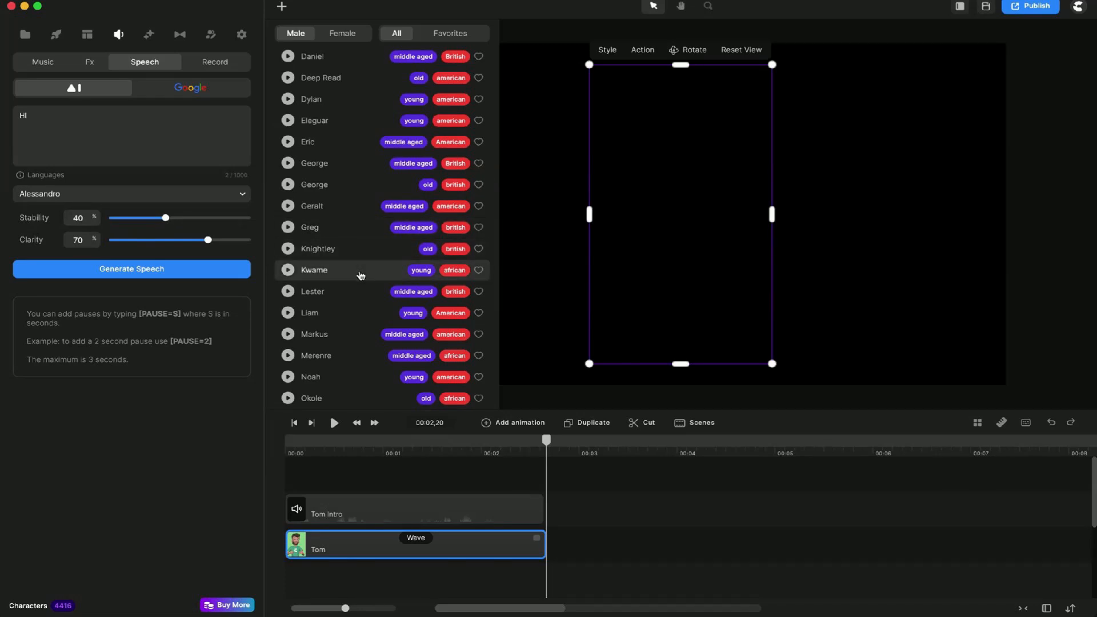
scroll(361, 275, down, 2)
scroll(361, 276, down, 1)
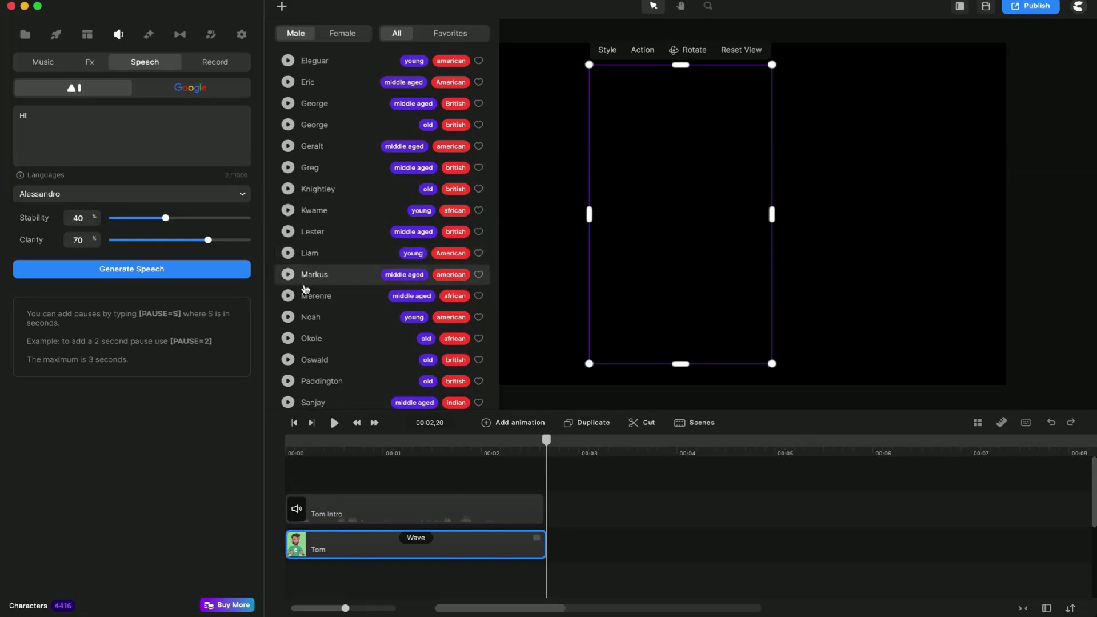
click(289, 253)
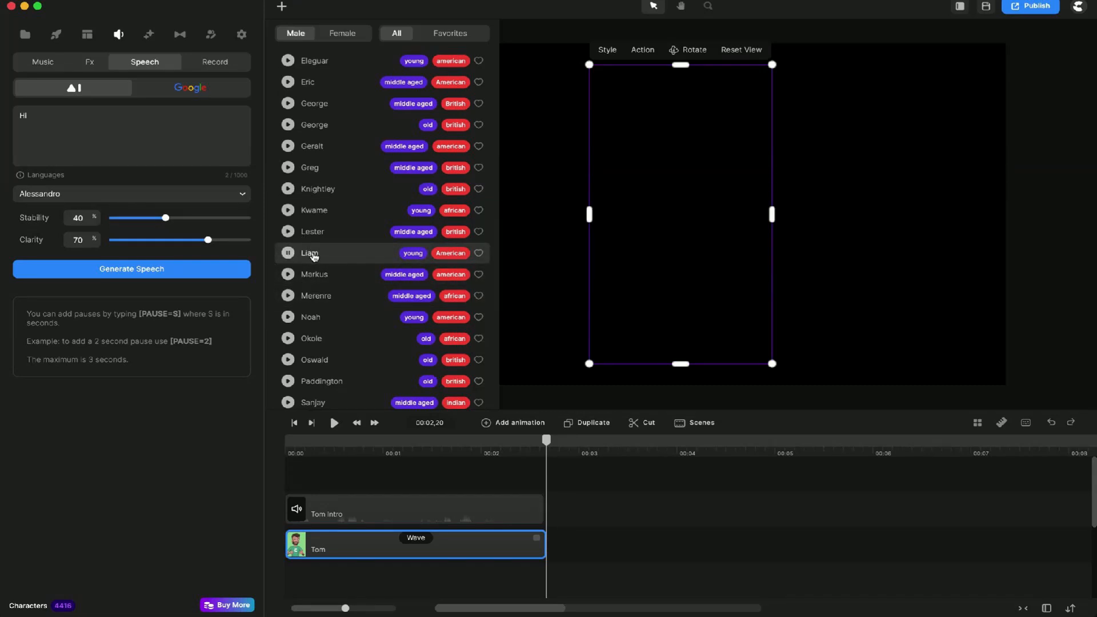
click(288, 211)
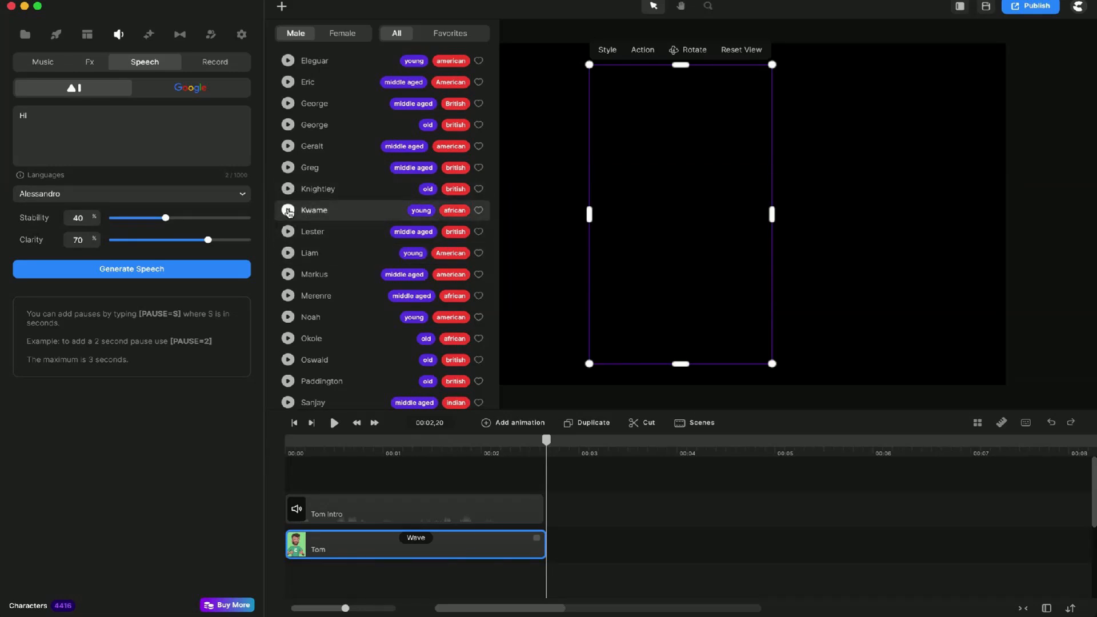
click(288, 168)
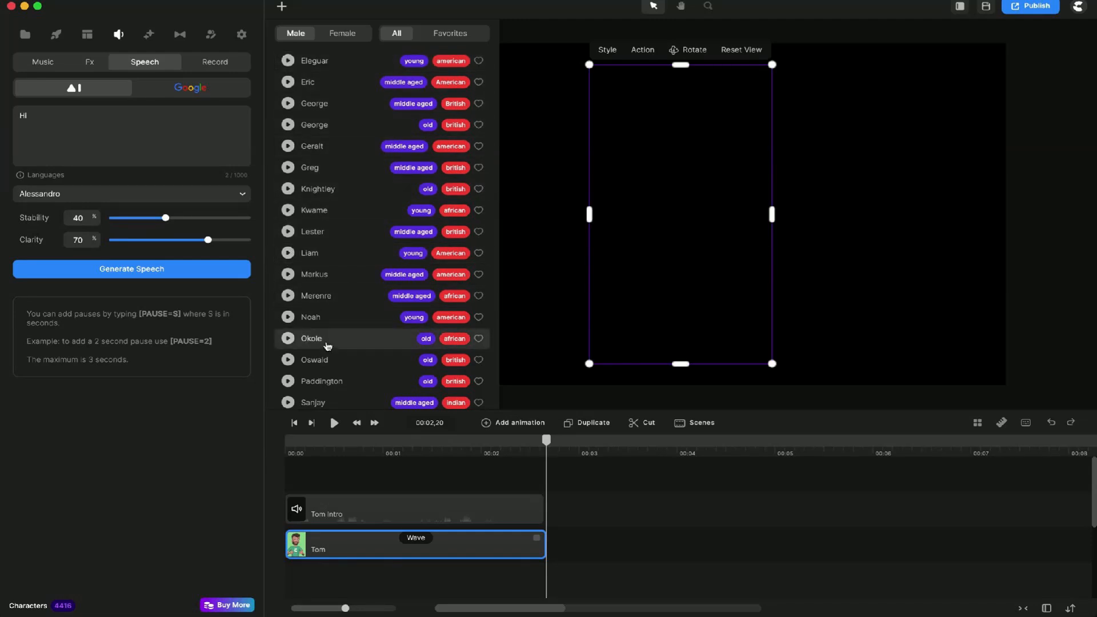
- Generate the "Hi" script with the young American male voice Will and import the speech into the project media
scroll(304, 368, down, 2)
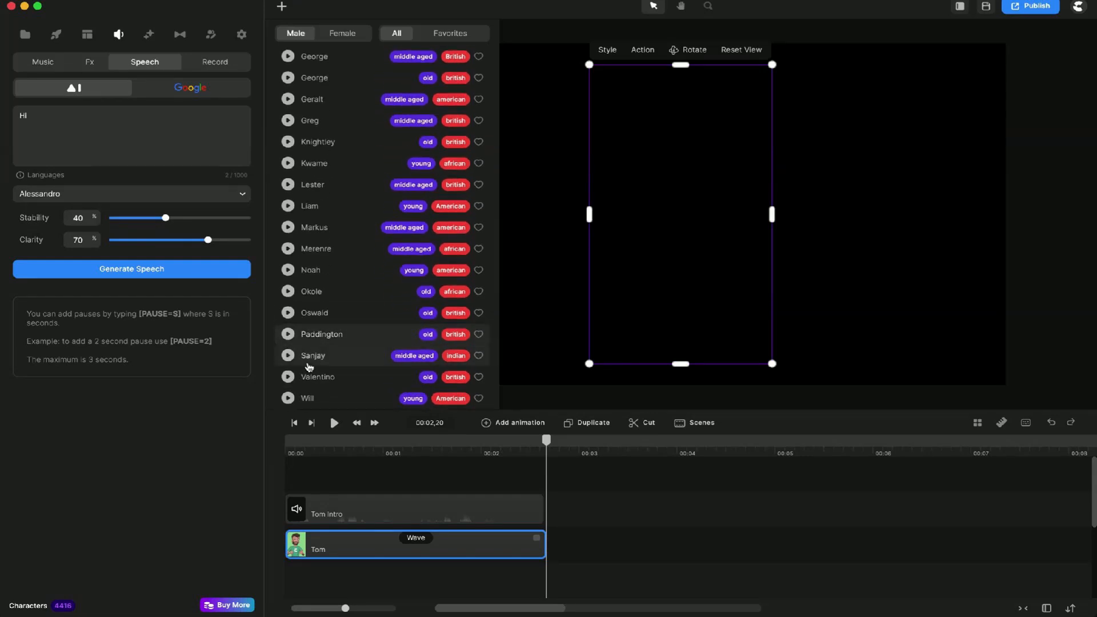
click(289, 399)
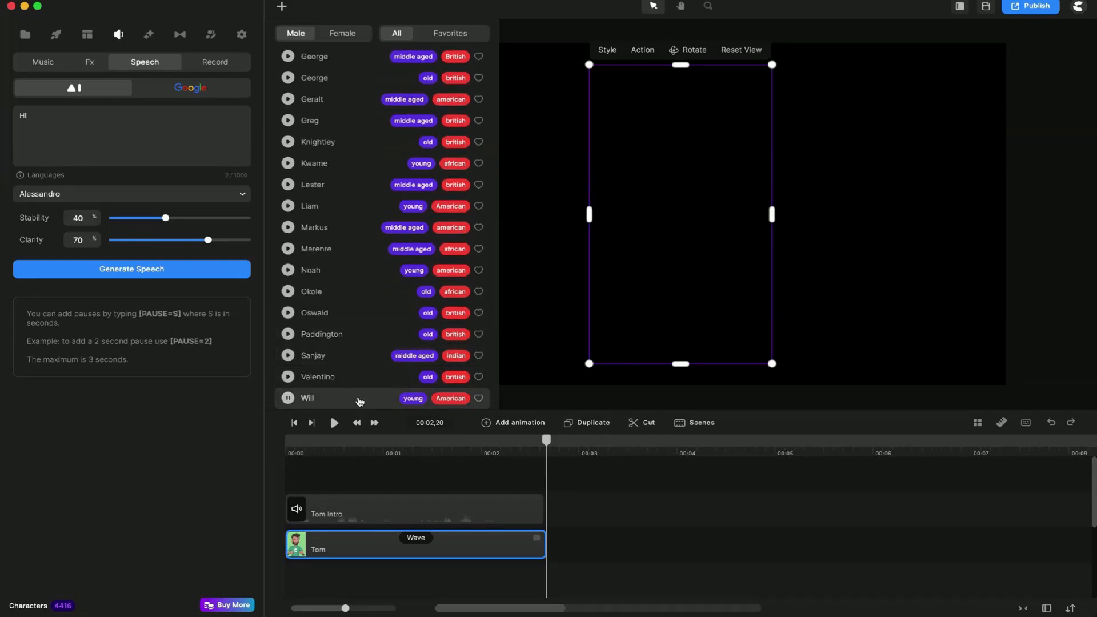
click(356, 400)
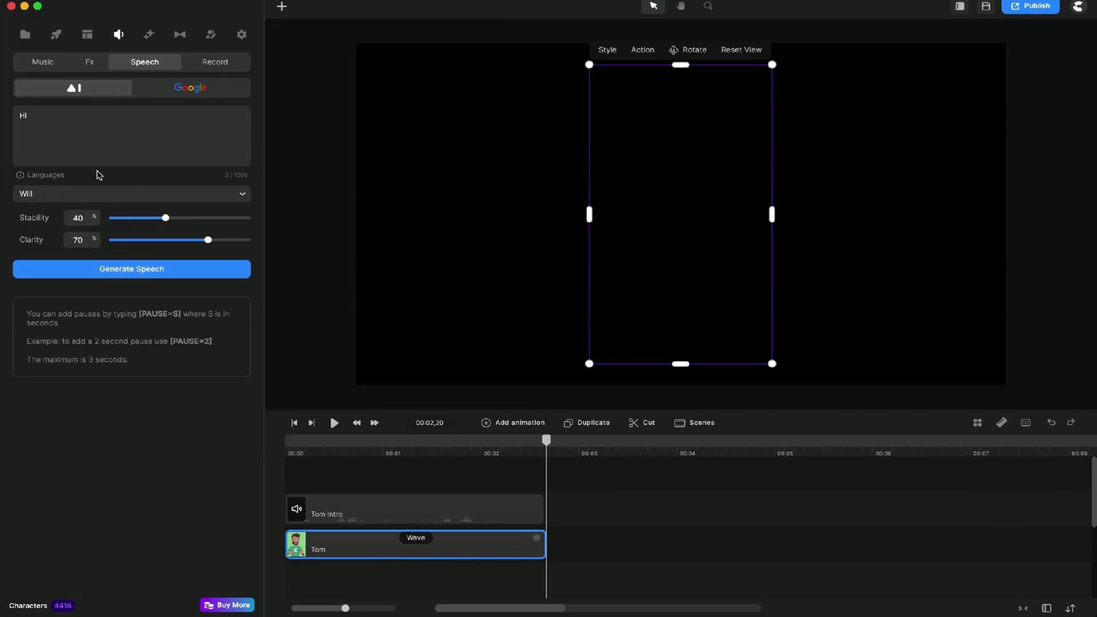
click(150, 276)
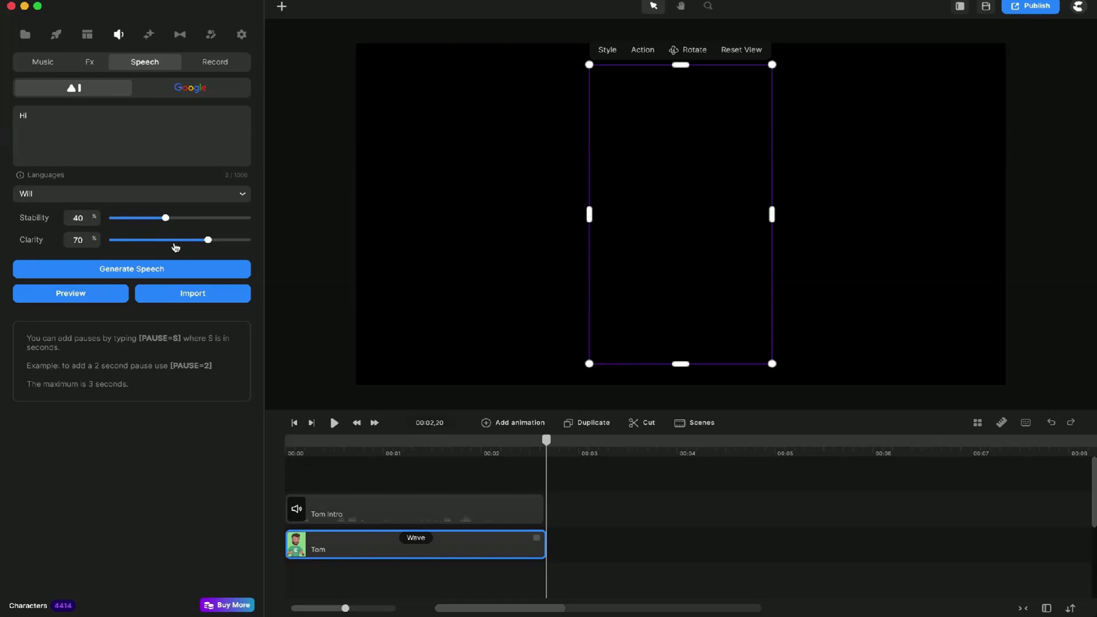
click(191, 294)
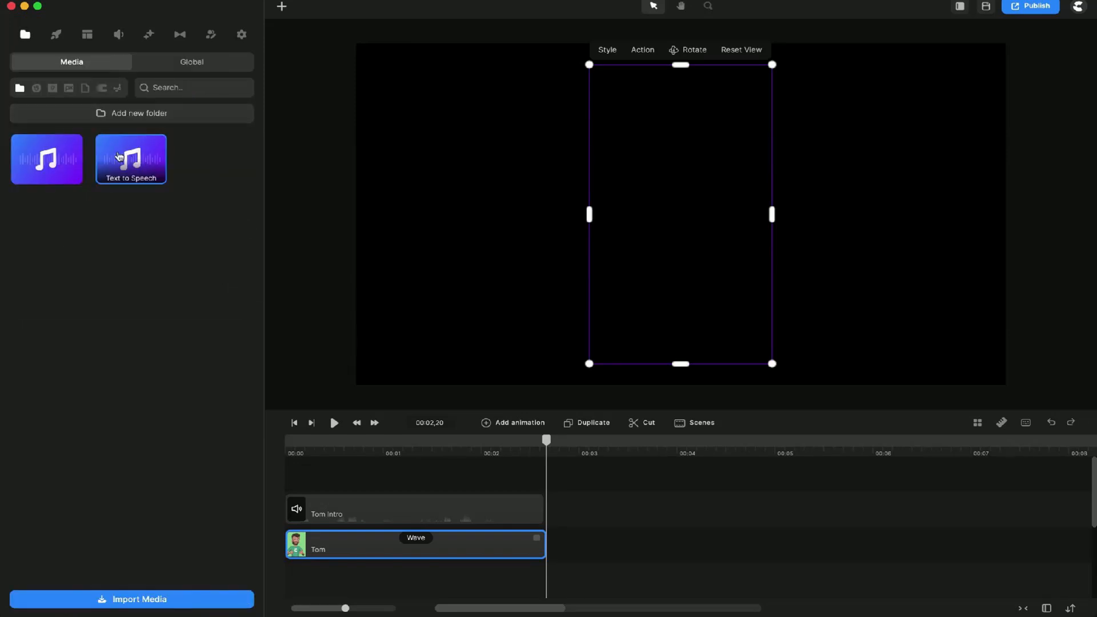
- Record a short mono voice clip with the internal microphone and play it back
click(123, 36)
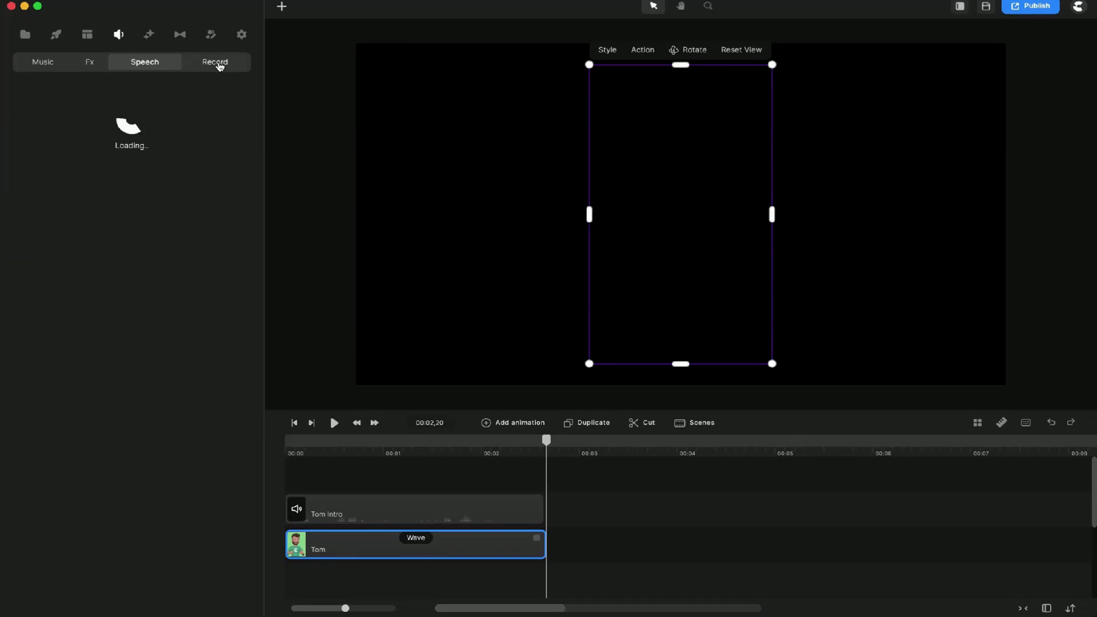
click(218, 64)
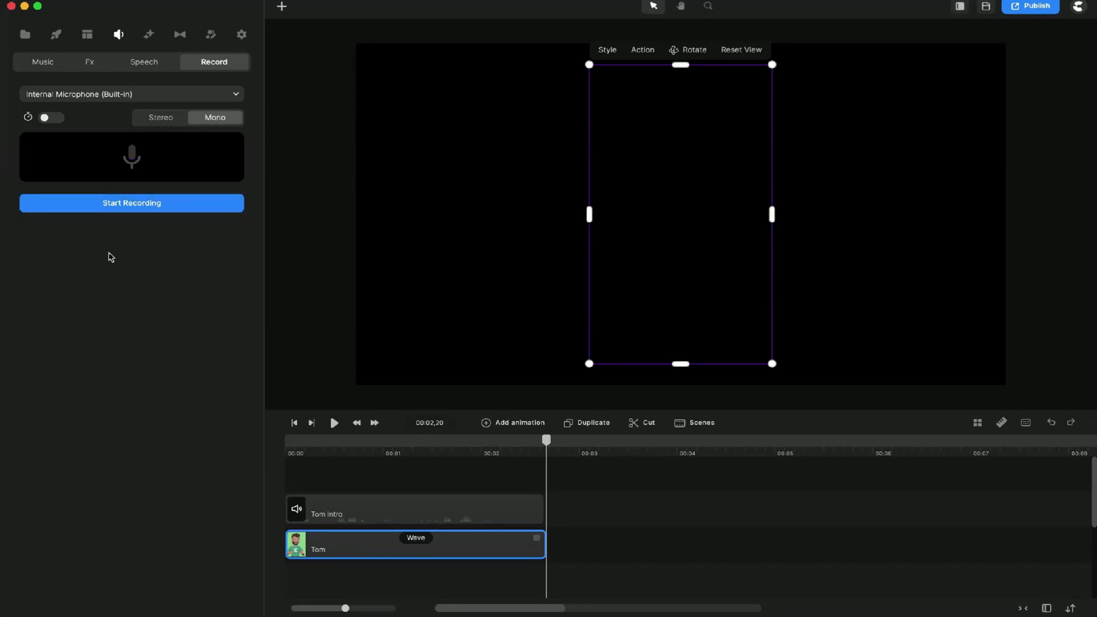
click(121, 207)
click(137, 204)
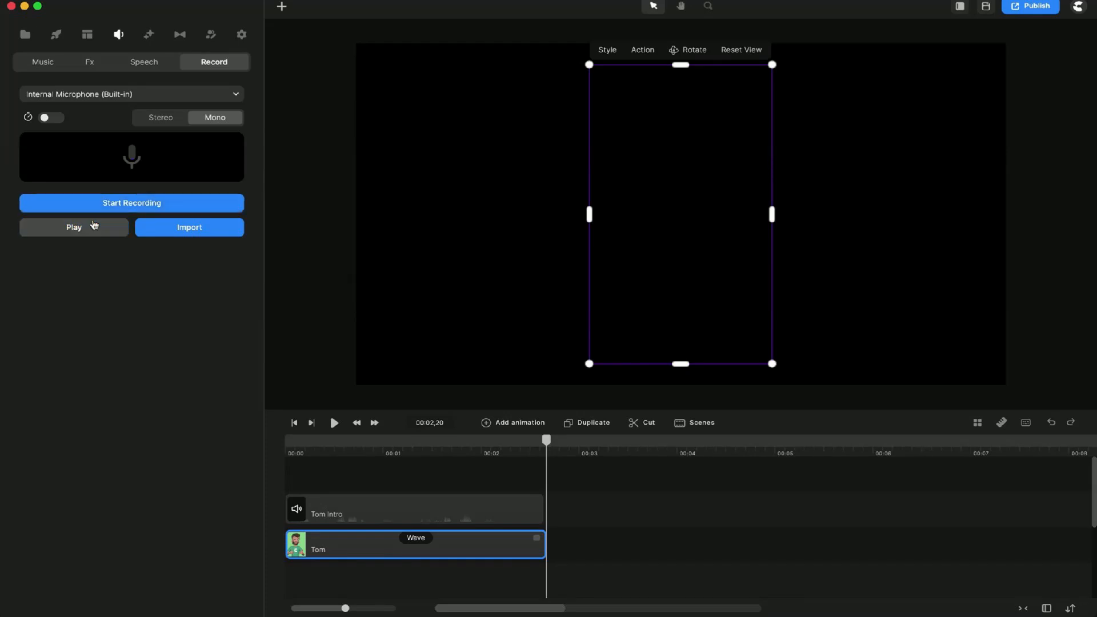
click(92, 228)
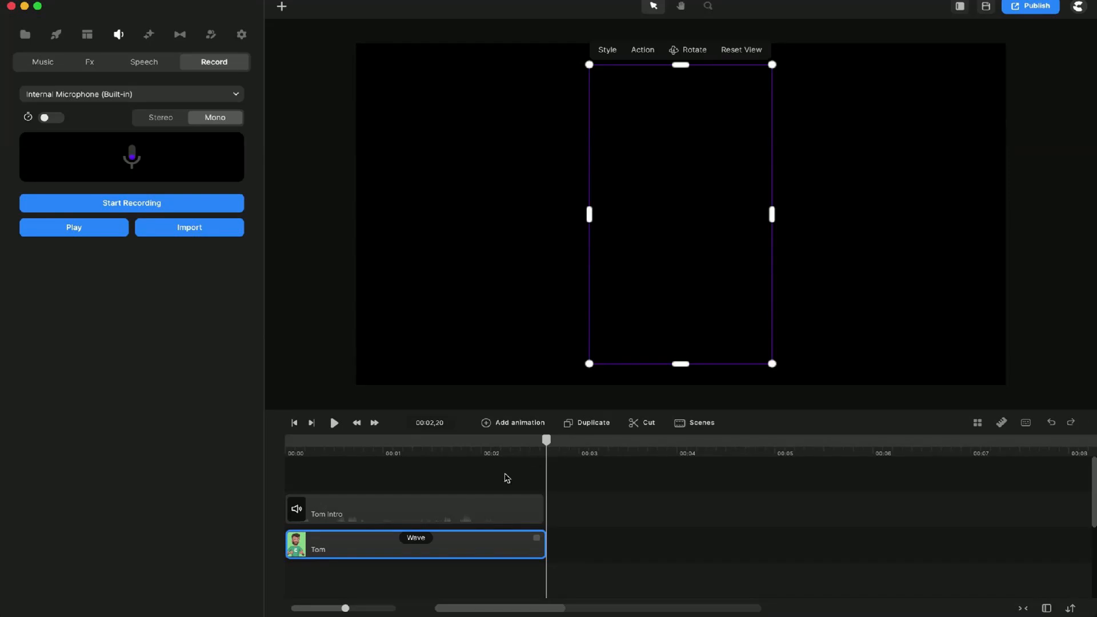
- Check which character the Tom Intro audio clip can be lip-synced with
click(482, 512)
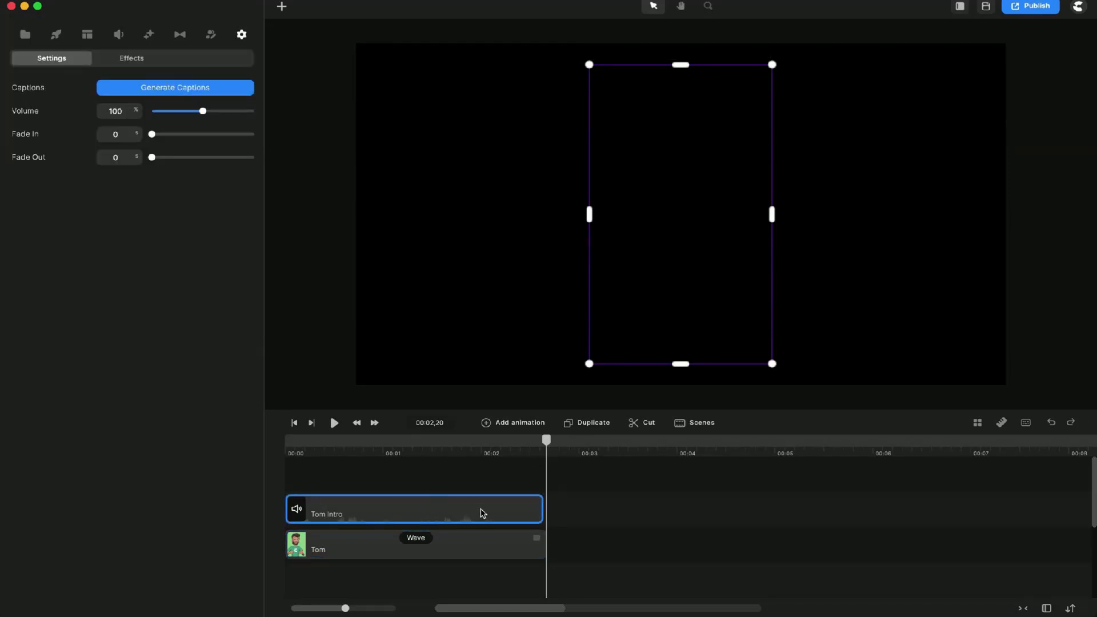
right_click(483, 513)
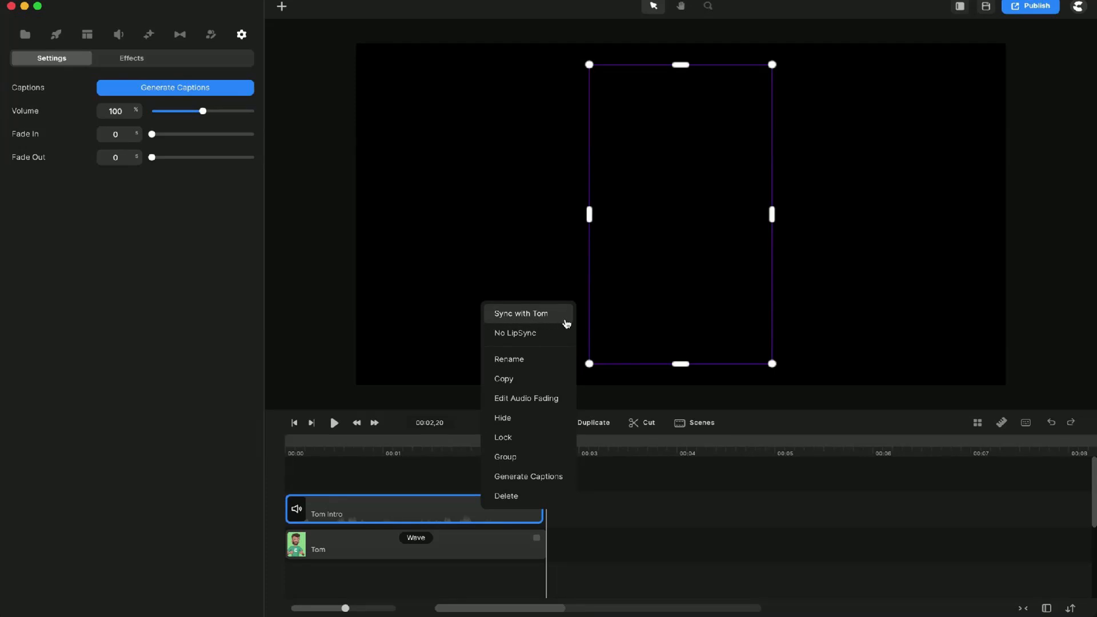
click(591, 527)
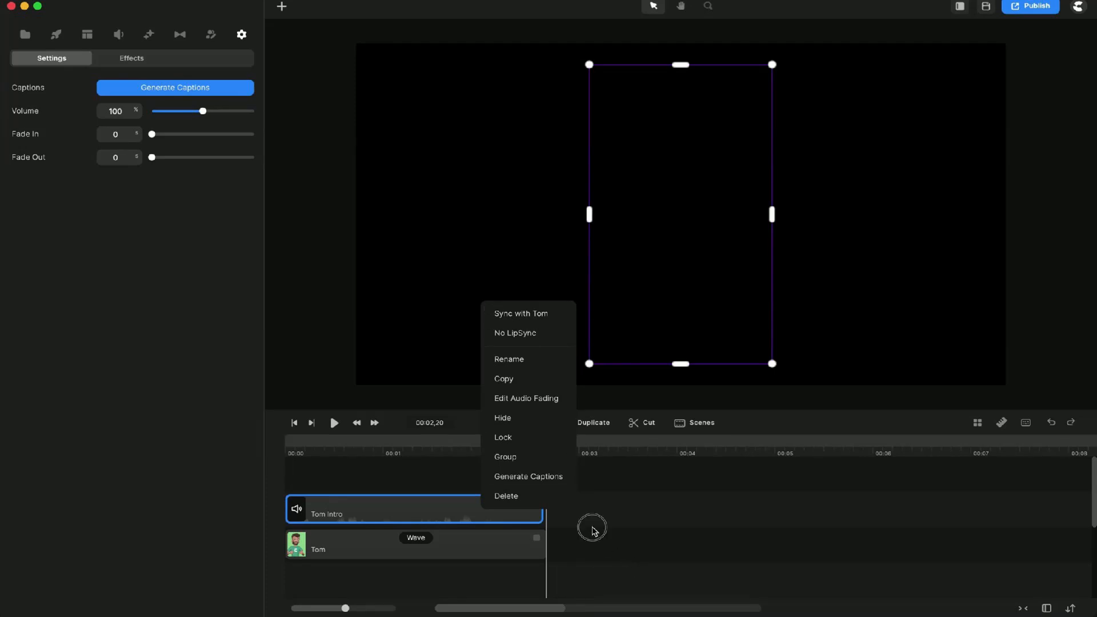
- Add the Bella character on its own track below Tom, starting at 00:00, and extend its clip to about Tom's length
click(212, 33)
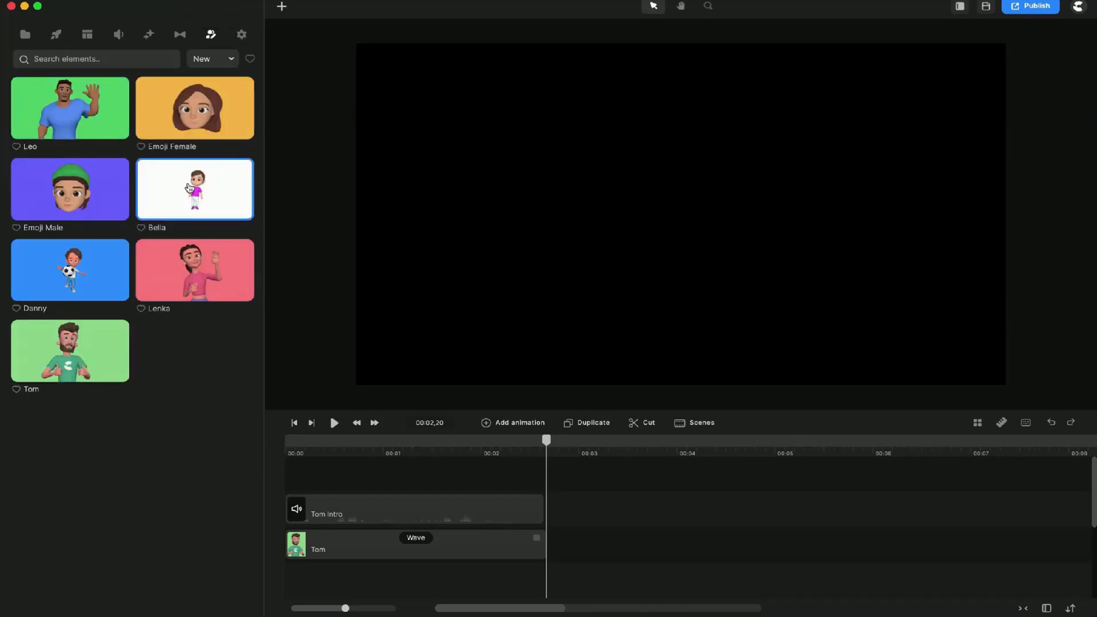
drag(190, 188, 583, 538)
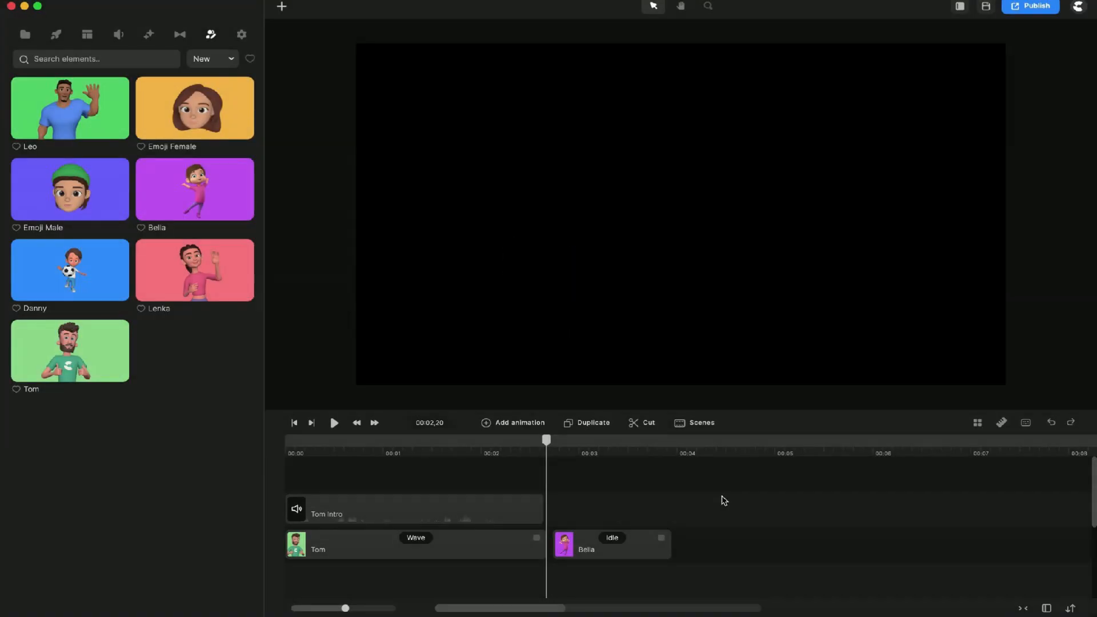
drag(600, 553, 324, 569)
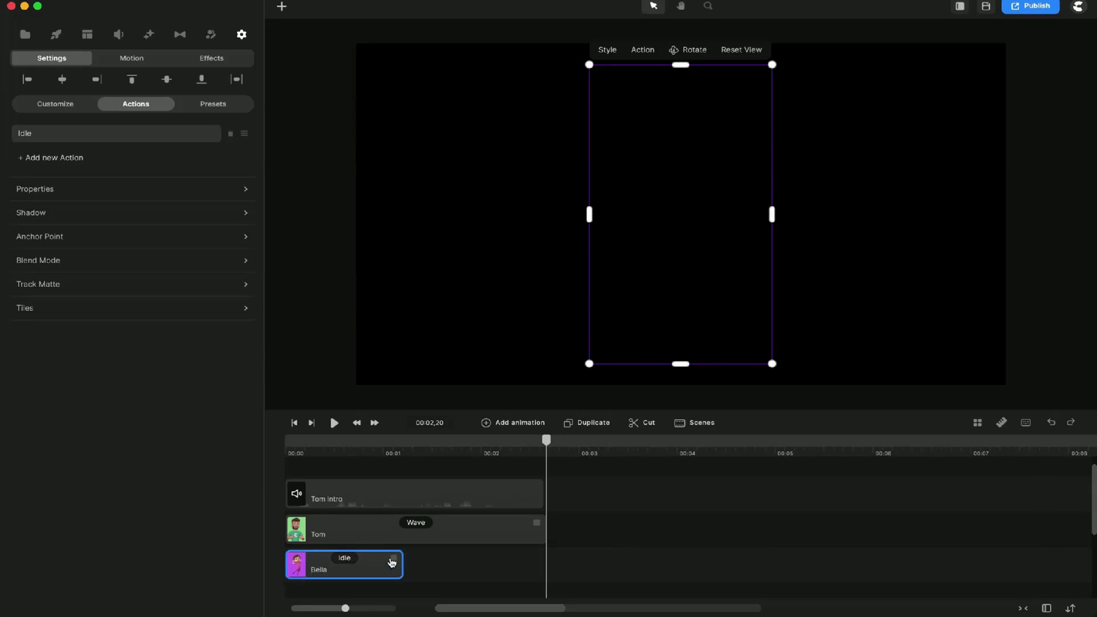
drag(392, 562, 537, 559)
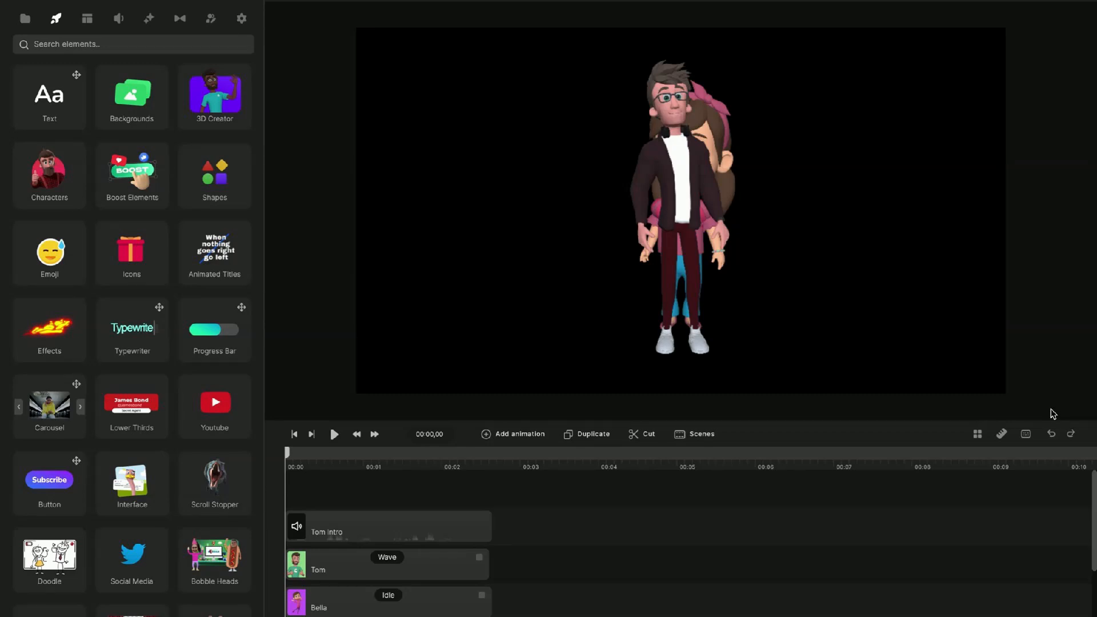
- Separate the overlapping characters, placing Tom in the left half of the canvas and Bella in the right half
click(392, 568)
click(419, 611)
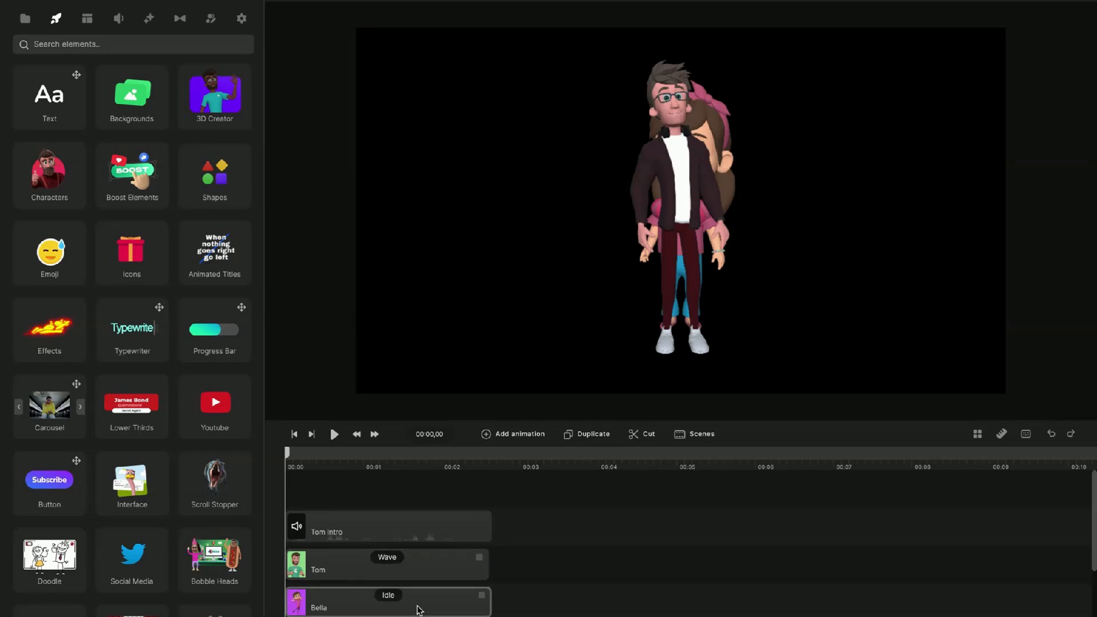
click(674, 190)
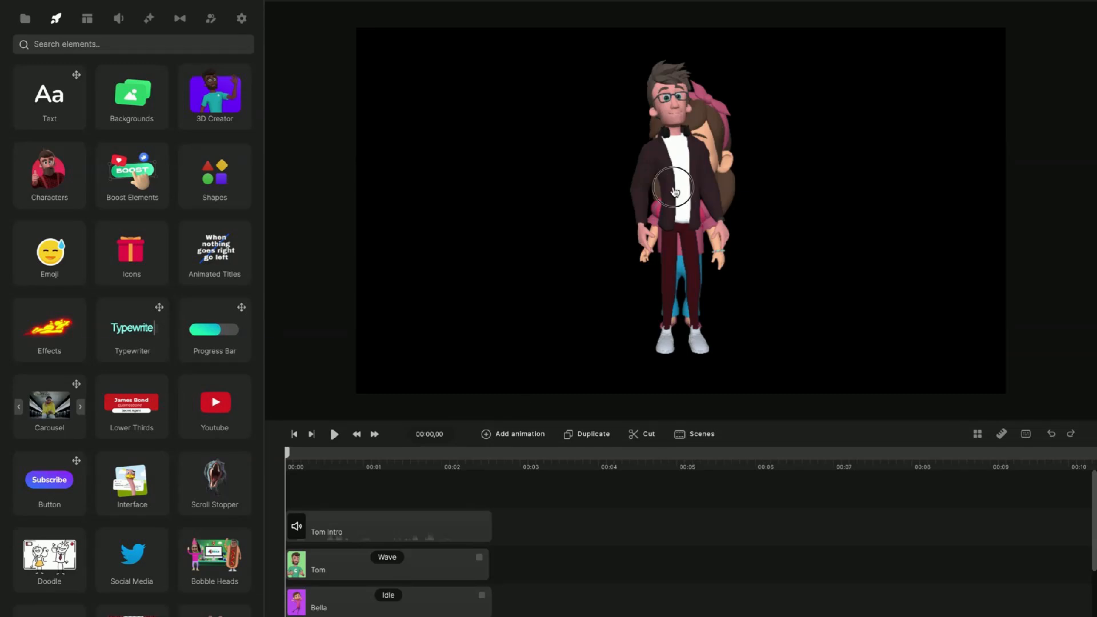
drag(674, 190, 534, 191)
click(766, 194)
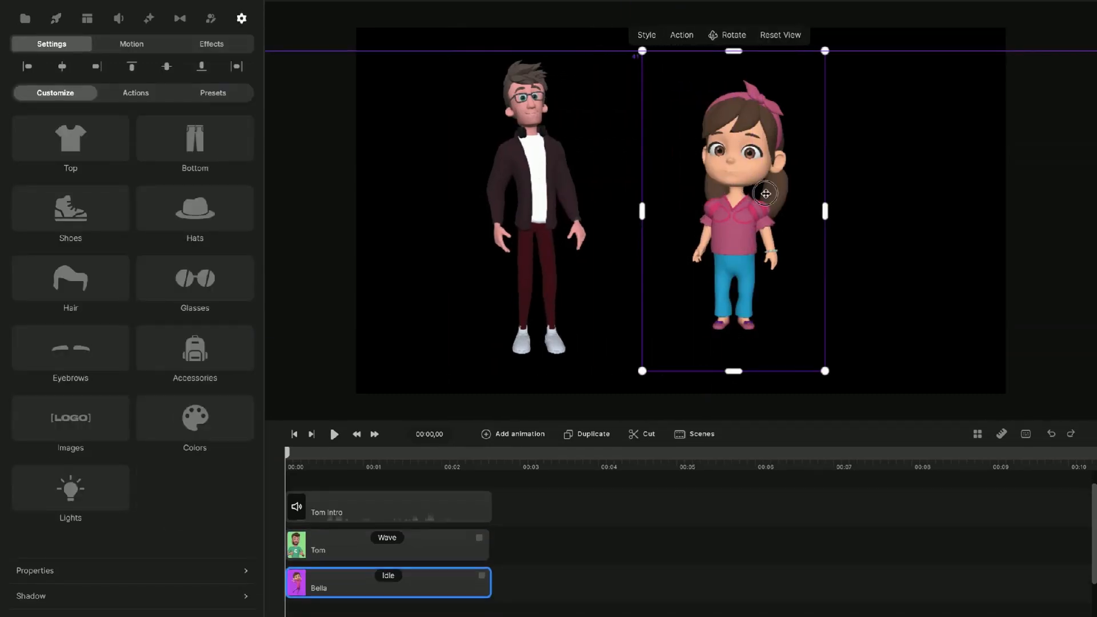
drag(765, 193, 827, 213)
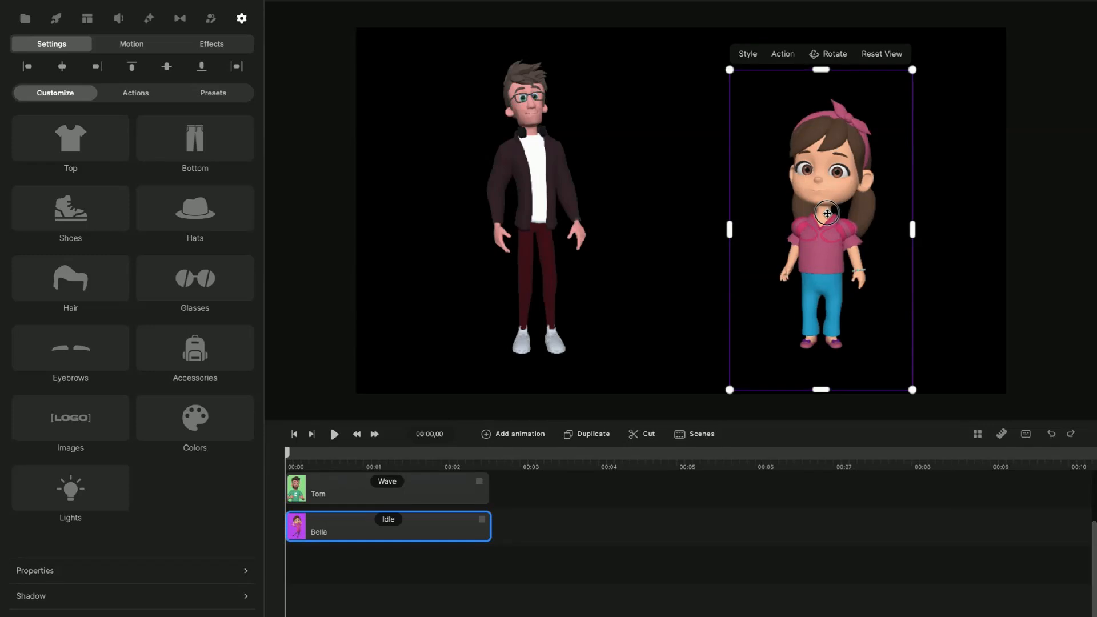
- Scale Bella down to child size beside Tom and raise her so their feet roughly line up
drag(912, 69, 850, 163)
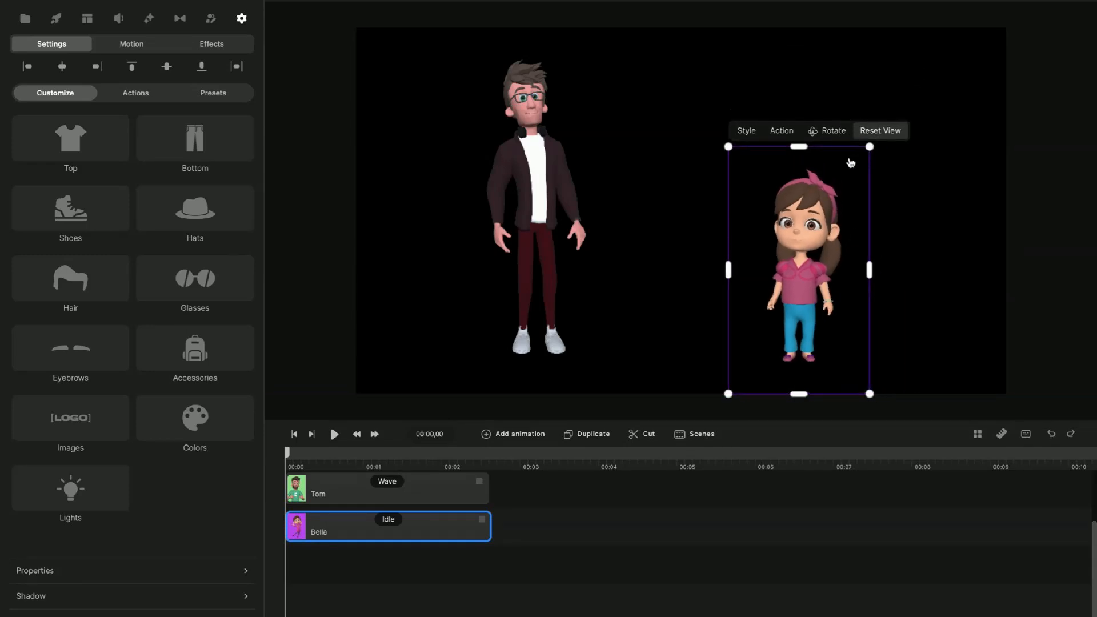
mouse_move(802, 242)
mouse_down()
mouse_move(800, 218)
mouse_move(797, 227)
mouse_up()
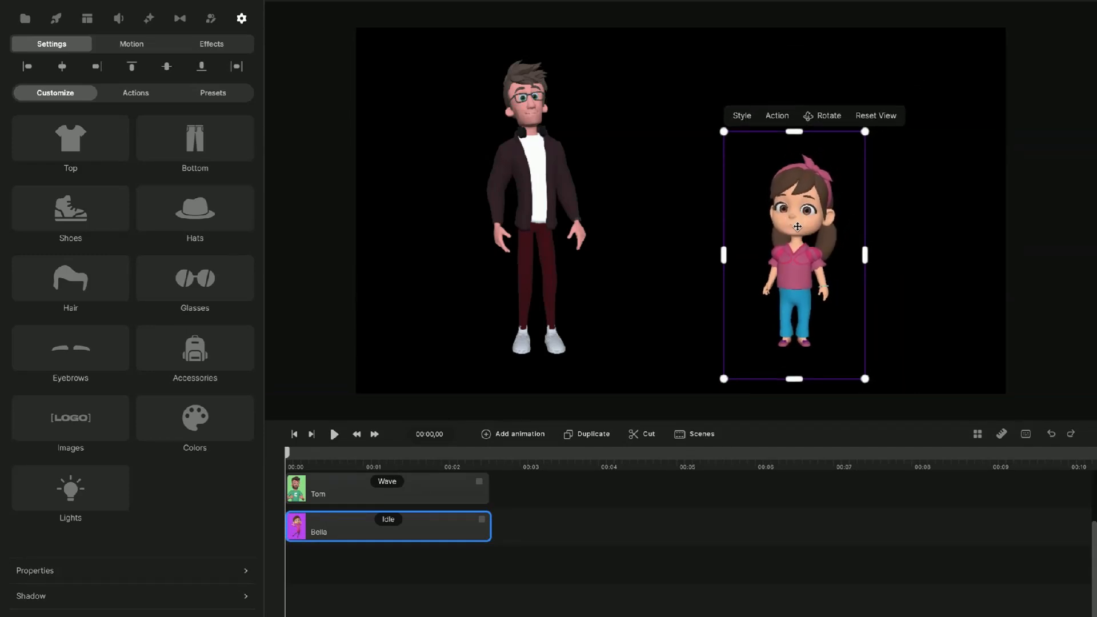
click(904, 228)
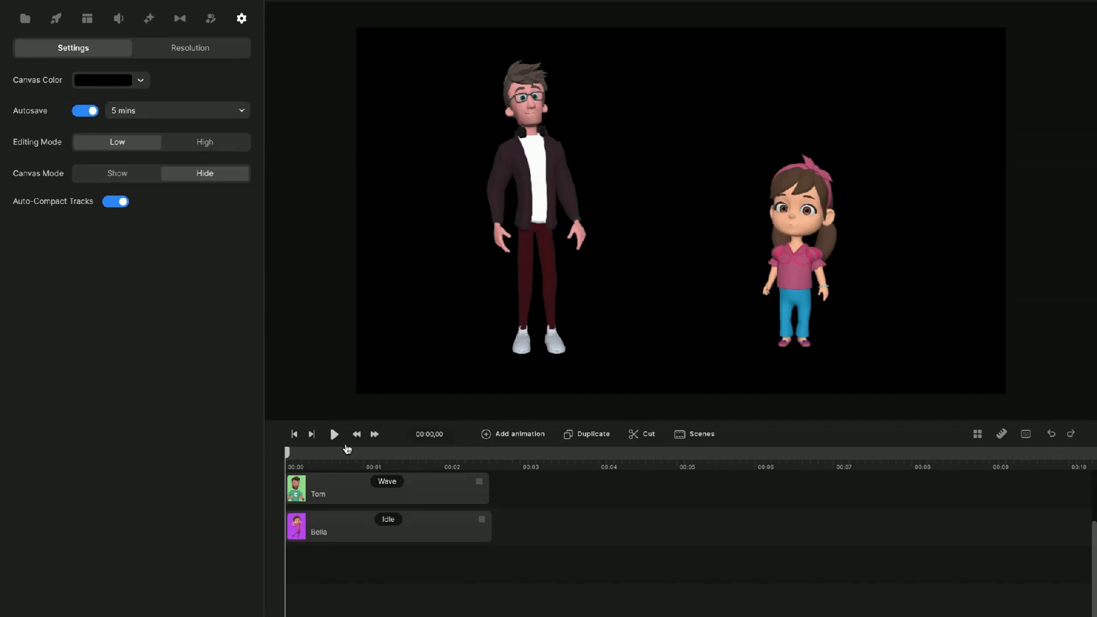
- Review the lip-sync options of the Tom Intro audio clip for both Bella and Tom
scroll(450, 523, up, 1)
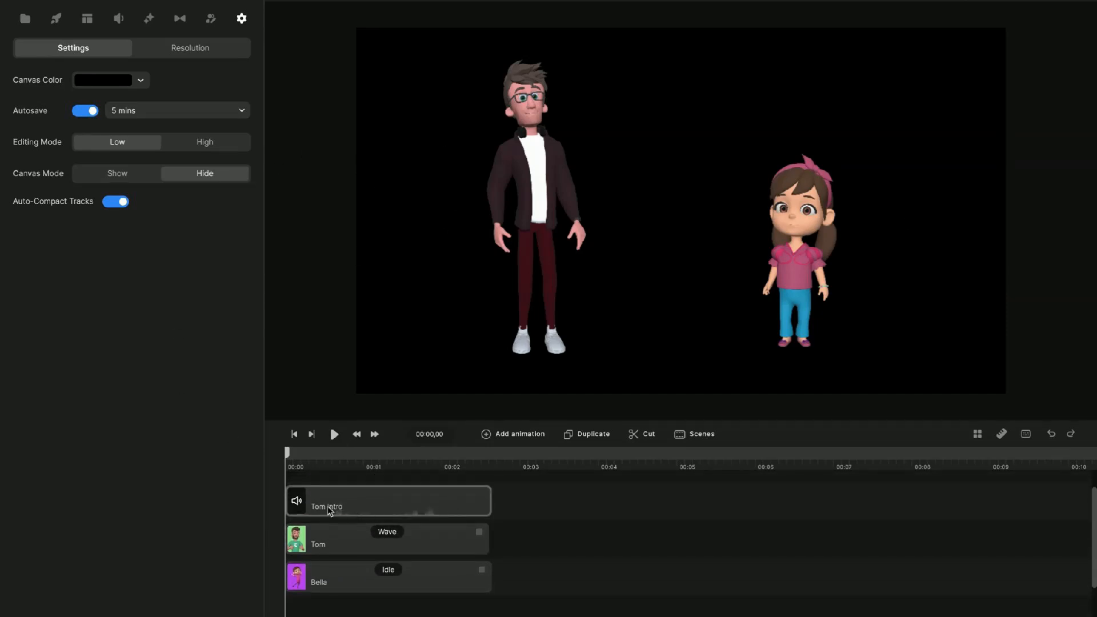
right_click(389, 506)
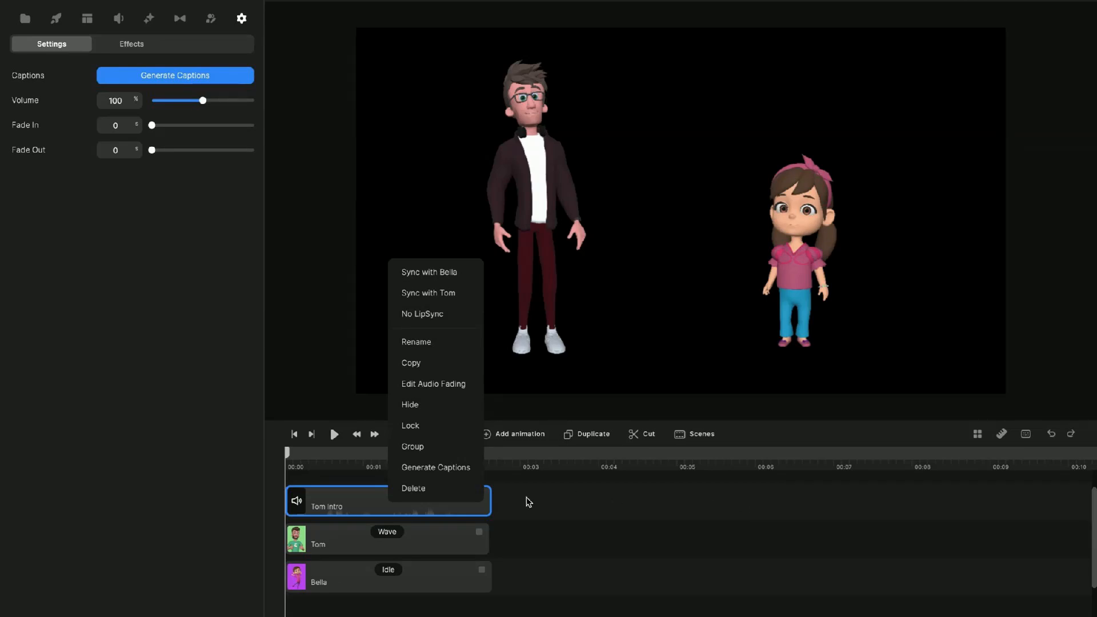
click(581, 528)
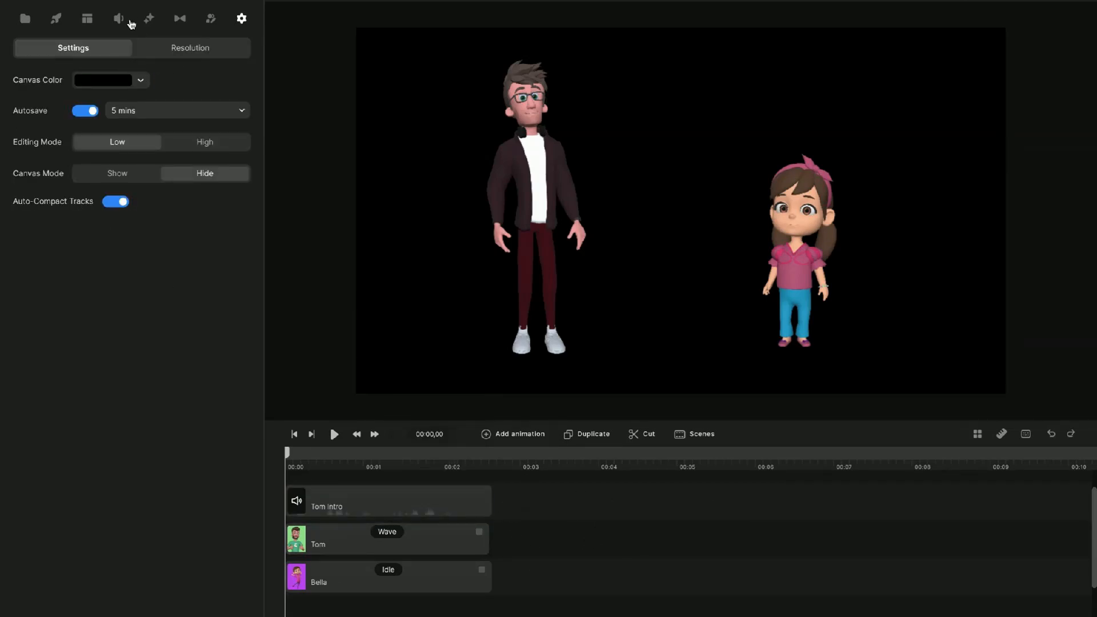
- Generate Google speech reading "Hi! Im Bella, you guys wanna be my friend?" with the Female 2 voice, speed 1.3 and pitch 5
click(118, 18)
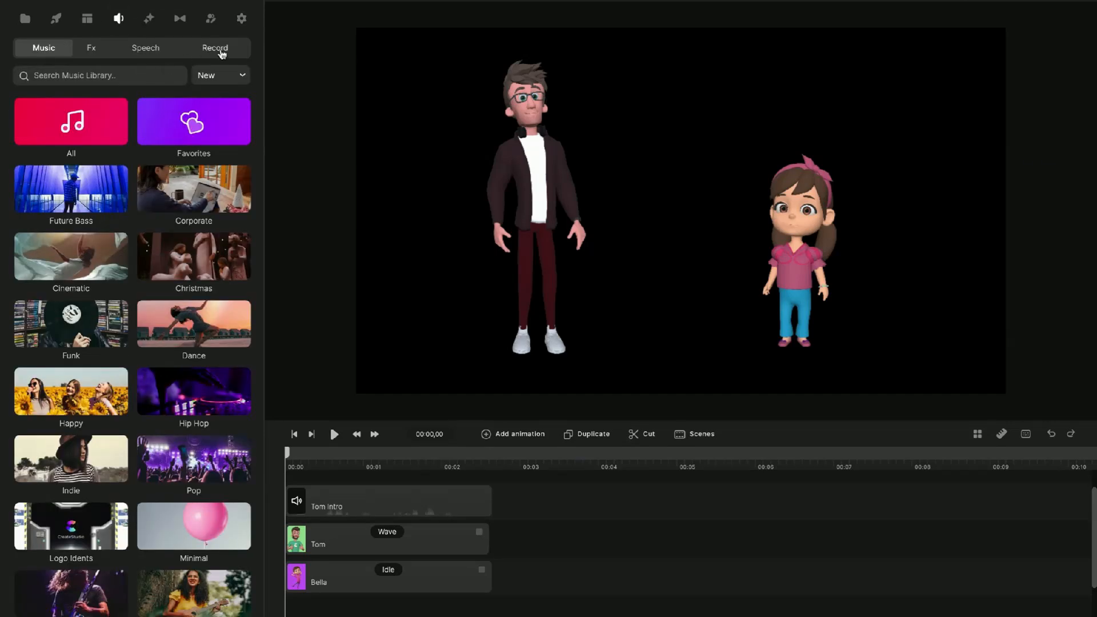
click(155, 48)
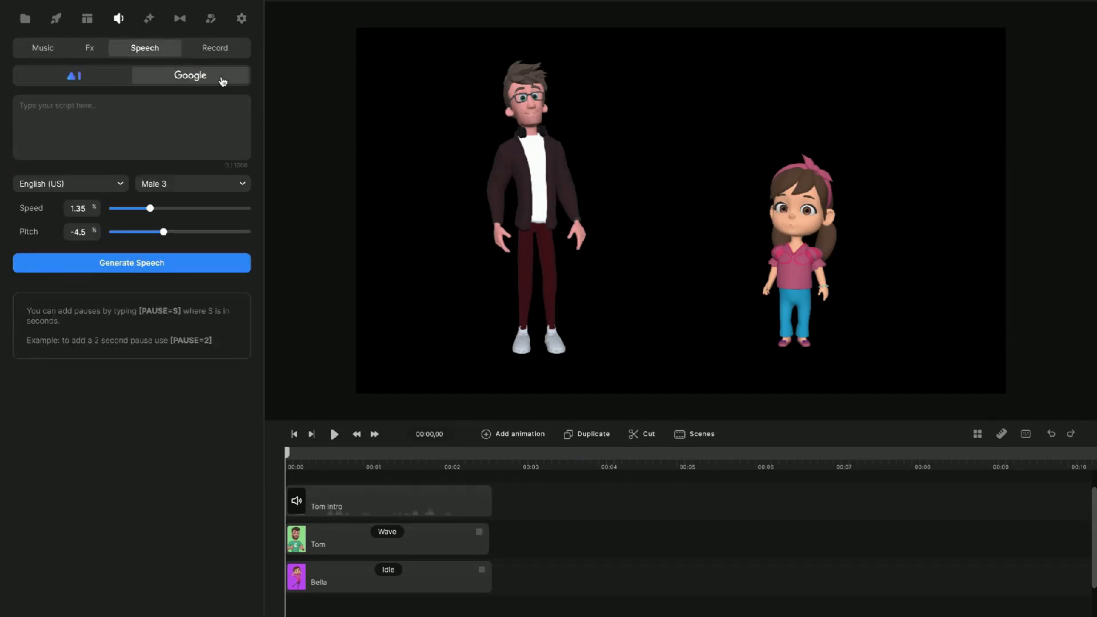
click(89, 108)
text(H)
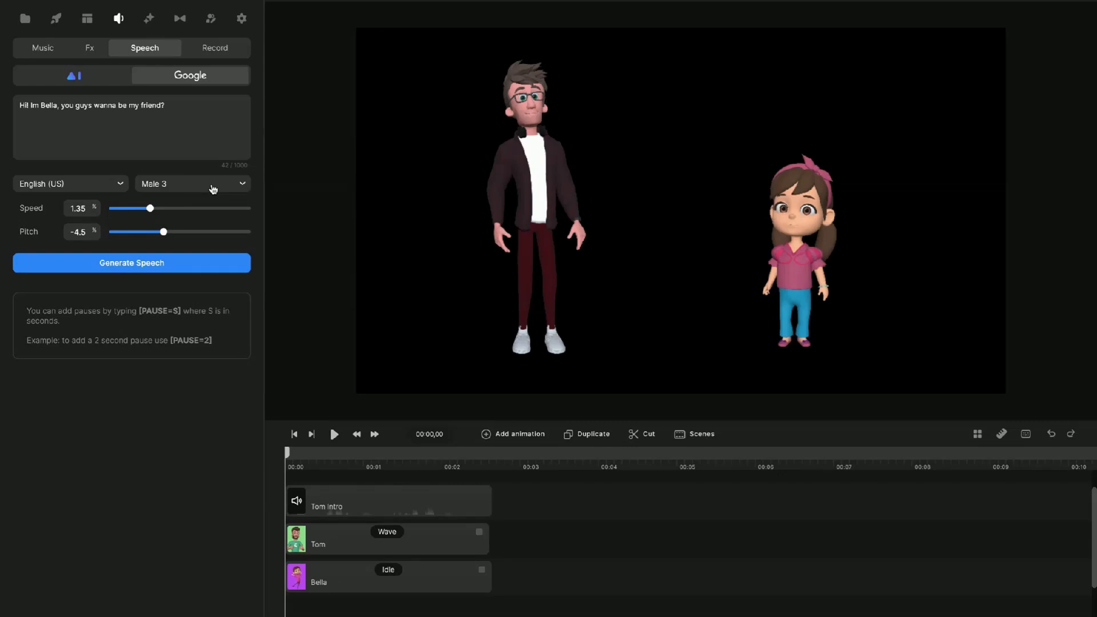
click(213, 190)
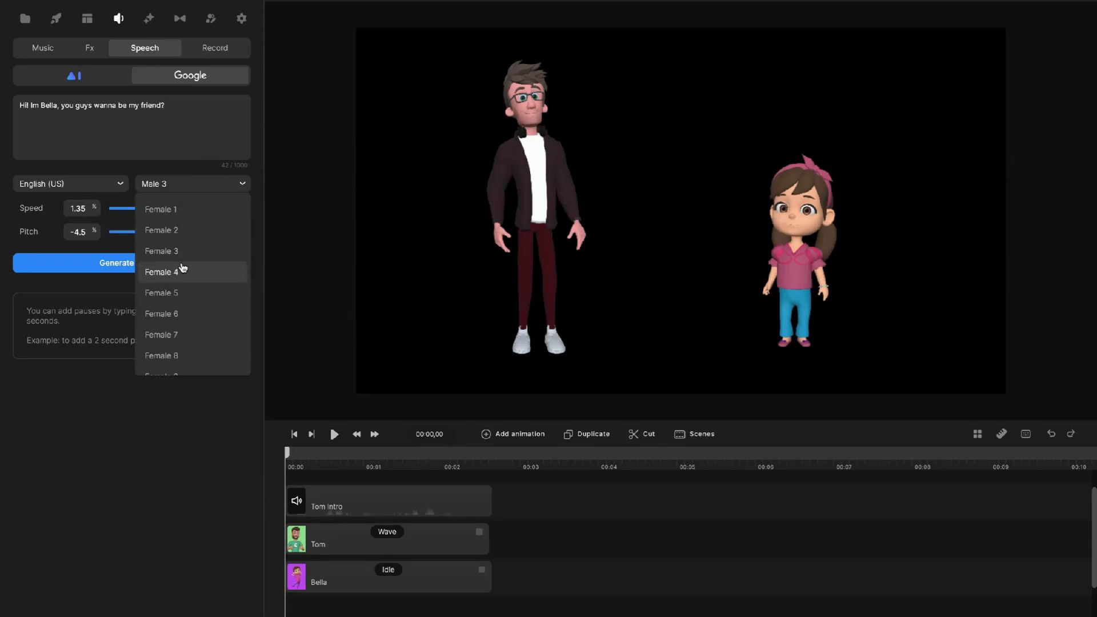
click(174, 231)
drag(149, 209, 197, 232)
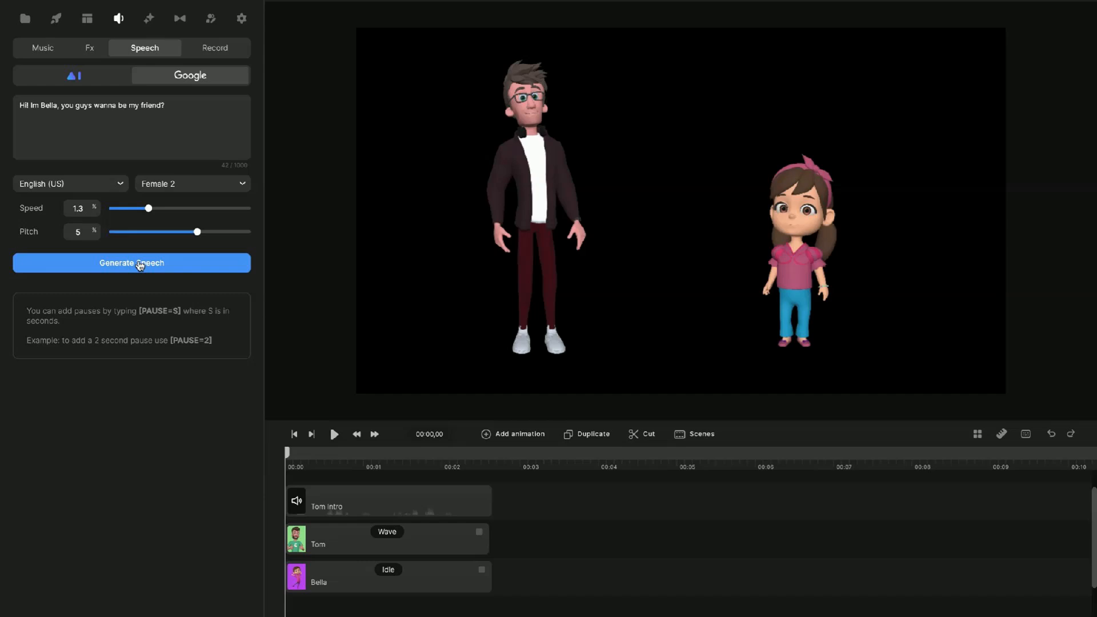
click(140, 267)
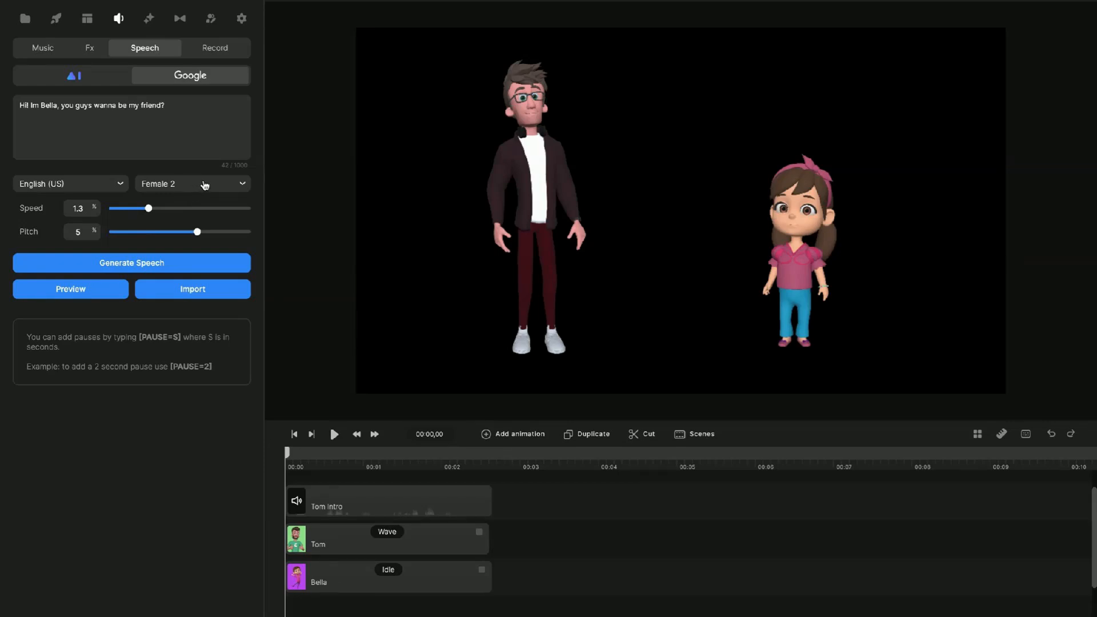
- Try the Female 1 voice for Bella's line and regenerate the speech
click(204, 184)
click(189, 209)
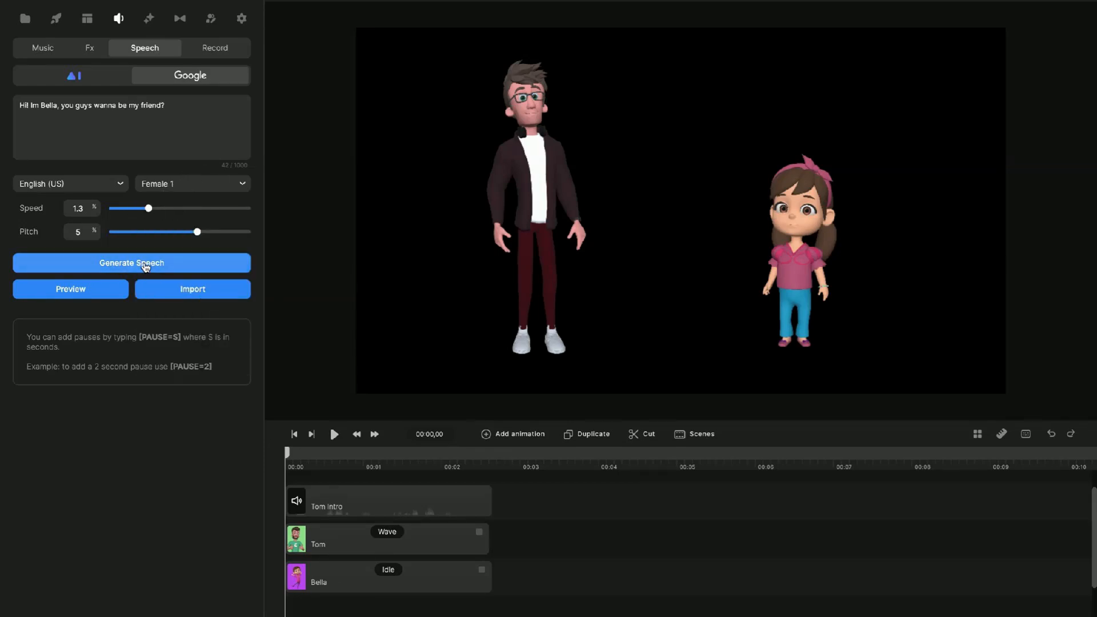
click(122, 269)
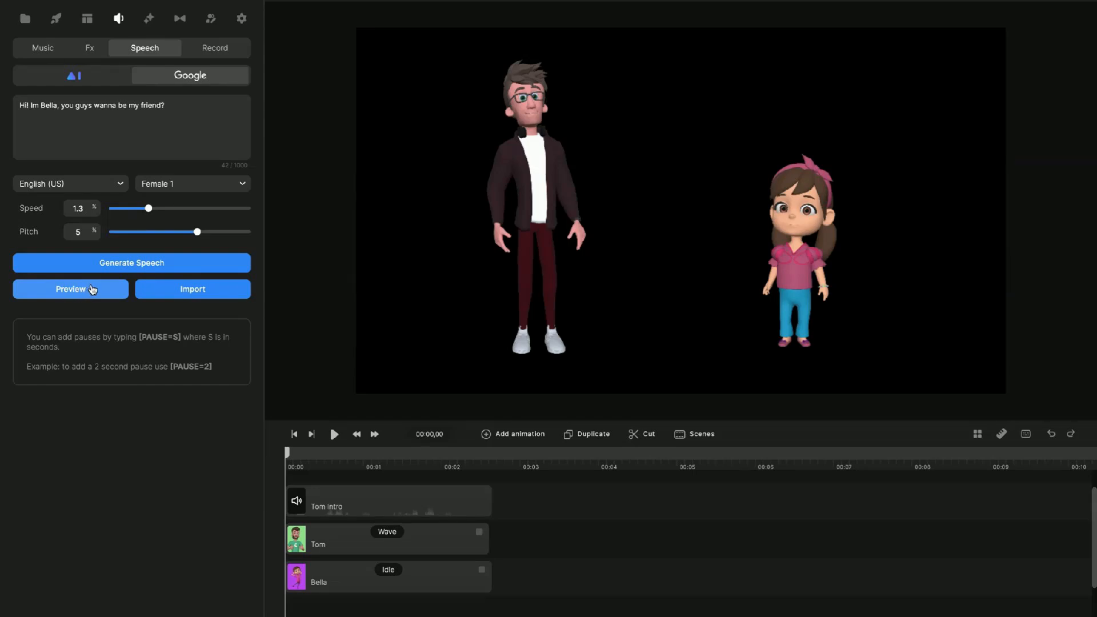
- Regenerate Bella's line with the Female 3 voice, set its speed to 1.2, and preview the speech
click(222, 184)
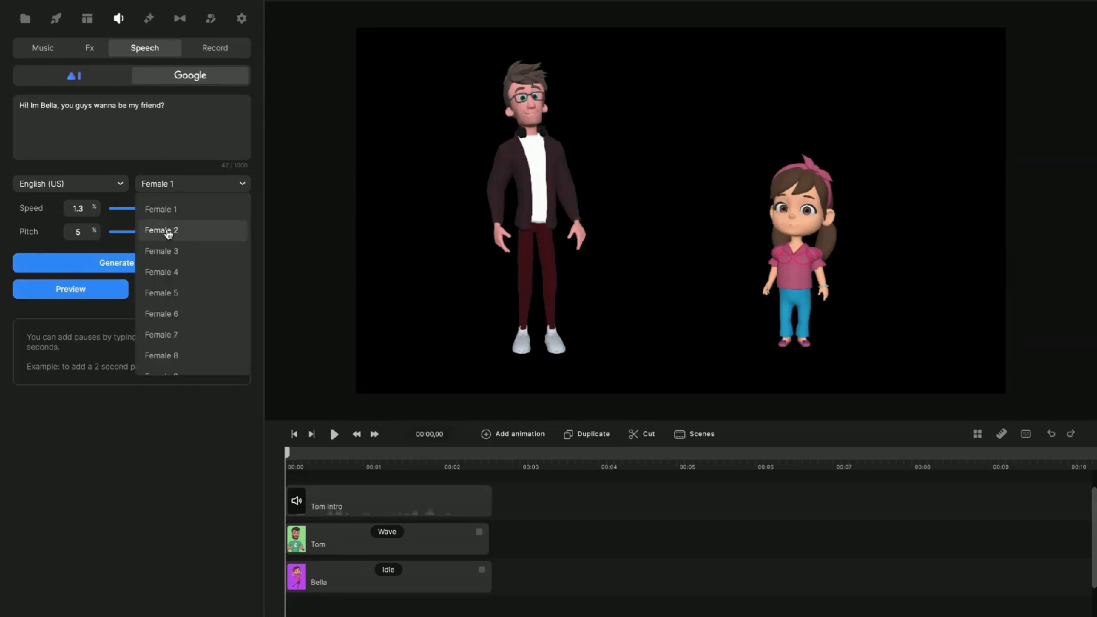
click(238, 250)
click(117, 266)
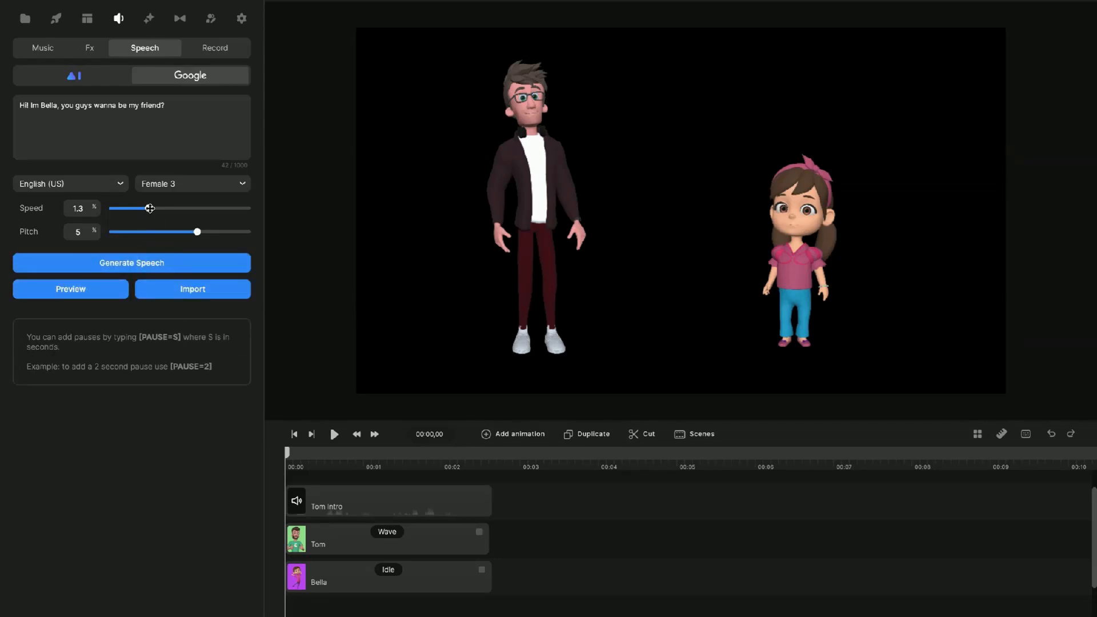
drag(150, 208, 145, 208)
click(91, 292)
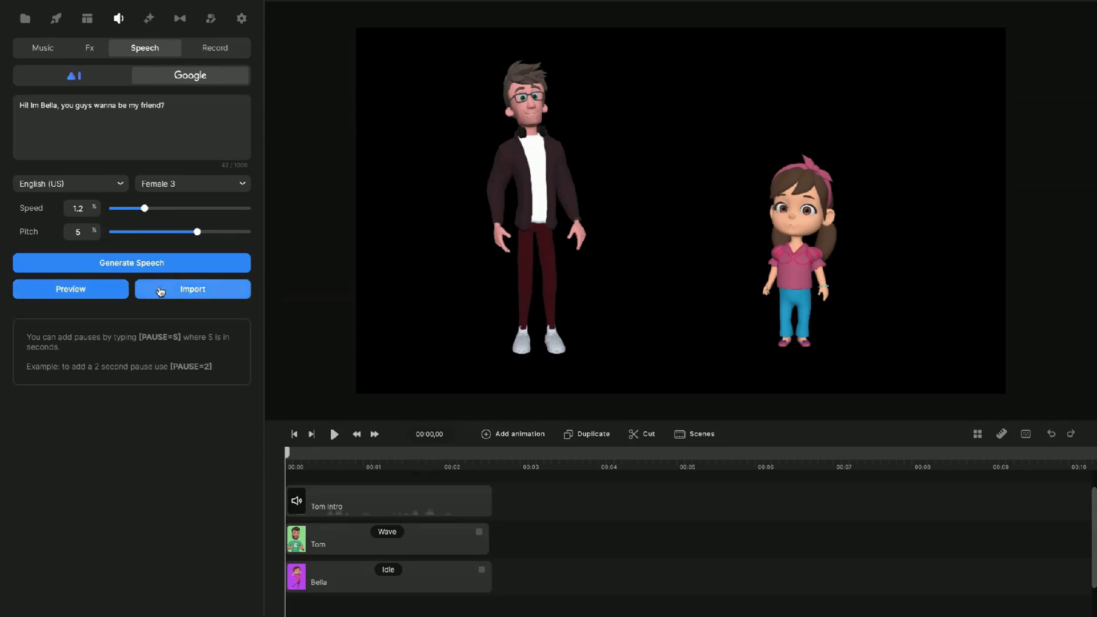
- Import the generated speech, place it at 00:00 on its own track above Tom Intro, and lip-sync it with Bella
click(194, 290)
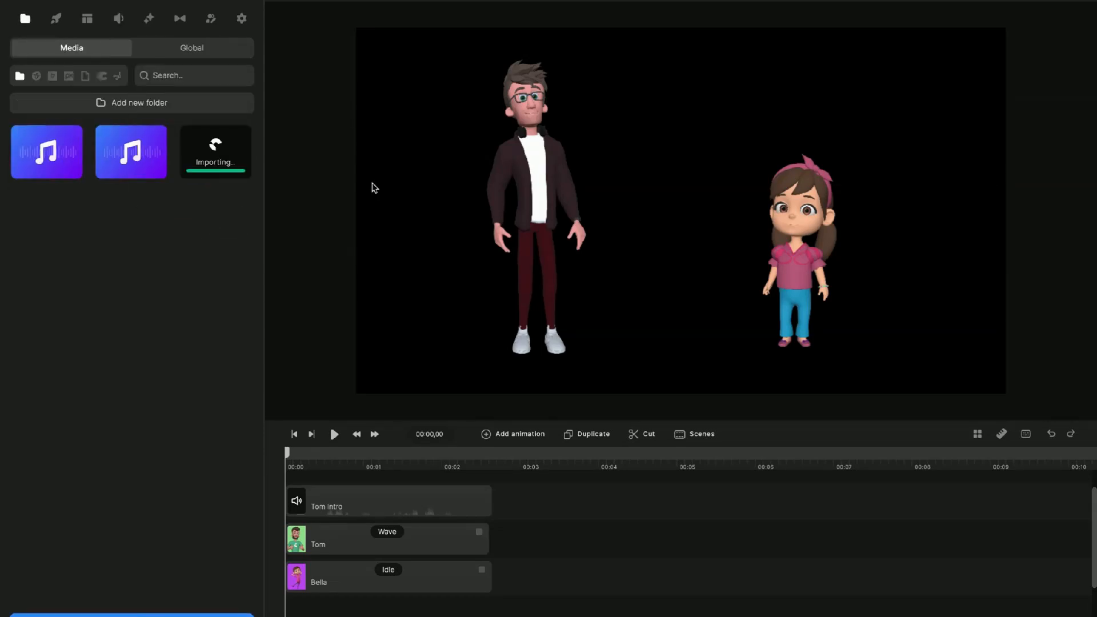
drag(215, 150, 316, 474)
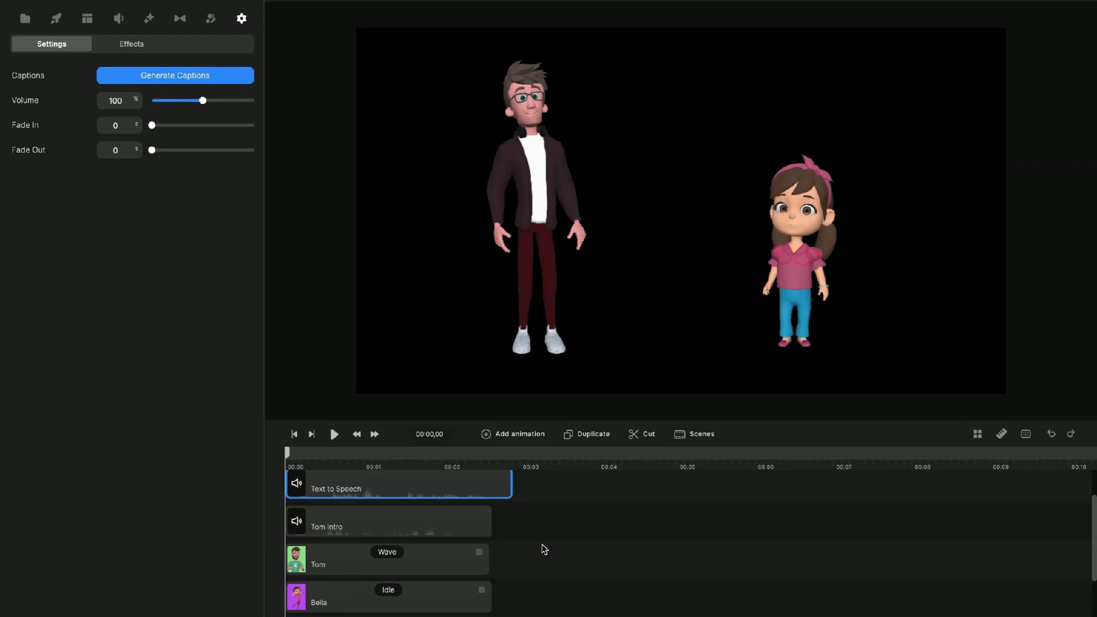
right_click(464, 498)
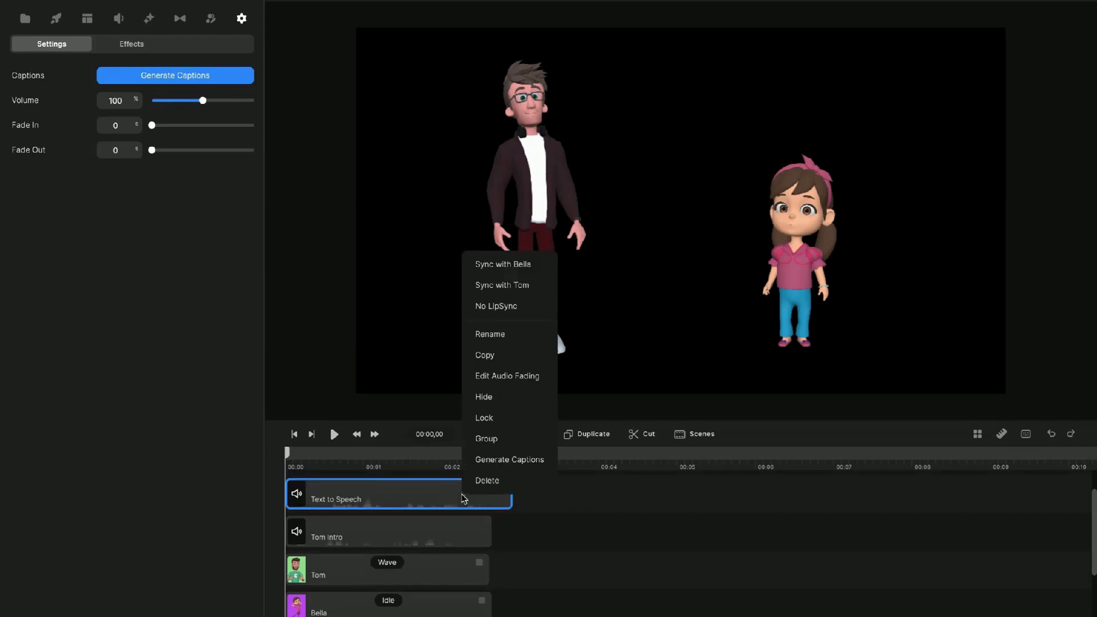
click(498, 265)
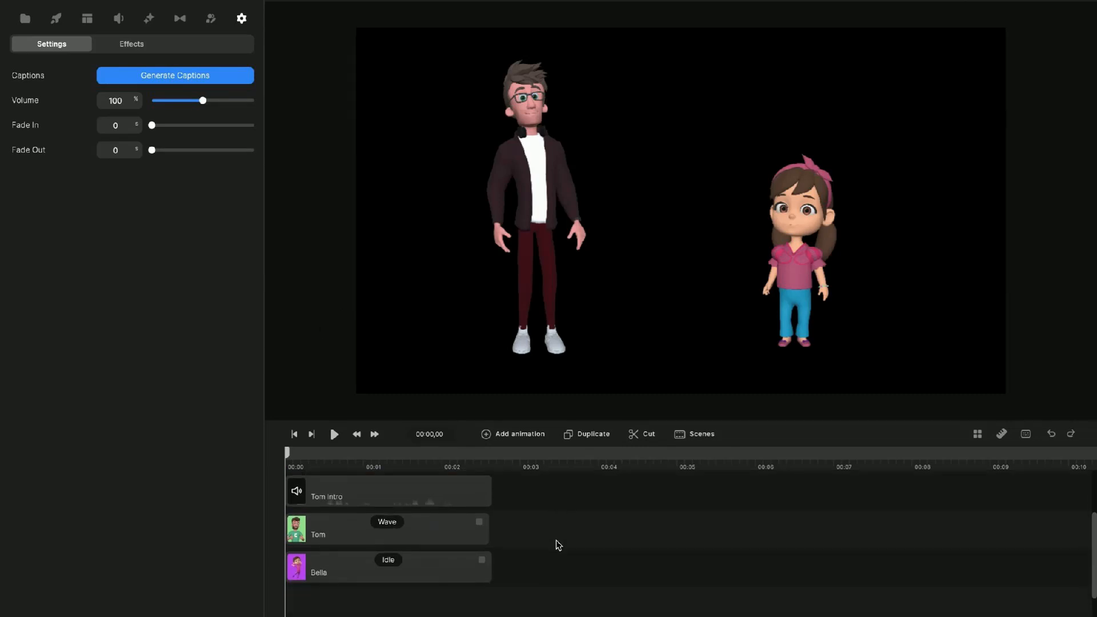
- Change Bella's action from Idle to Hi Five and extend Tom's clip to the end of the Text to Speech clip
click(389, 560)
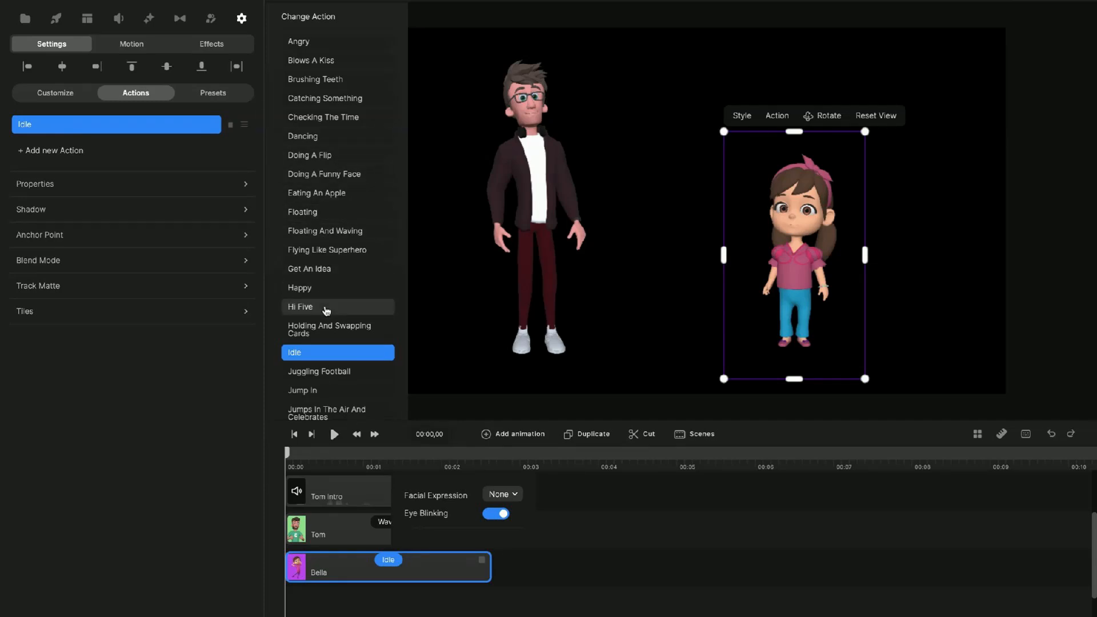
click(325, 309)
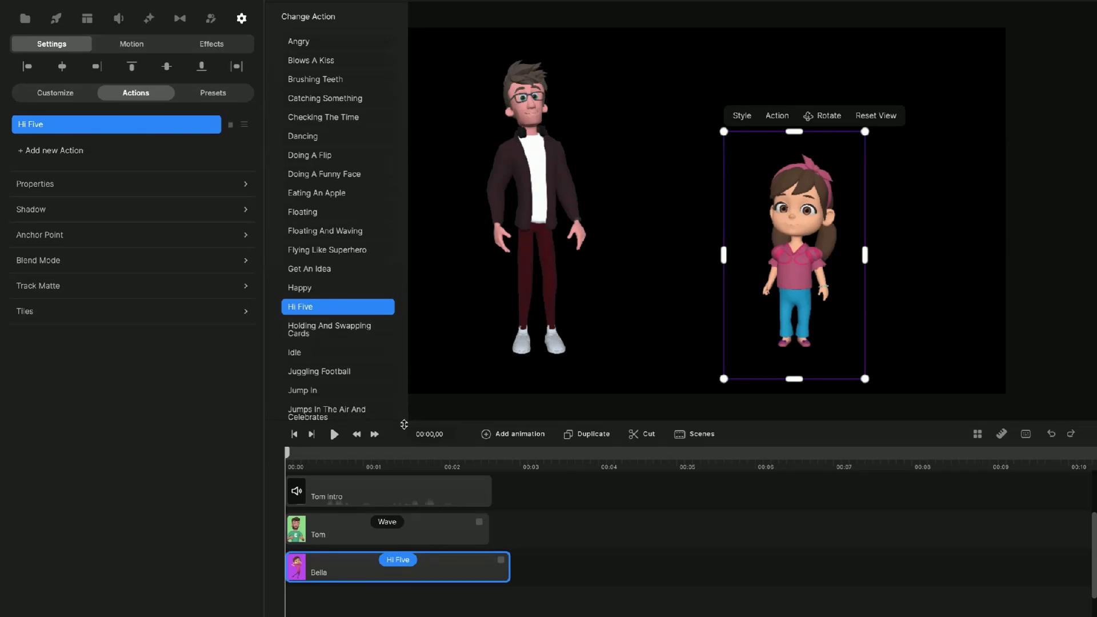
scroll(458, 531, up, 1)
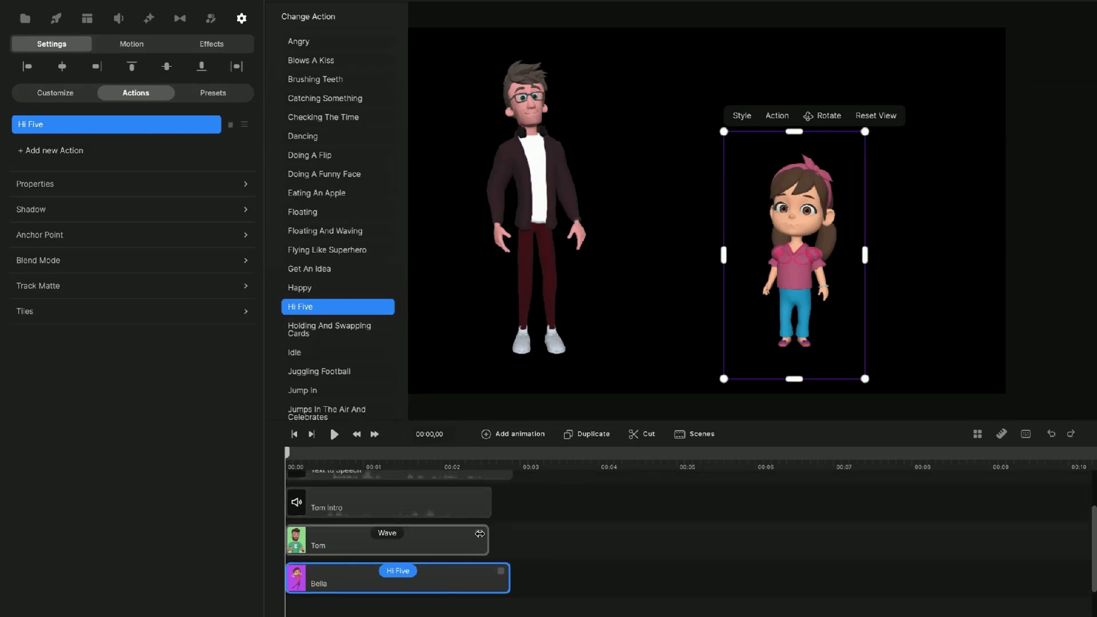
drag(480, 533, 502, 534)
scroll(371, 503, up, 2)
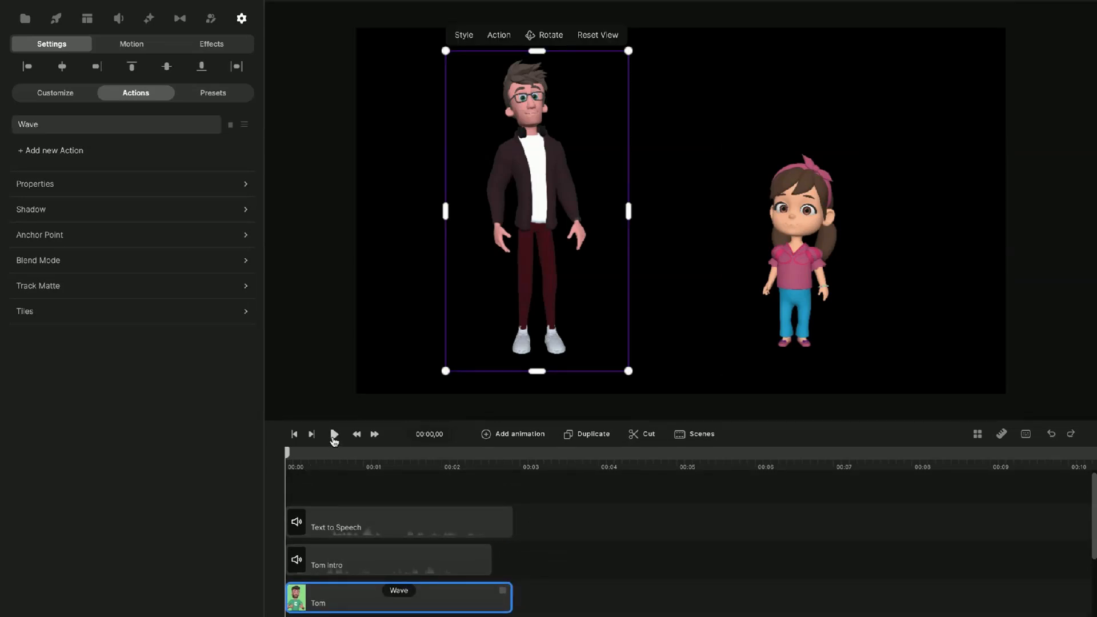
- Play the scene through to check both characters, and return the playhead to 00:00
key(space)
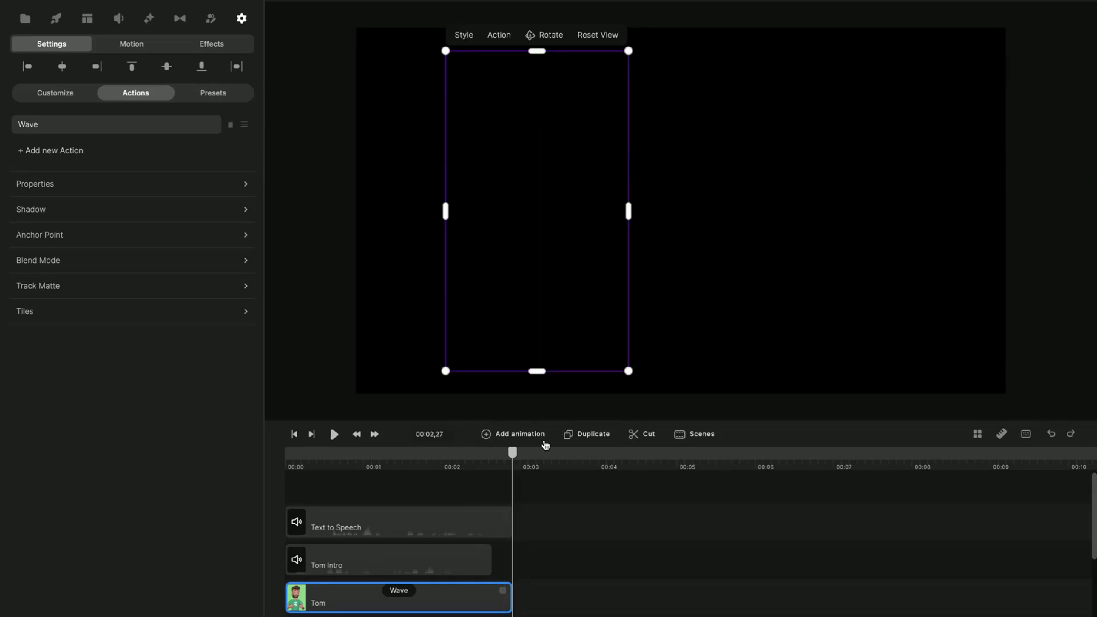
drag(512, 453, 283, 464)
scroll(435, 508, down, 1)
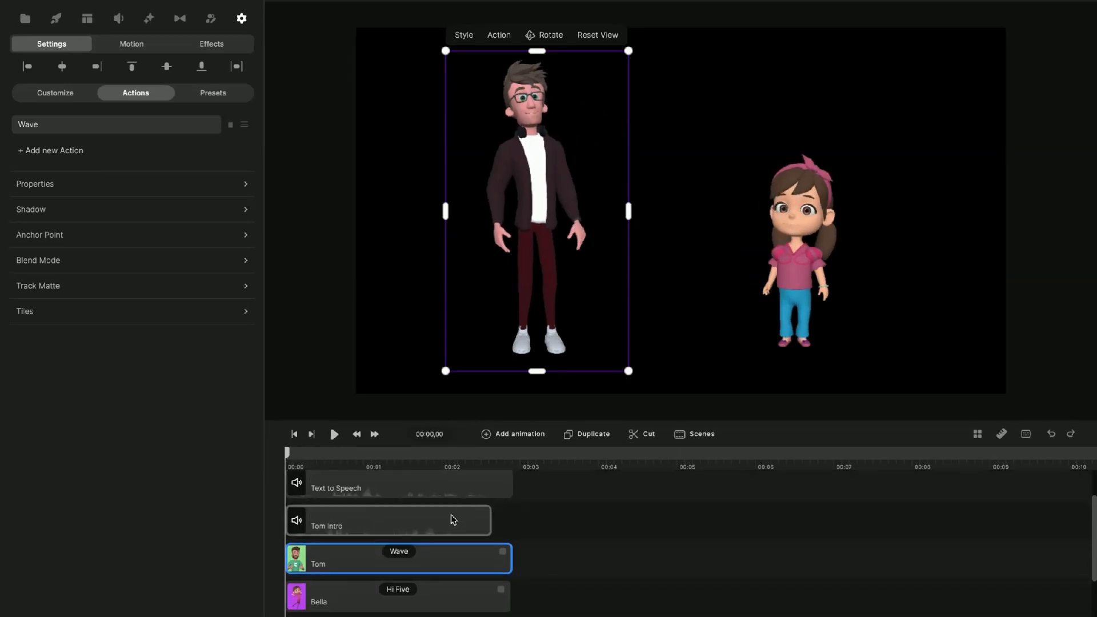
- Shift Bella's clip and the Text to Speech audio so that both start where Tom's clip ends
click(475, 596)
drag(474, 596, 661, 591)
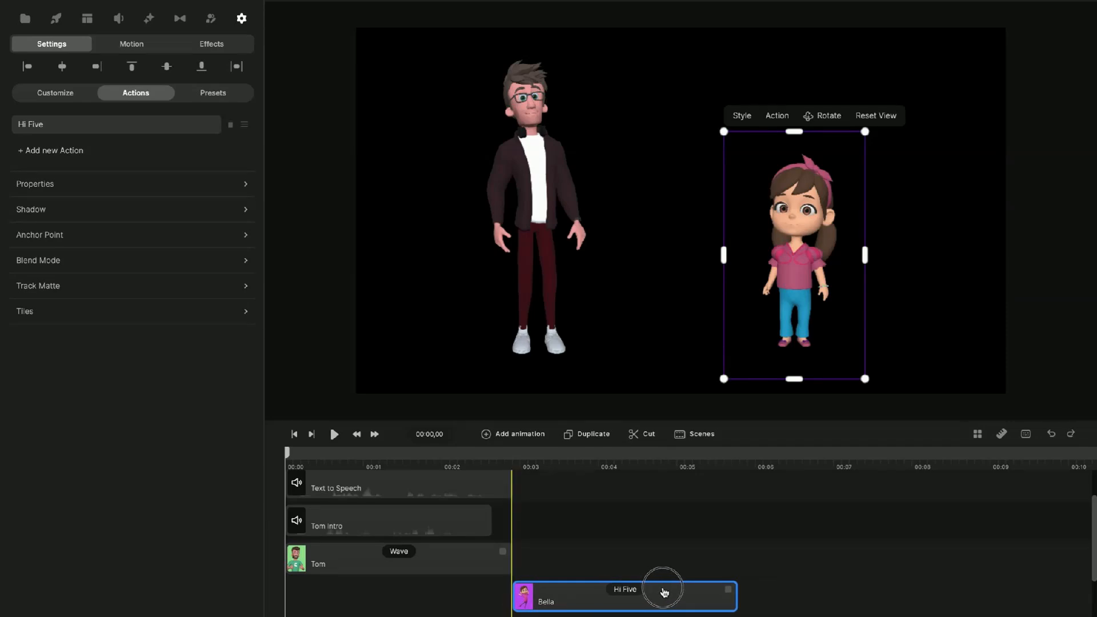
drag(440, 485, 671, 508)
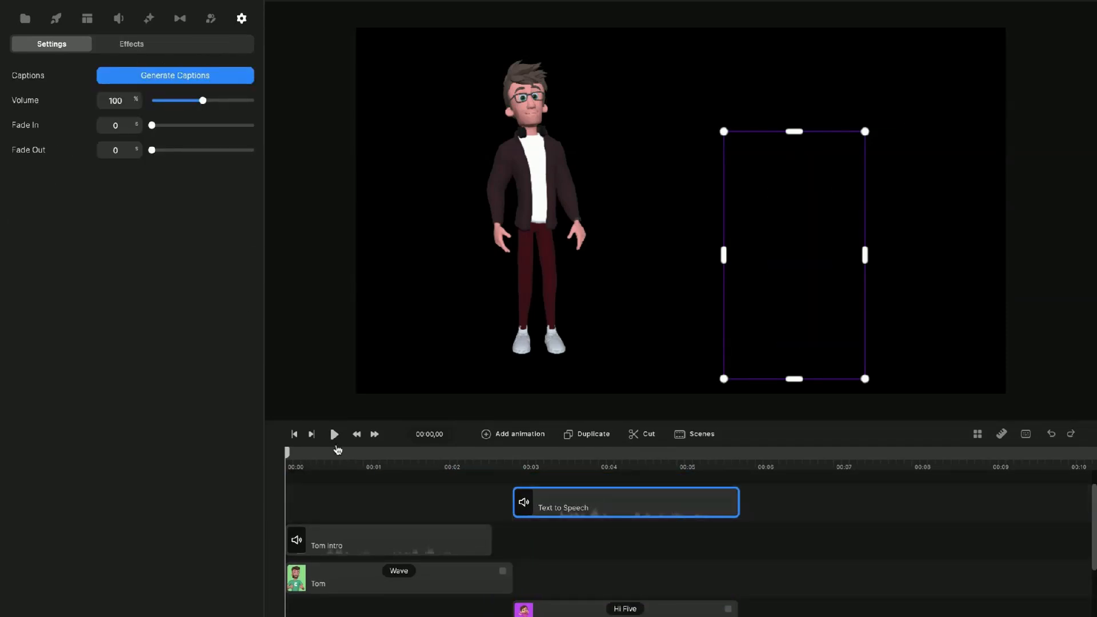
- Move Bella's clip back to 00:00 and extend it to about the end of the Text to Speech clip
drag(563, 614, 347, 536)
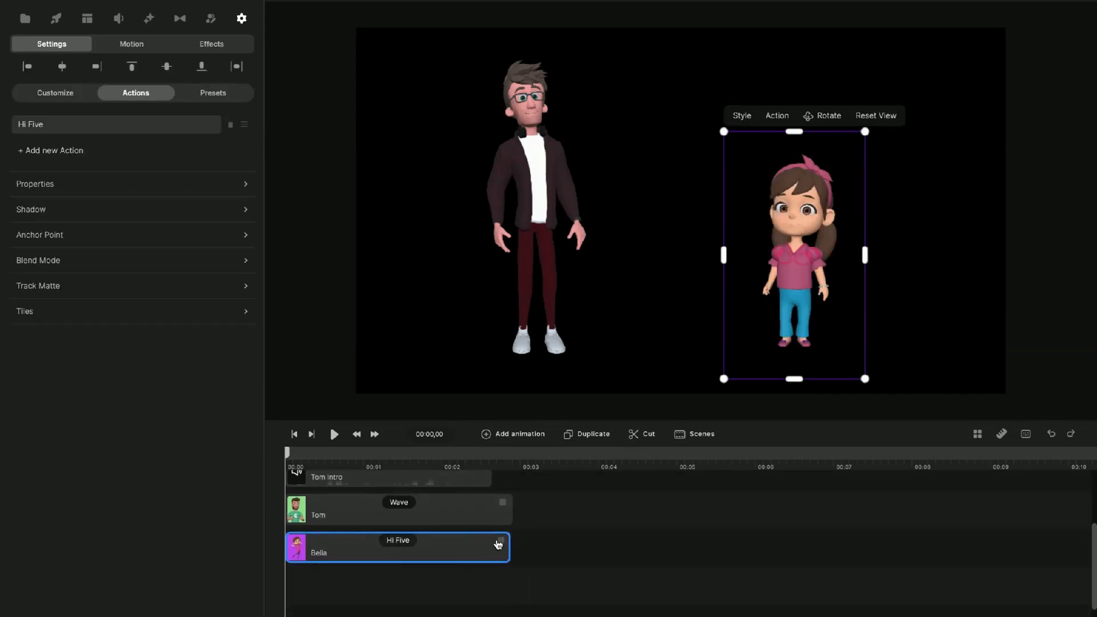
drag(501, 538, 683, 546)
drag(692, 598, 729, 596)
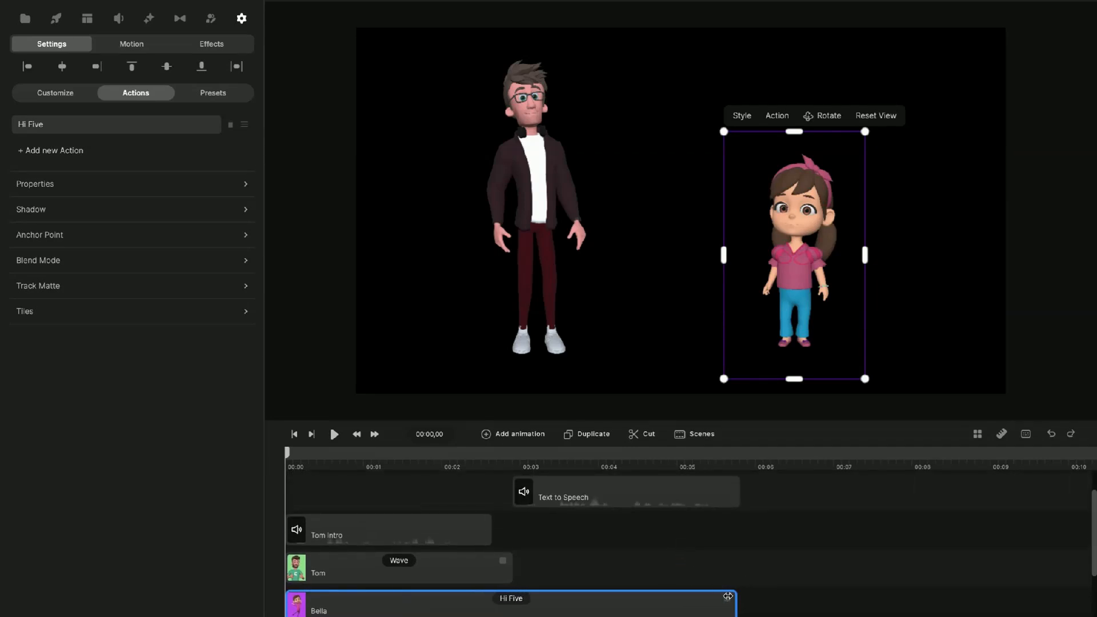
- Replace Bella's Hi Five action with Jump In
click(509, 604)
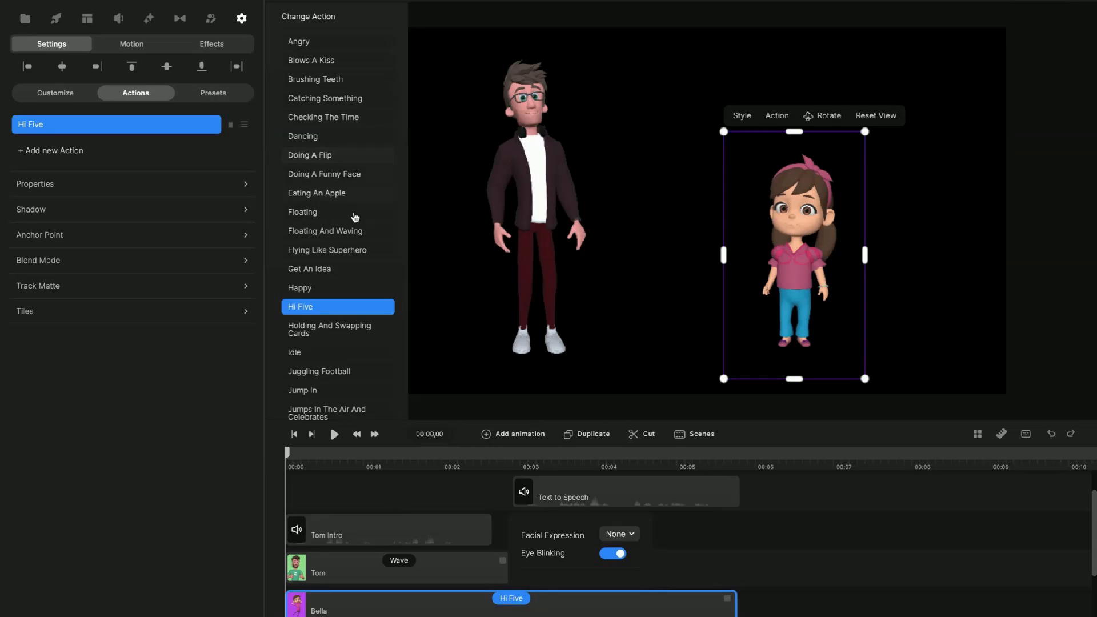
scroll(352, 223, down, 8)
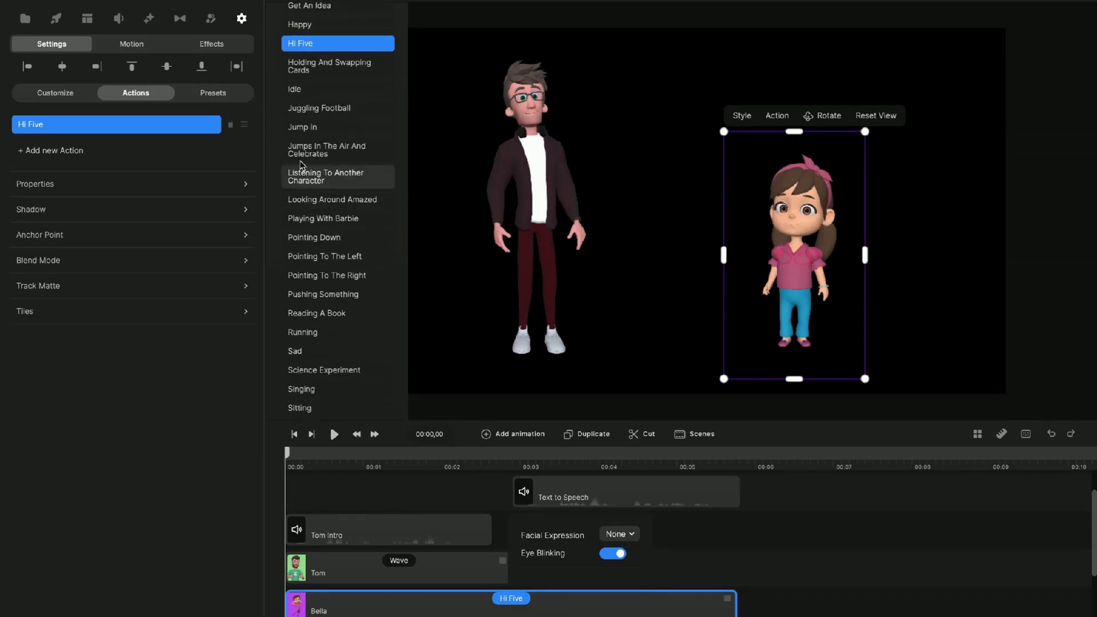
click(315, 130)
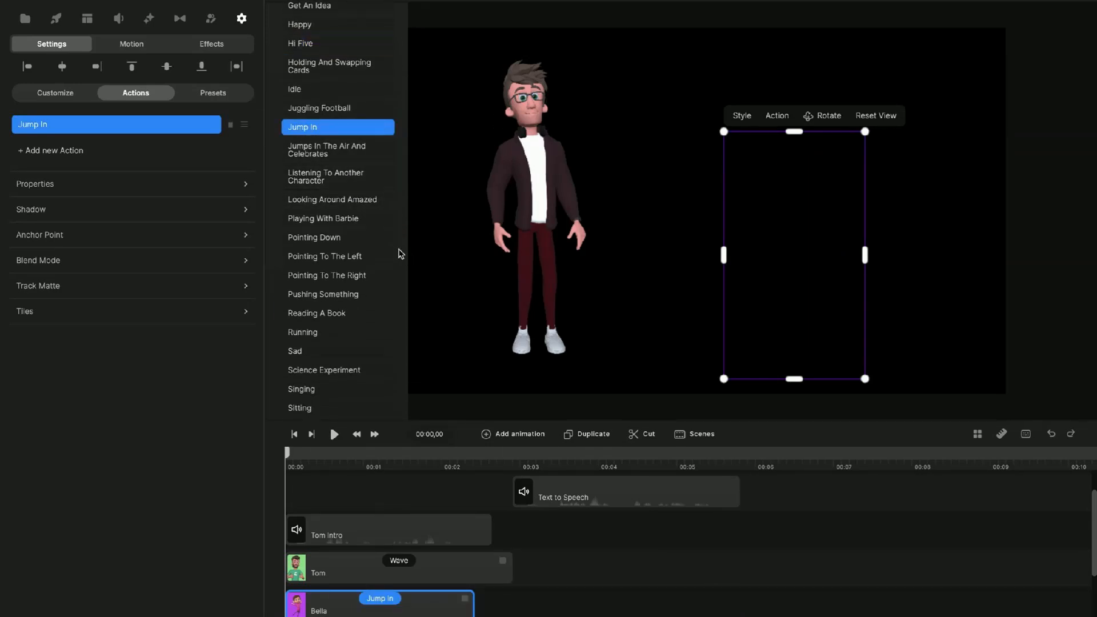
- Add Playing With Barbie as Bella's second action, shortening Jump In to end near 00:01 and the new action to end at about 3.5 seconds
click(62, 151)
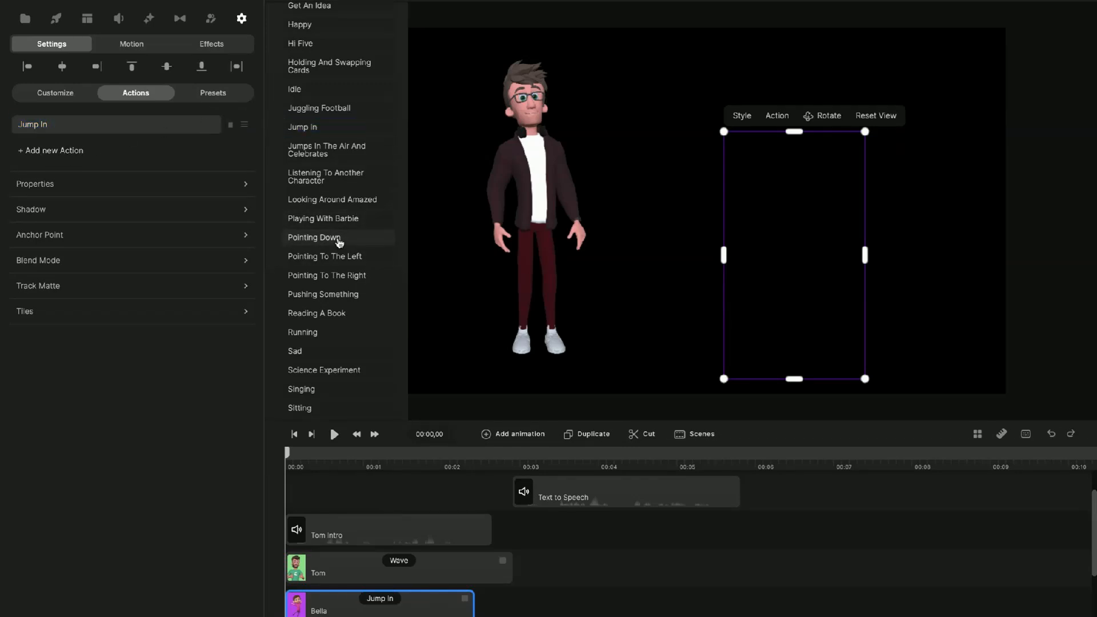
click(323, 220)
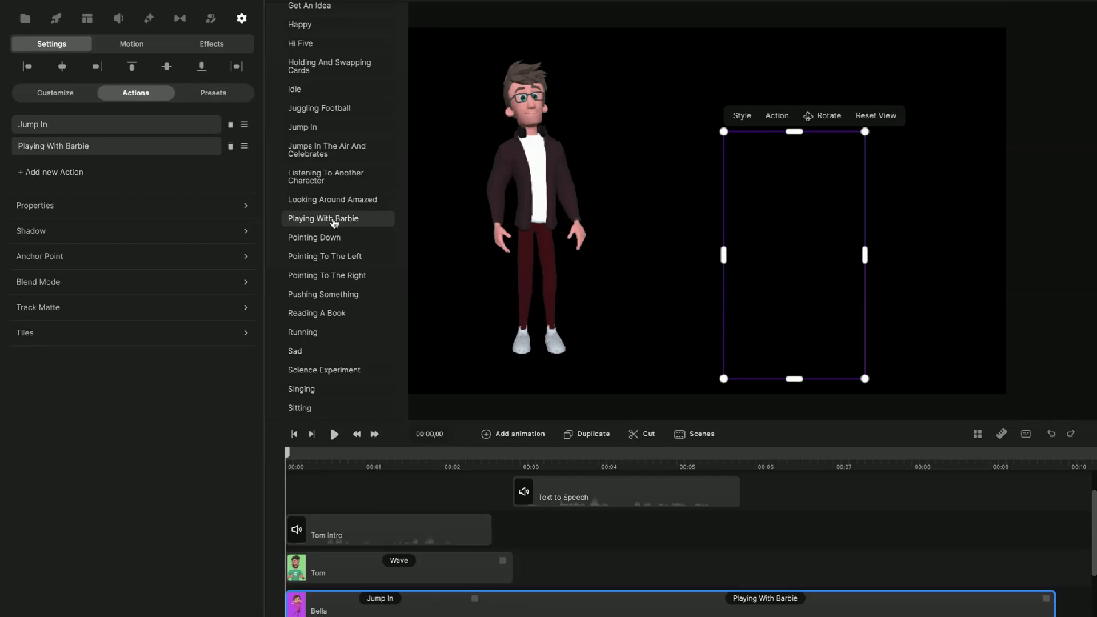
drag(476, 594, 377, 598)
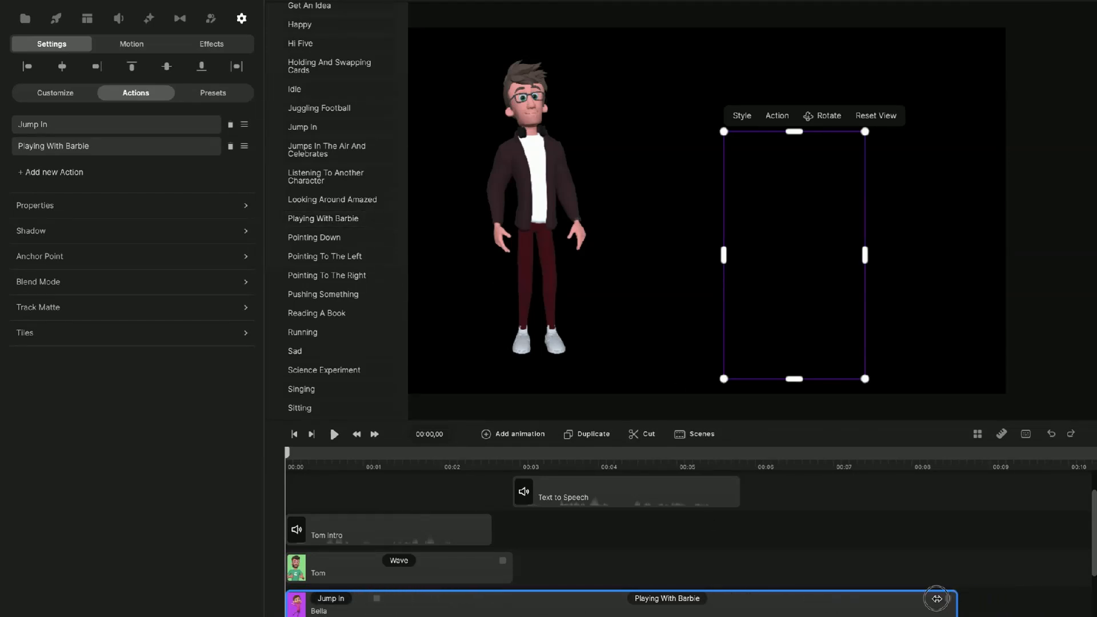
drag(940, 598, 540, 603)
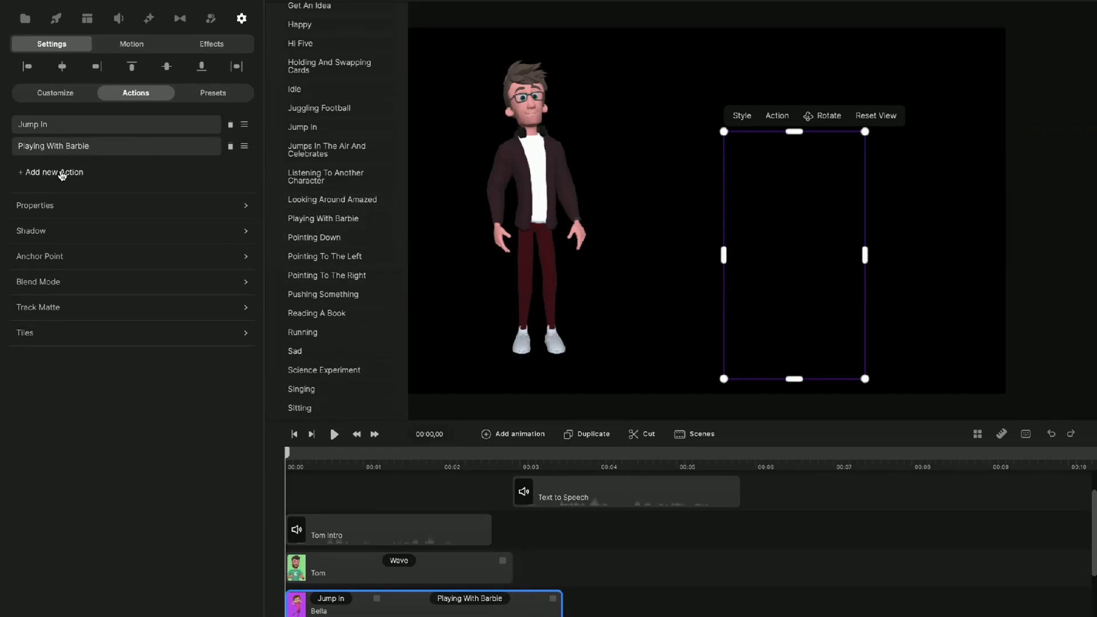
- Add Skipping as Bella's third action and shorten it to end with the Text to Speech clip
scroll(345, 290, down, 3)
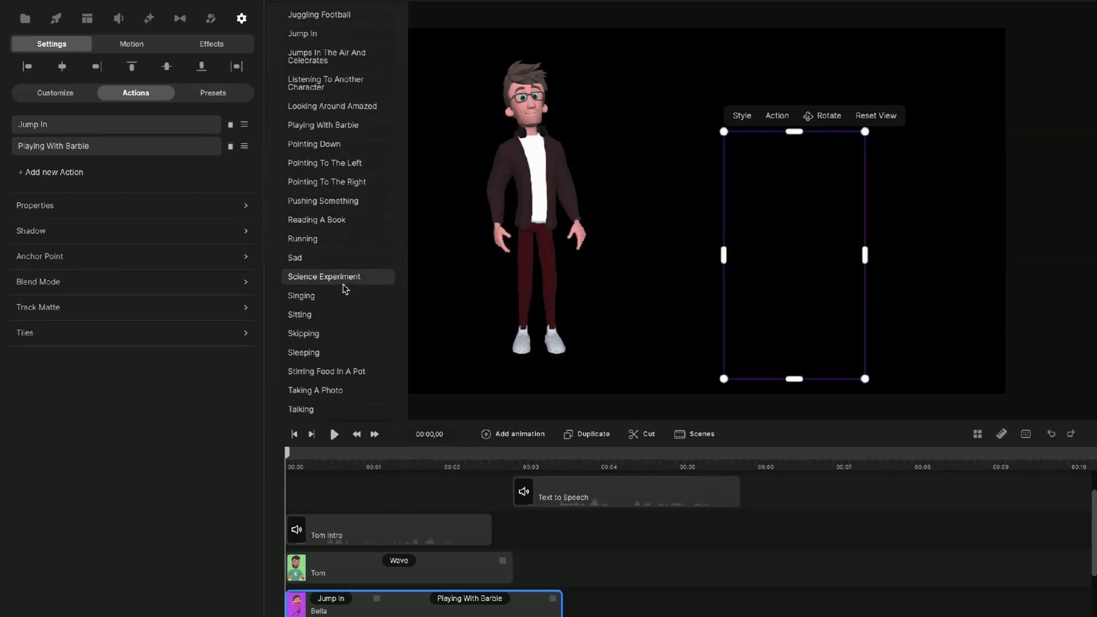
scroll(345, 289, down, 3)
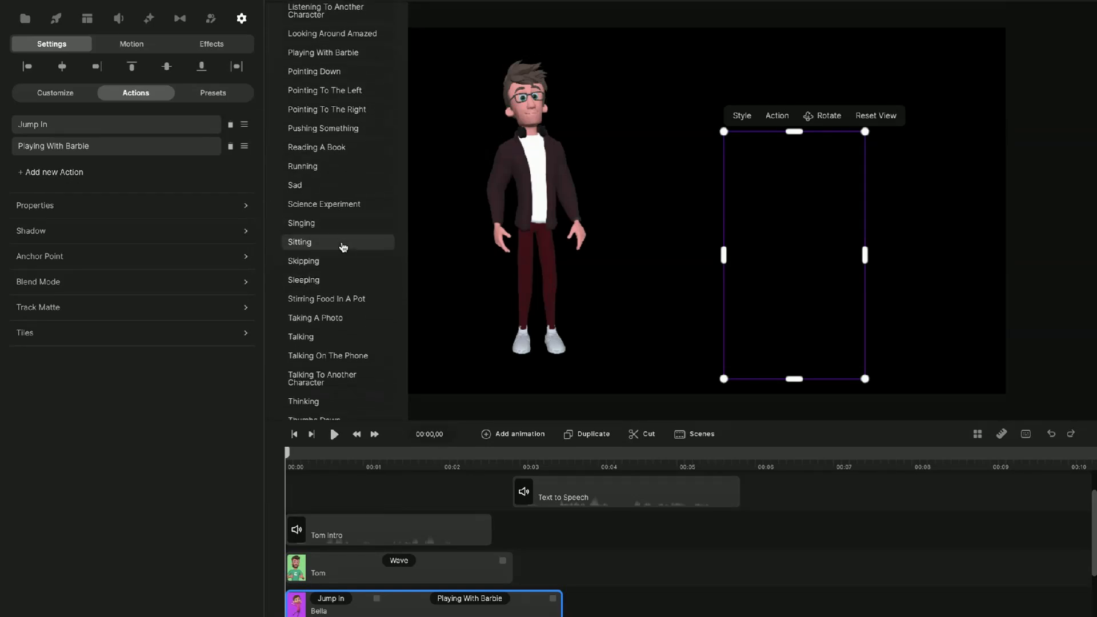
scroll(343, 245, down, 1)
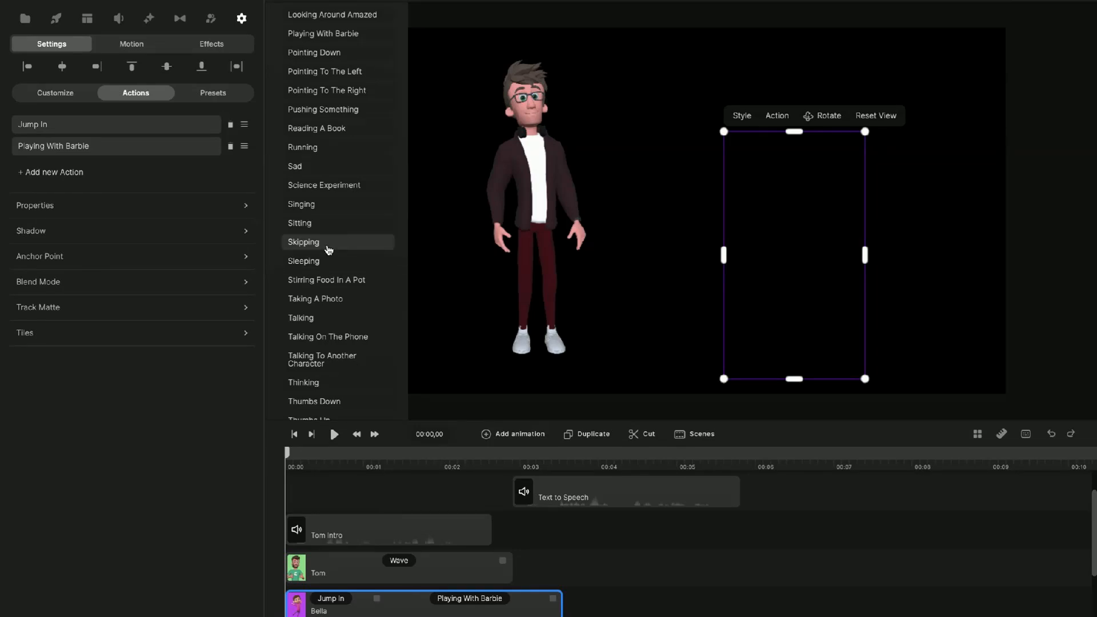
click(334, 248)
drag(852, 599, 729, 595)
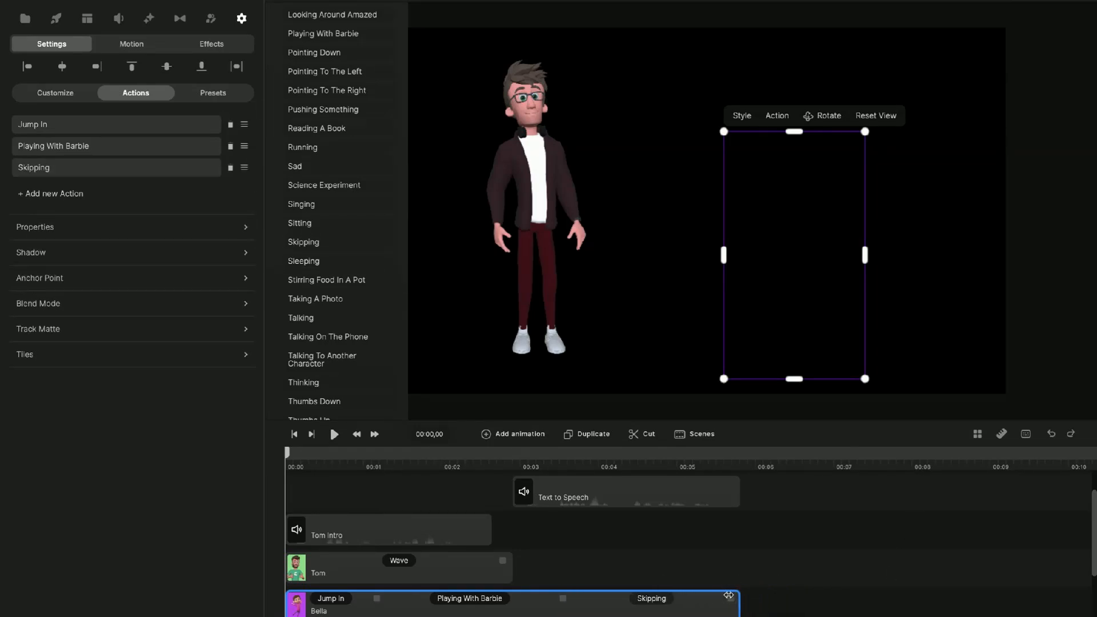
- Shorten Tom's Wave to about the end of the Tom Intro audio, then add a Dancing action ending with Bella's clip
mouse_move(503, 563)
mouse_down()
mouse_move(632, 566)
mouse_move(489, 565)
mouse_up()
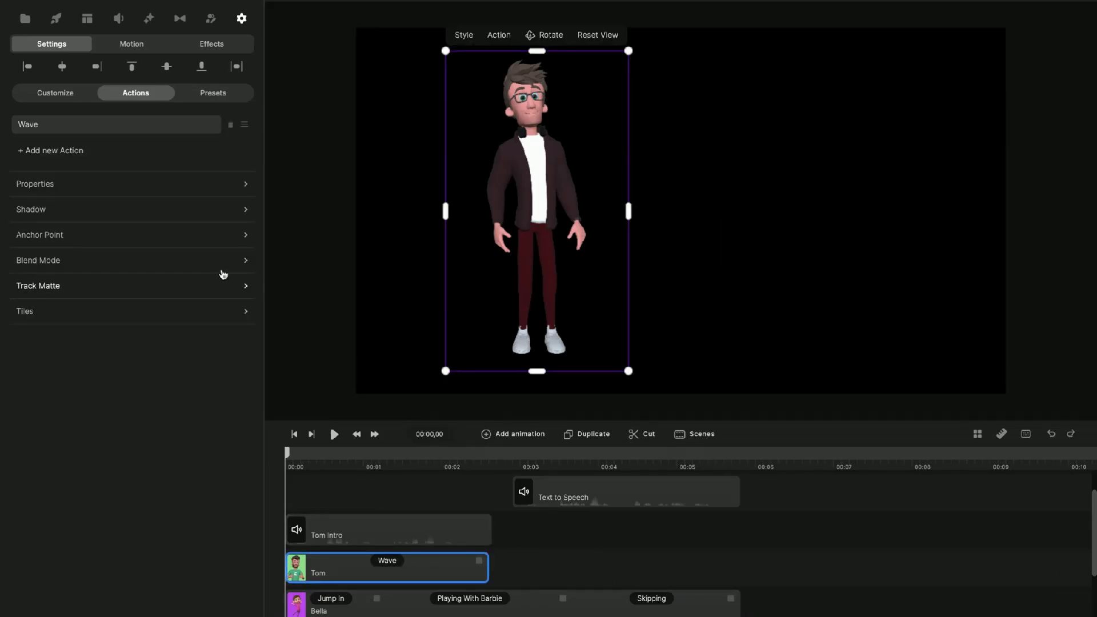
click(65, 157)
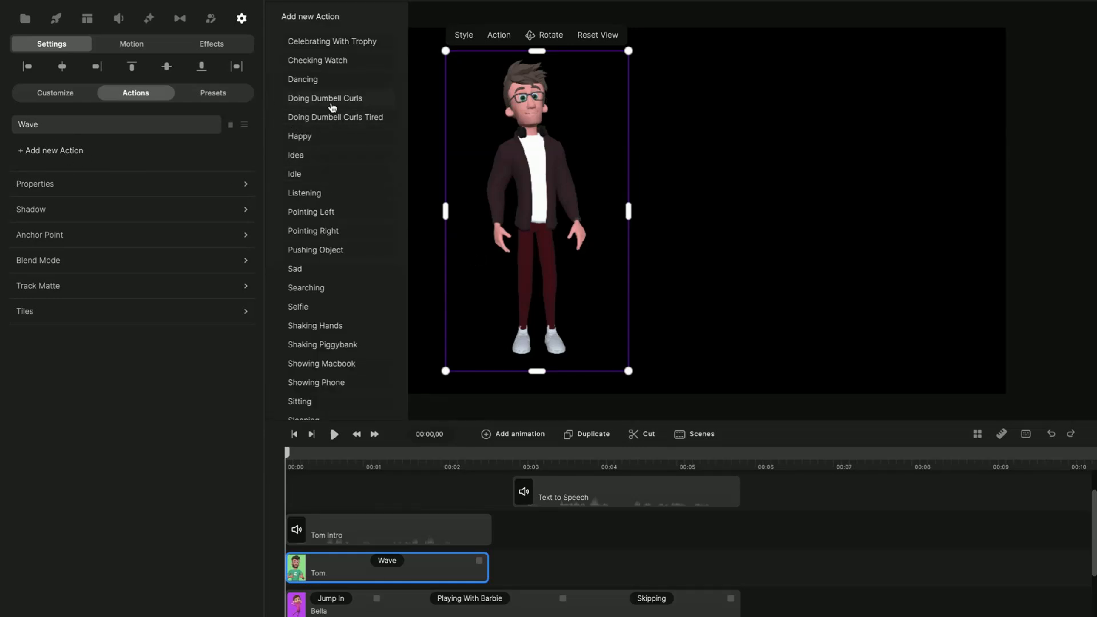
click(315, 83)
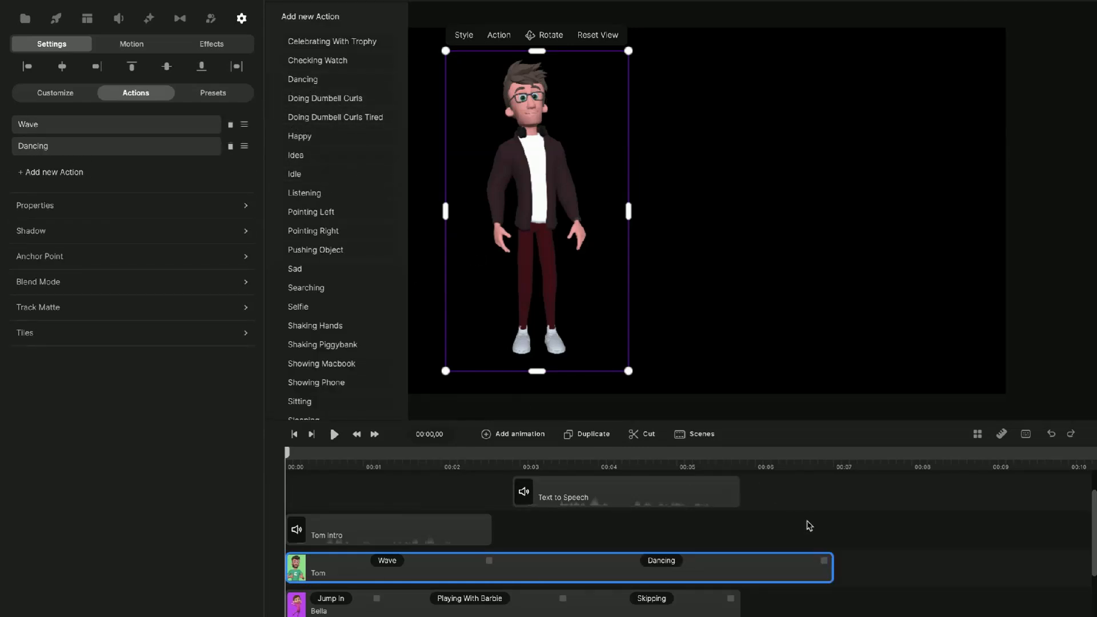
drag(826, 560, 733, 558)
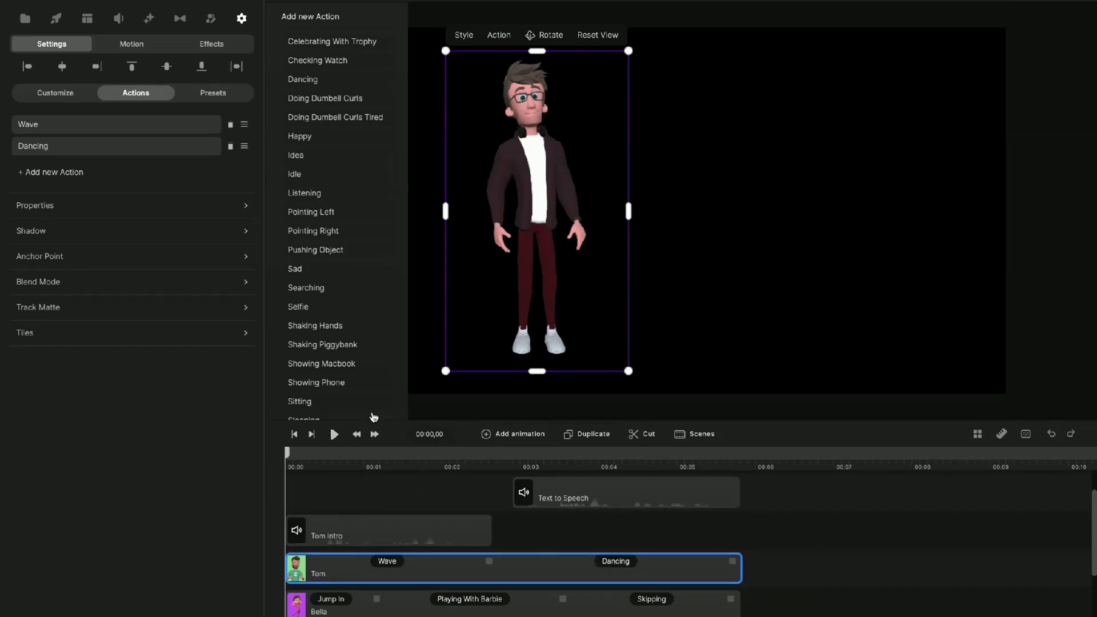
- Play the whole scene, then scrub through its first second to check Tom's wave and Bella's jump
click(335, 436)
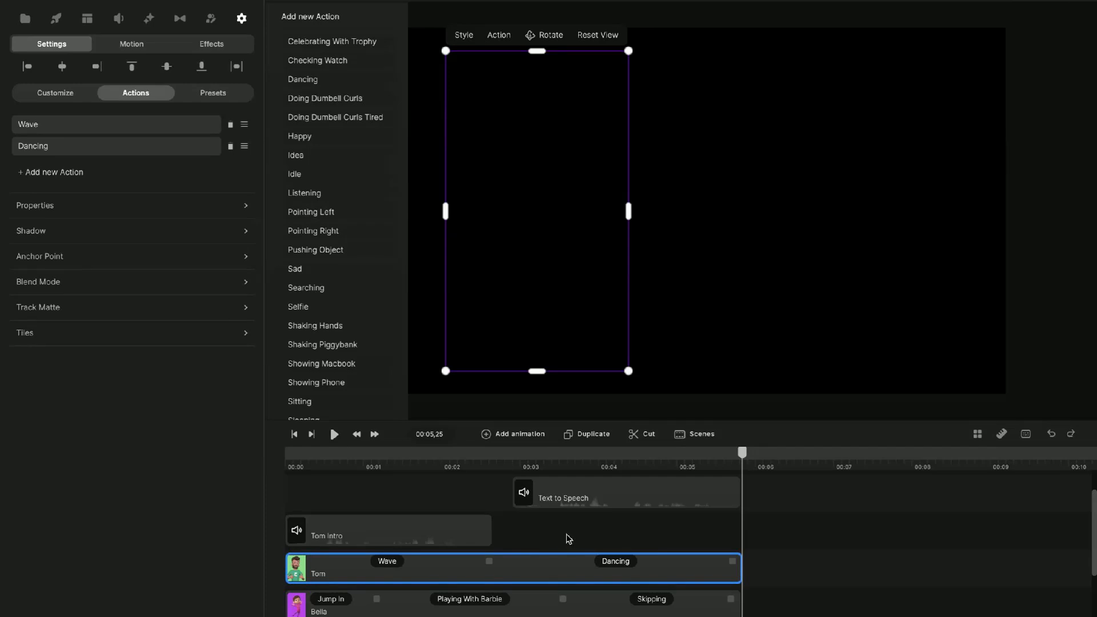
drag(742, 452, 321, 457)
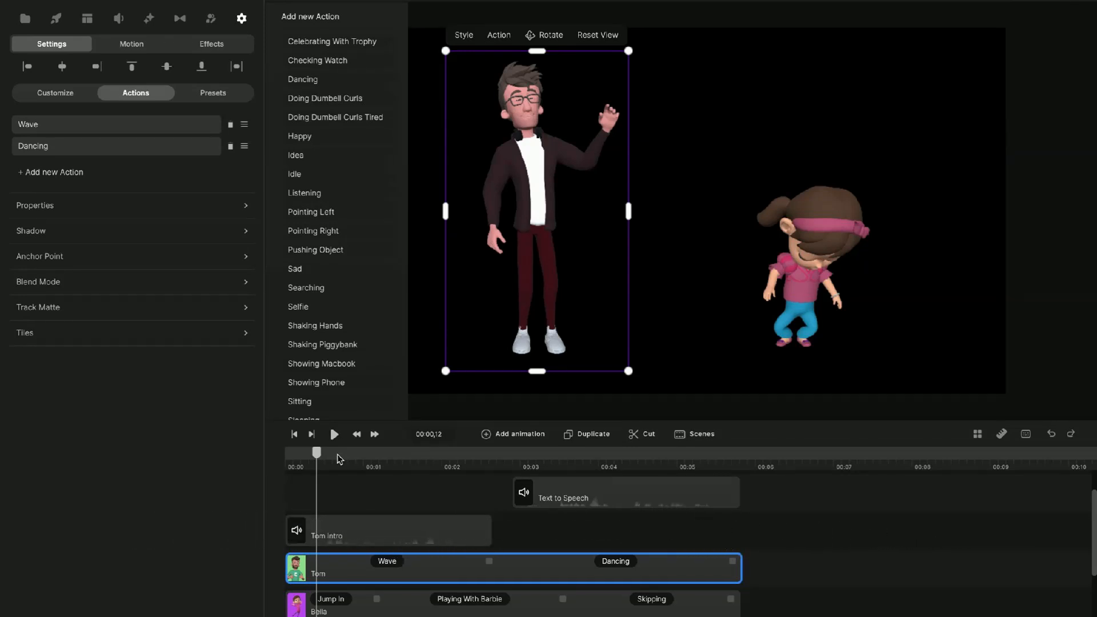
drag(318, 454, 362, 454)
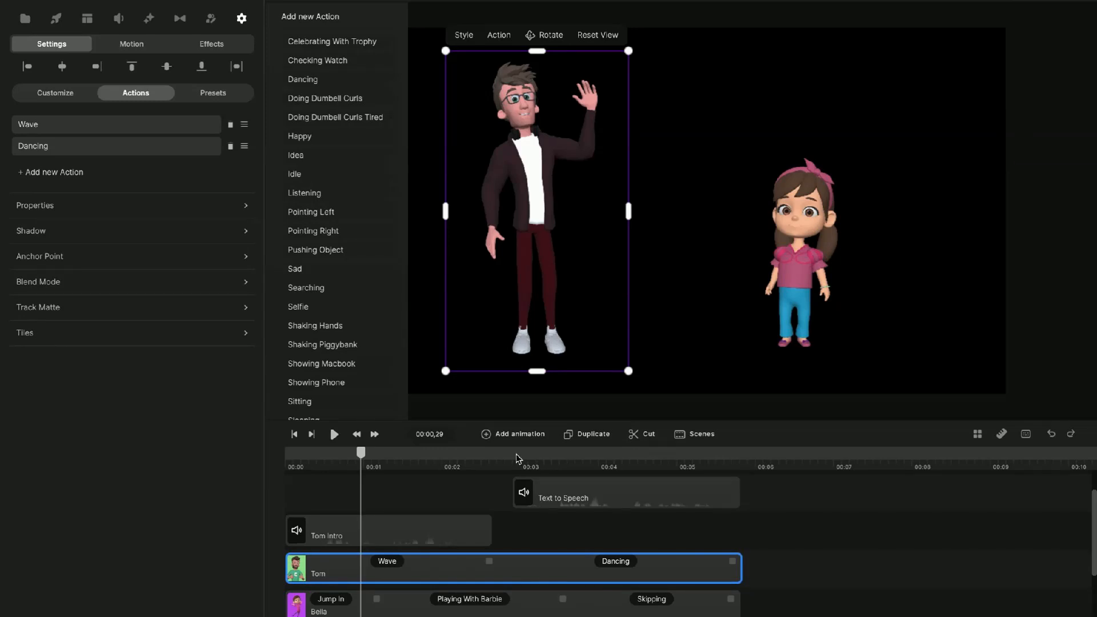
- Raise the volume of the Tom Intro audio clip slightly
scroll(445, 480, down, 2)
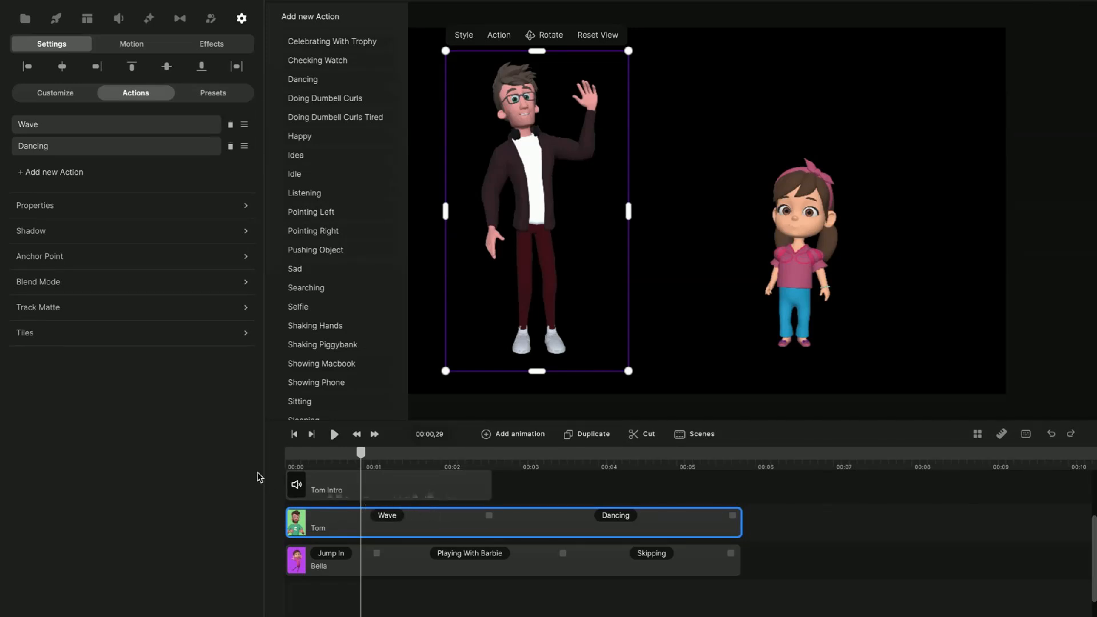
click(408, 496)
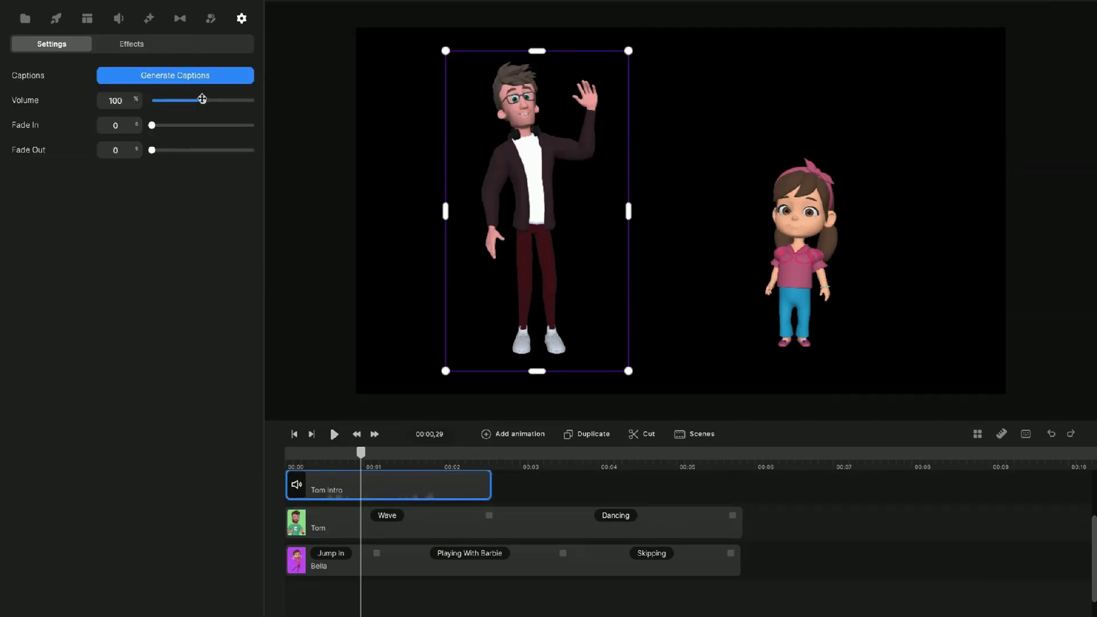
drag(204, 100, 215, 100)
- Open the Cinematic genre in the music library and try to download the 01:04 version of The Last Hero
click(118, 19)
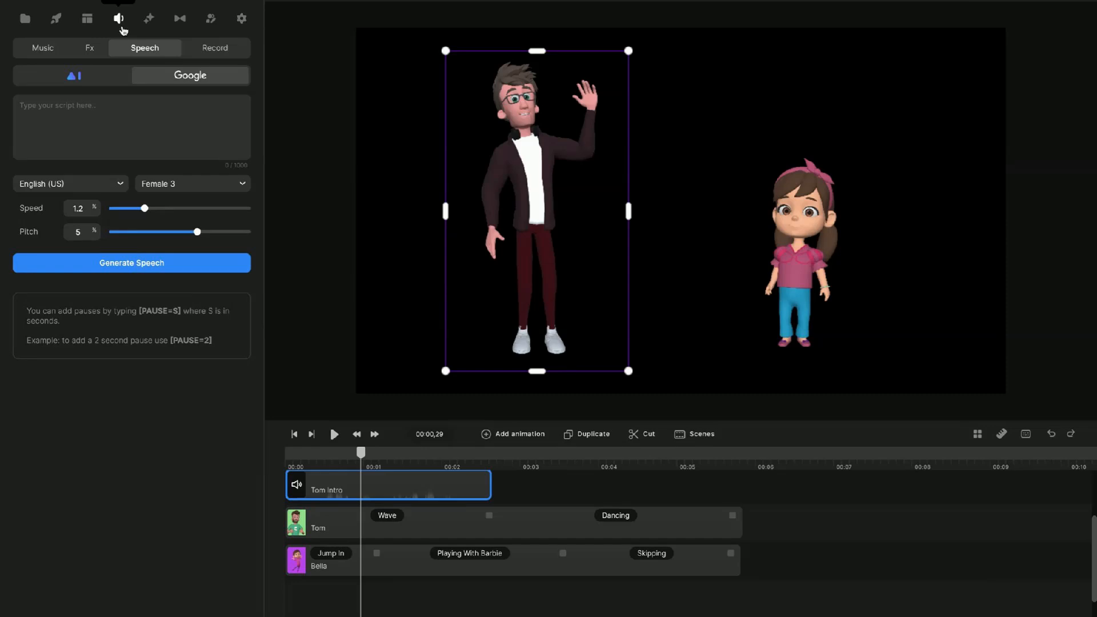
click(53, 55)
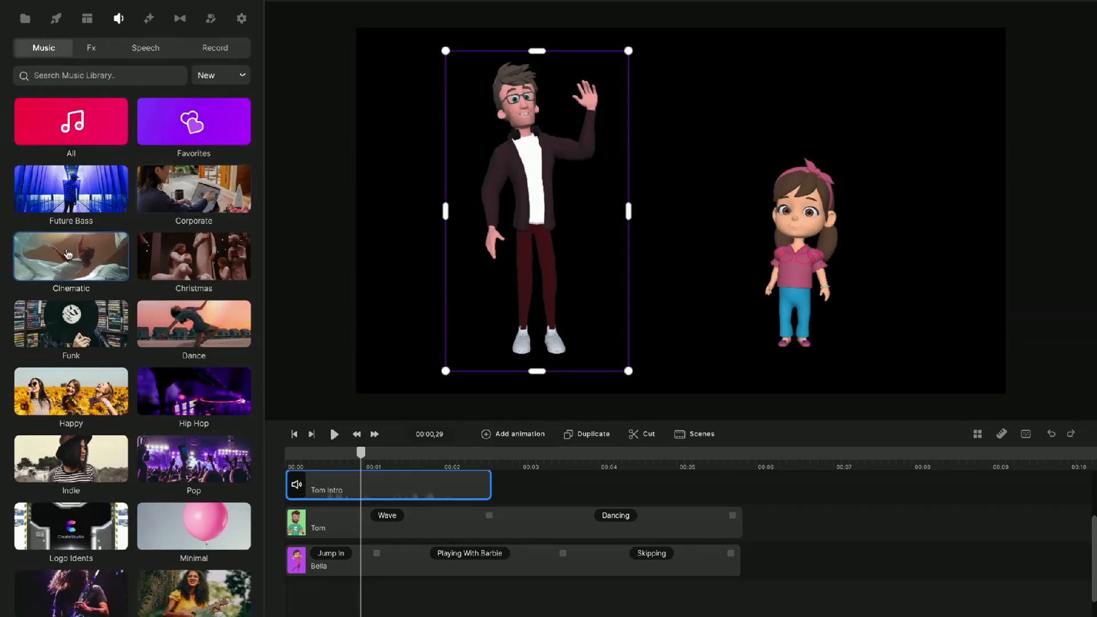
click(88, 268)
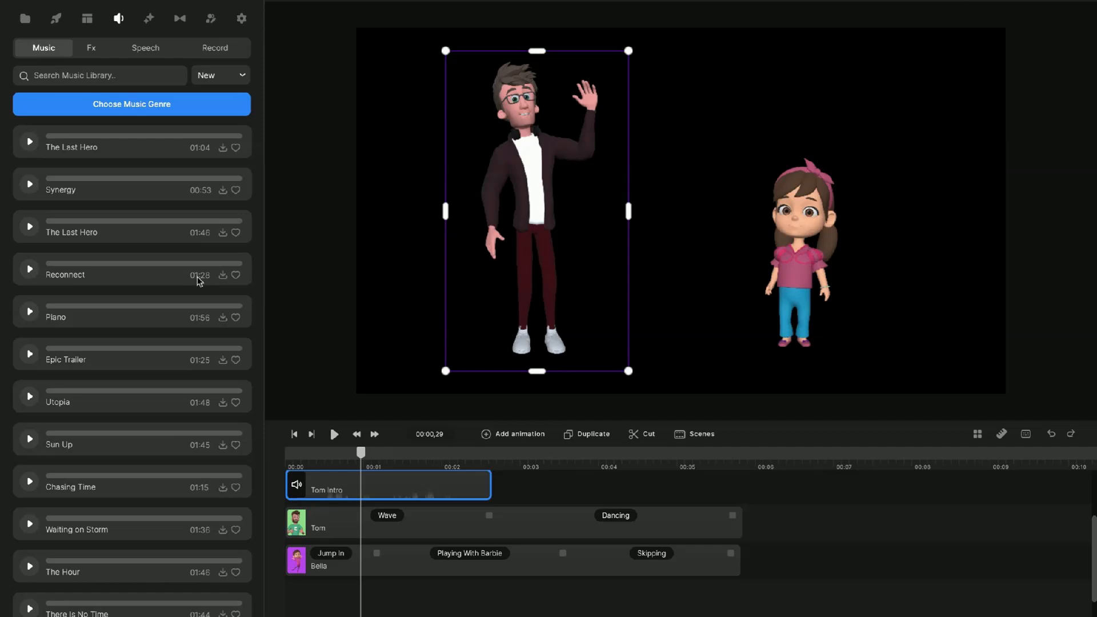
click(223, 149)
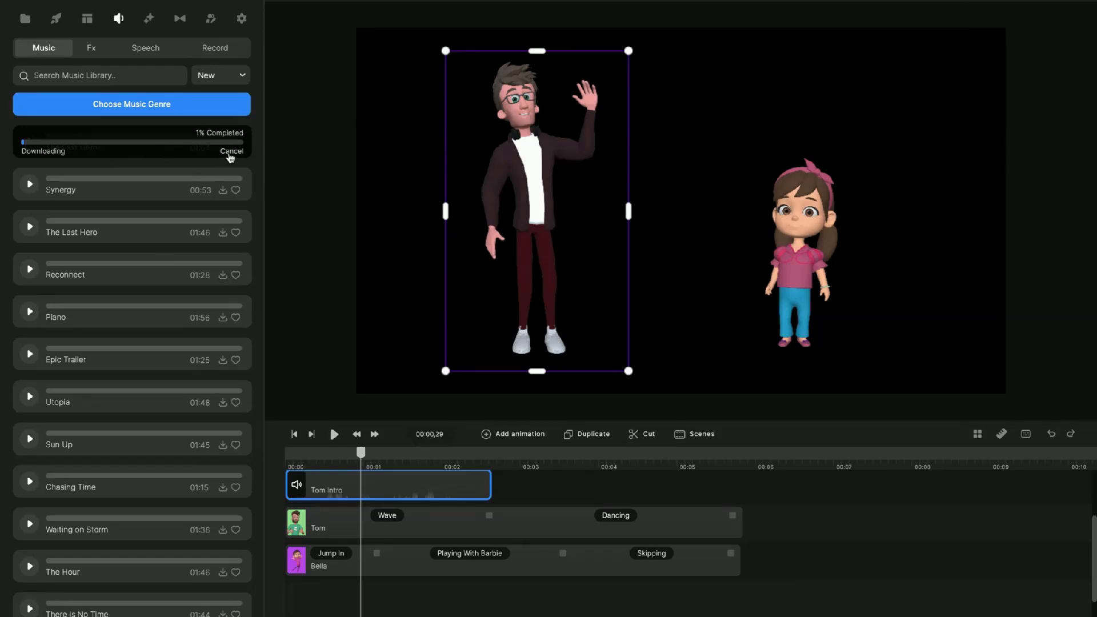
- Set the music sorting to Downloaded and add the already downloaded Squad track beneath Bella's clip, starting at 00:00
click(244, 83)
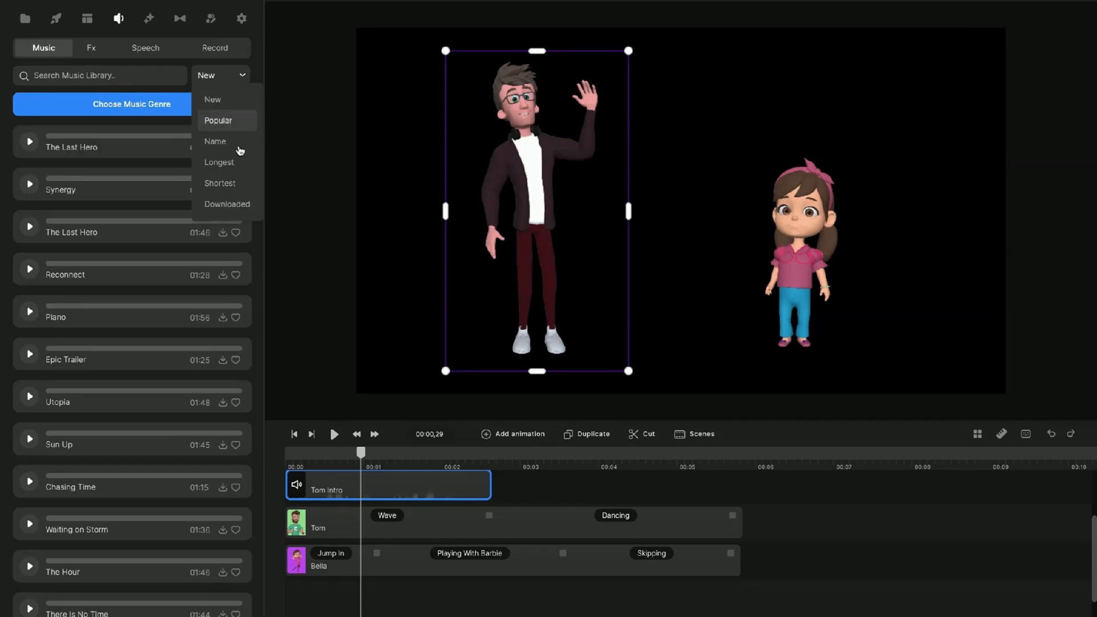
click(236, 203)
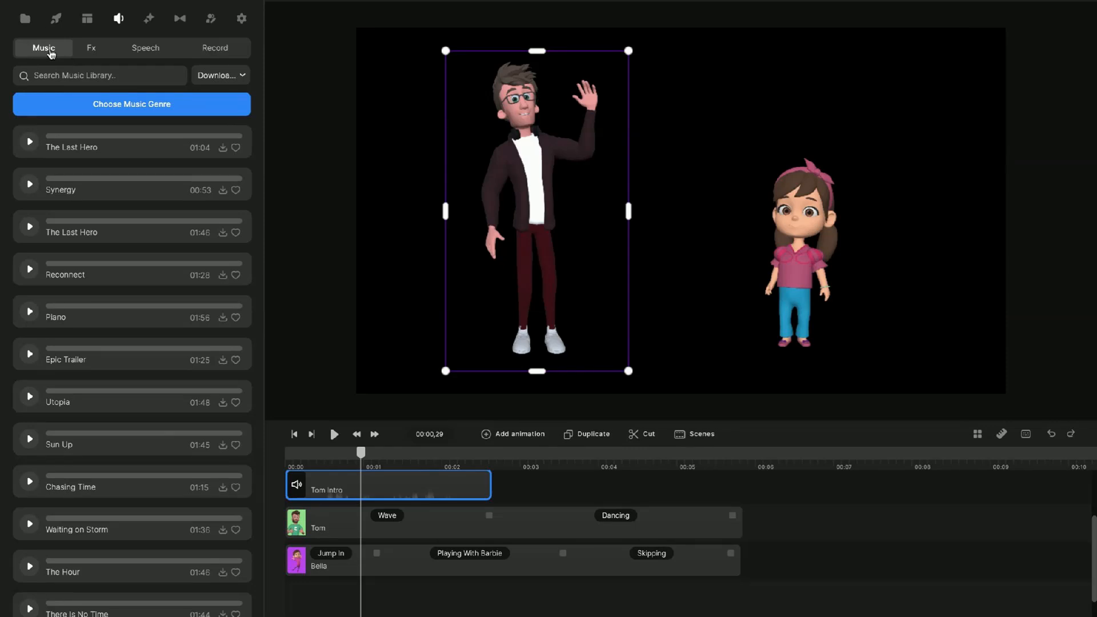
click(114, 105)
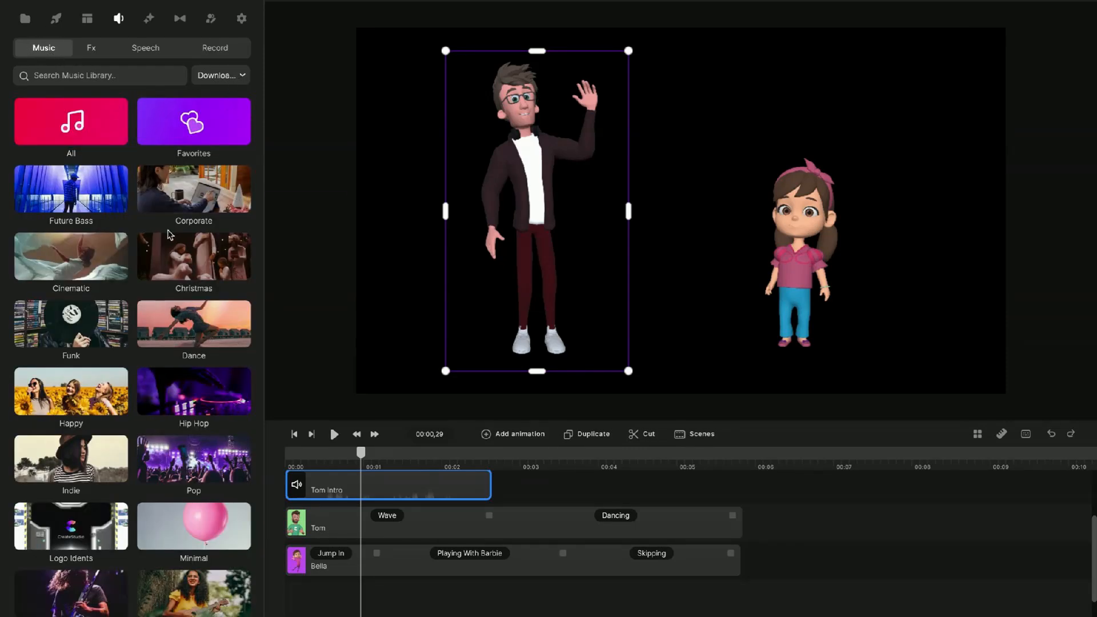
scroll(161, 445, down, 1)
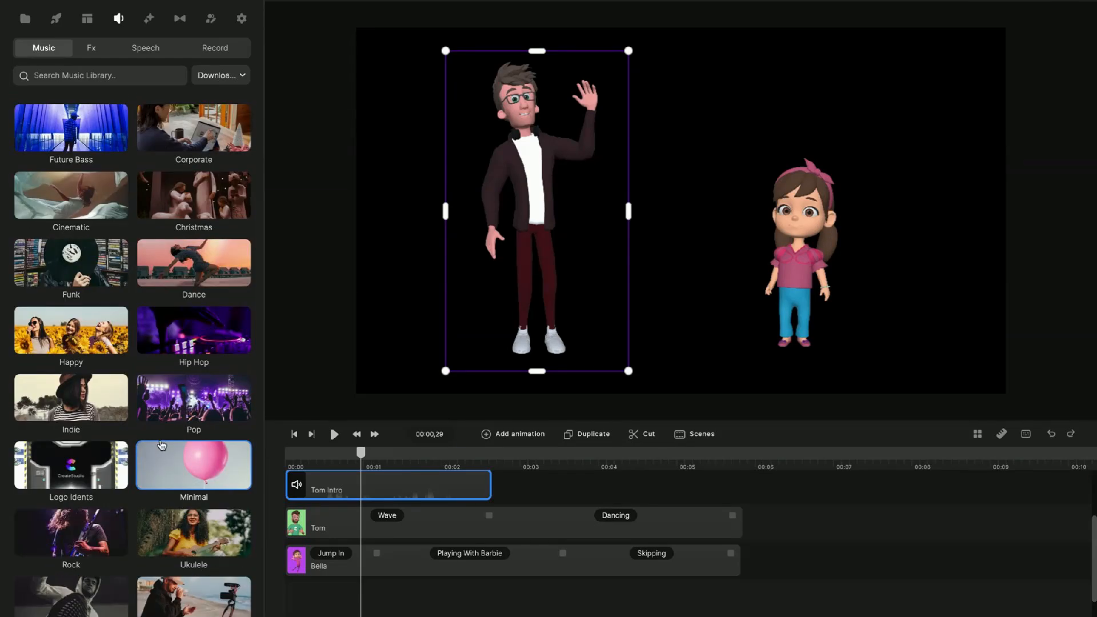
click(192, 610)
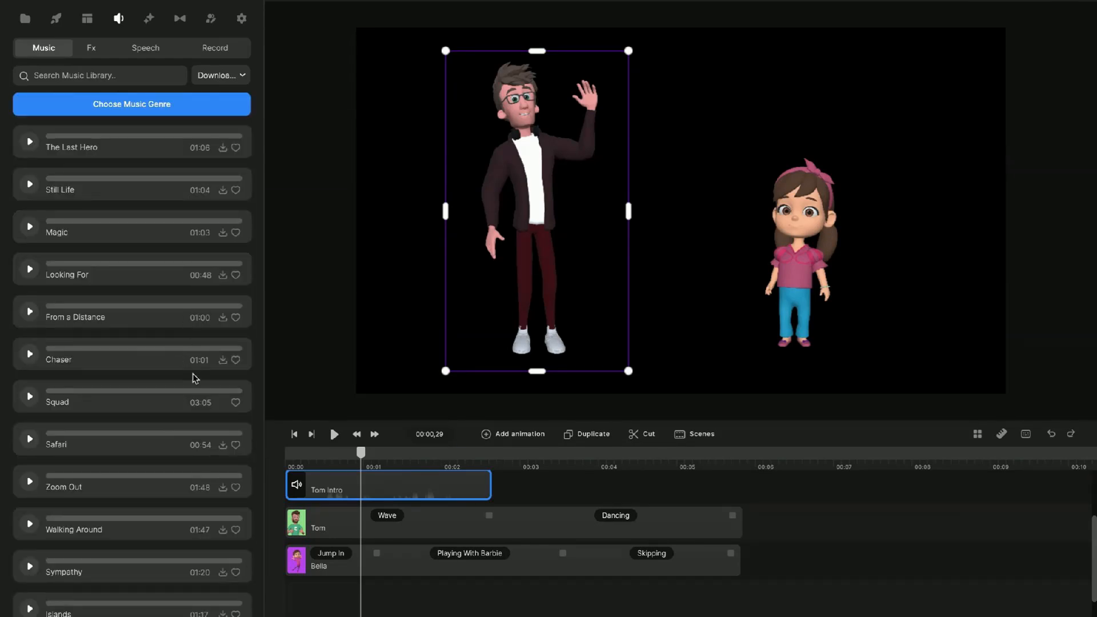
drag(113, 405, 321, 595)
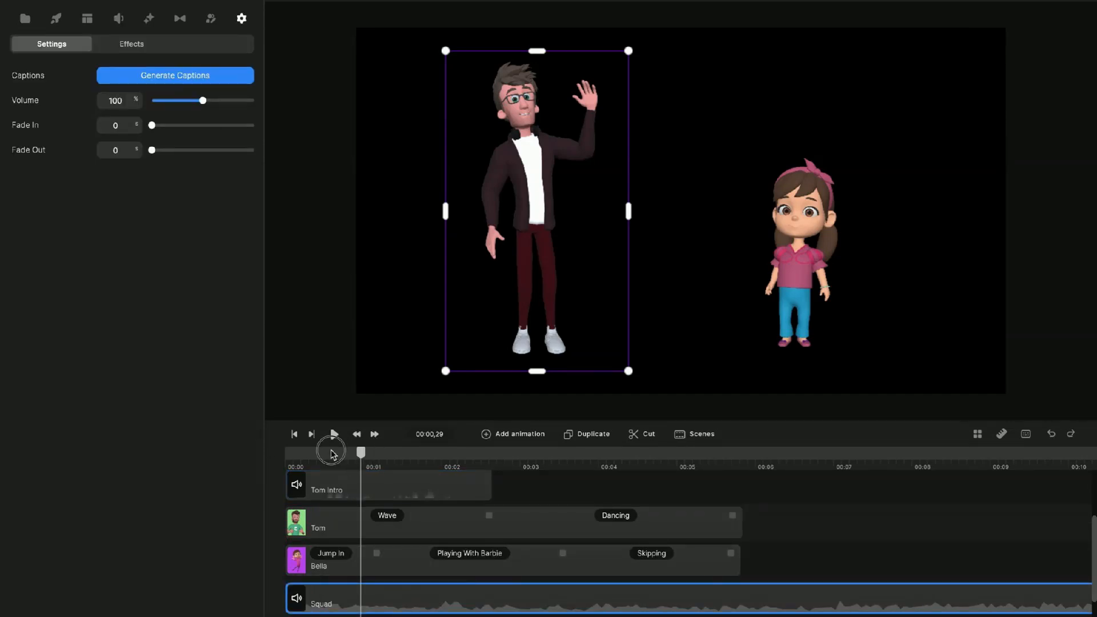
- Play the scene from the start with the Squad music and pause near the end of the characters' clips
click(289, 450)
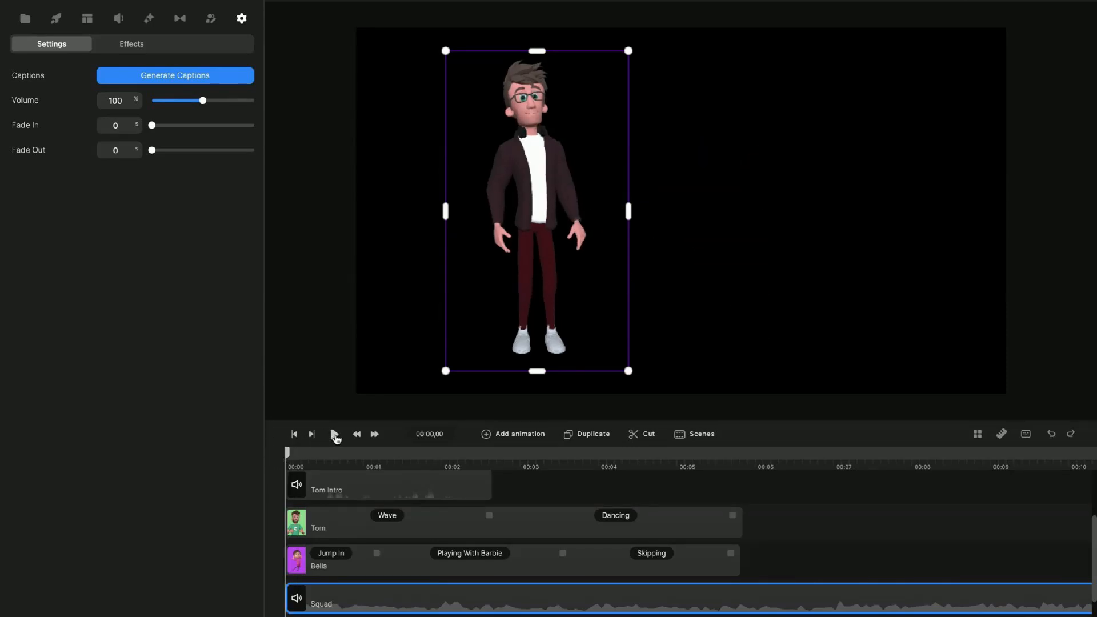
click(335, 436)
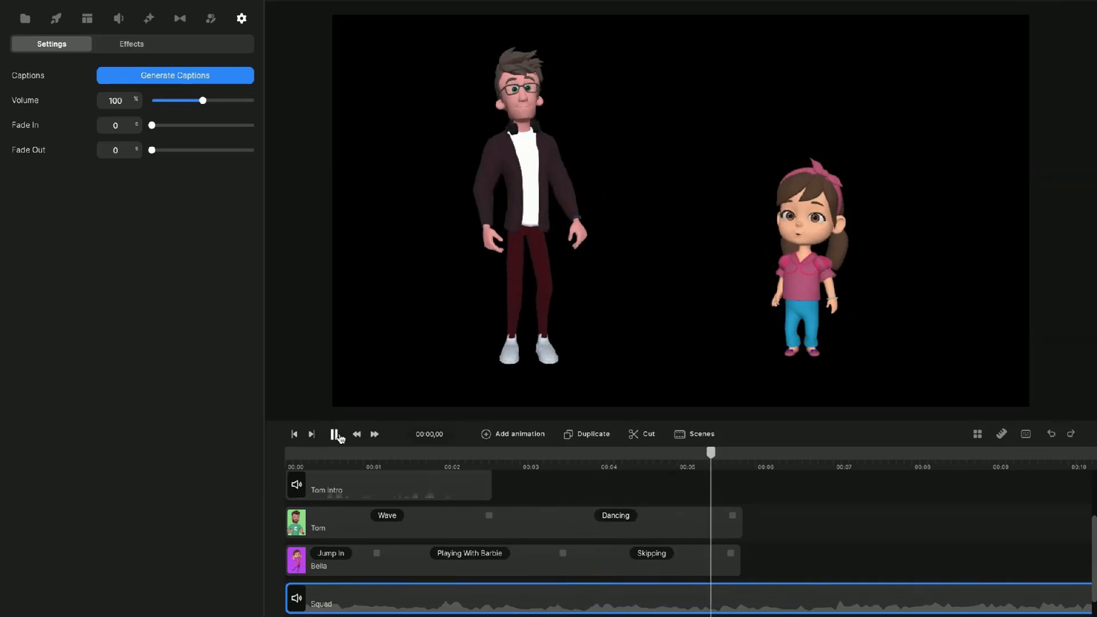
click(335, 435)
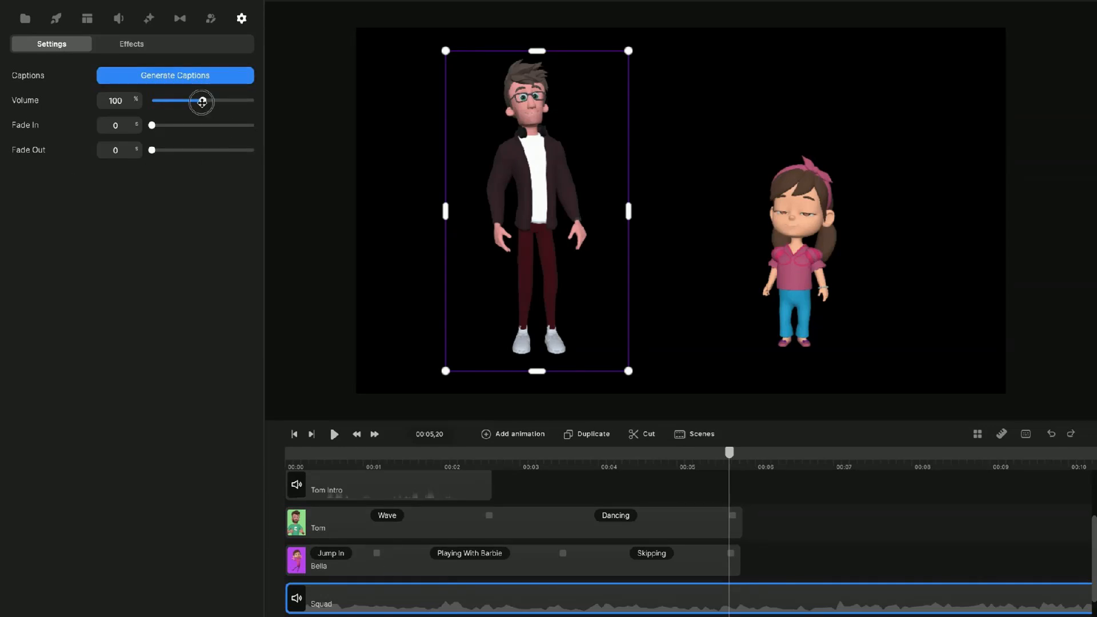
- Lower the Squad music's volume to 2% and play the scene again from the start
drag(202, 102, 152, 108)
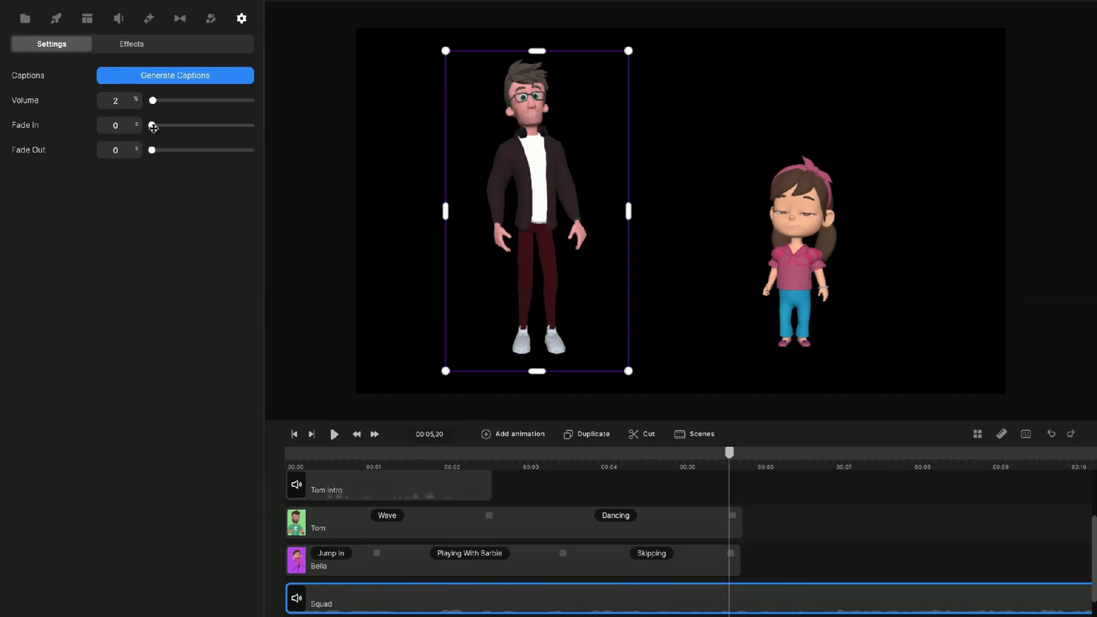
drag(154, 128, 152, 127)
click(286, 464)
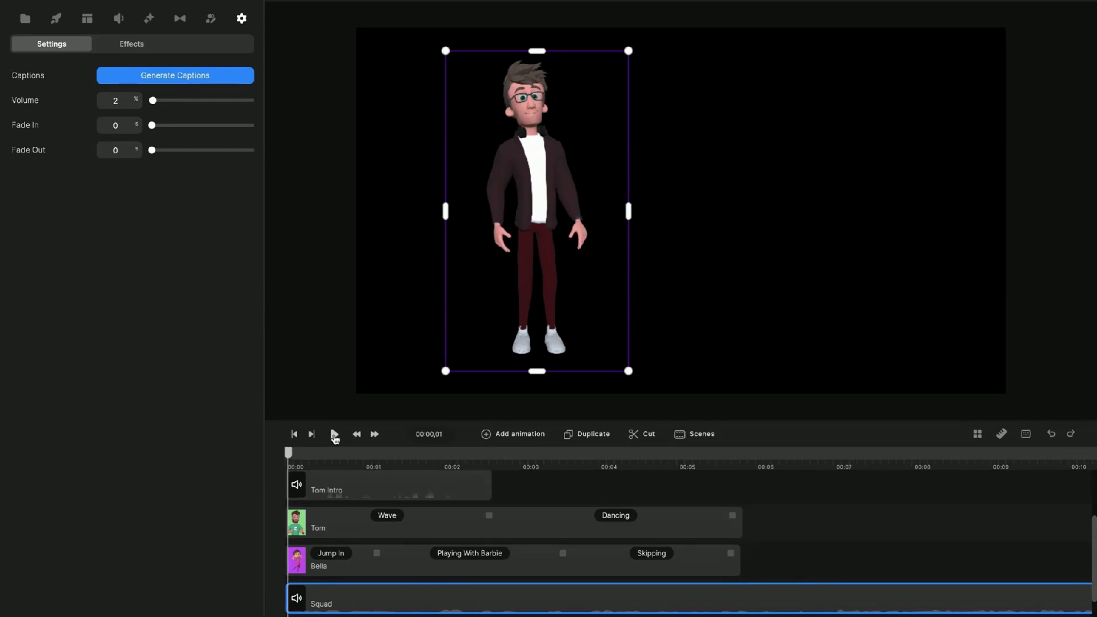
click(334, 434)
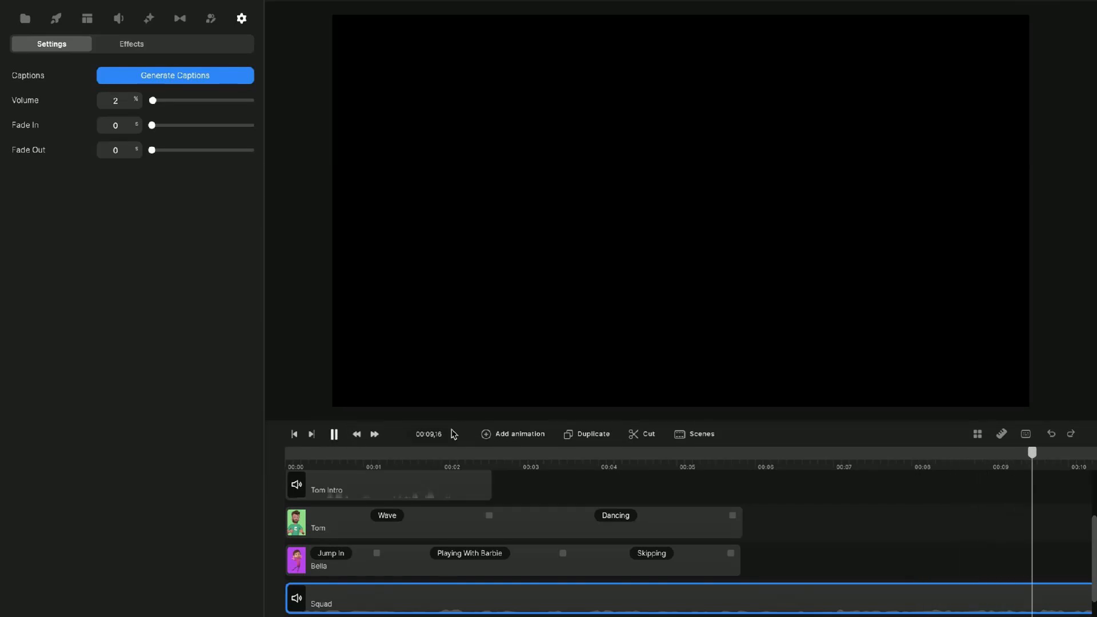
- Trim the end of the Squad music clip to match the end of Tom's and Bella's clips
click(729, 467)
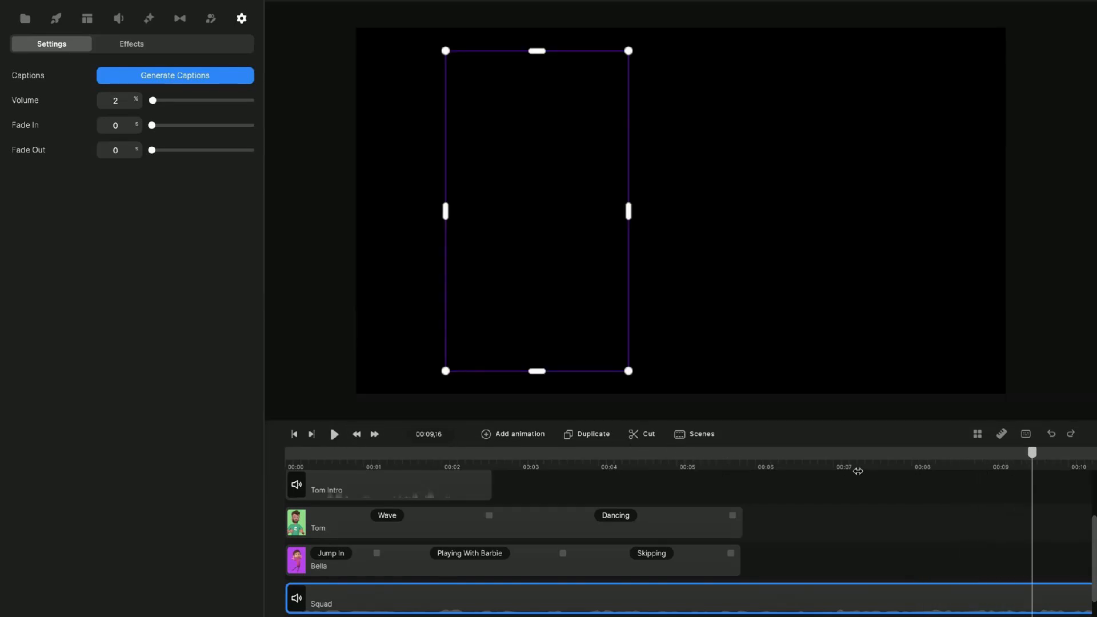
scroll(735, 602, right, 1)
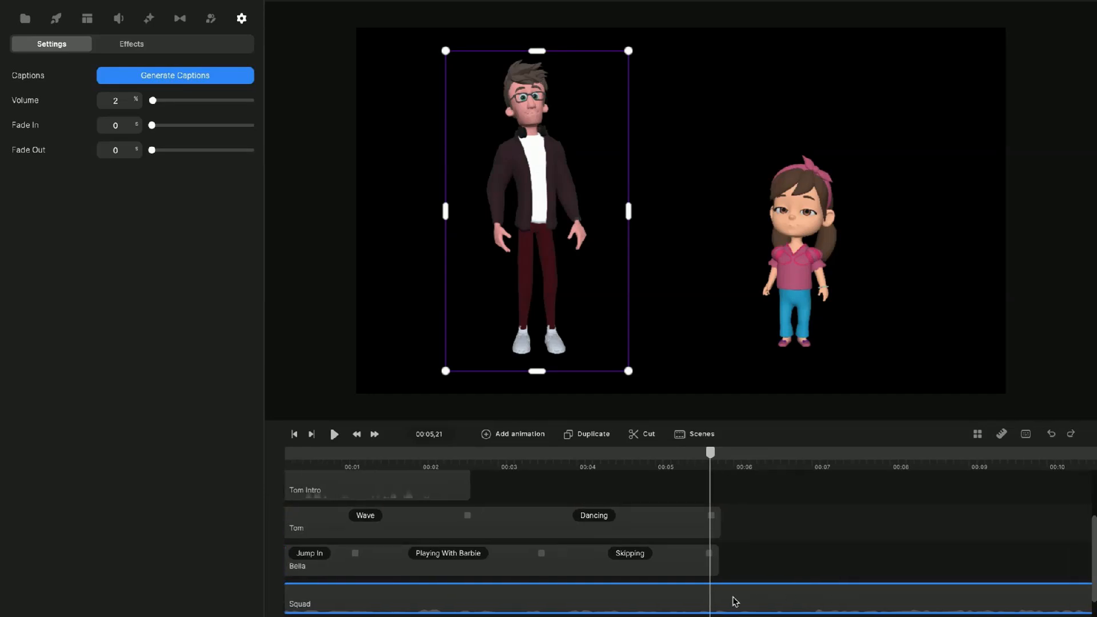
scroll(689, 531, down, 10)
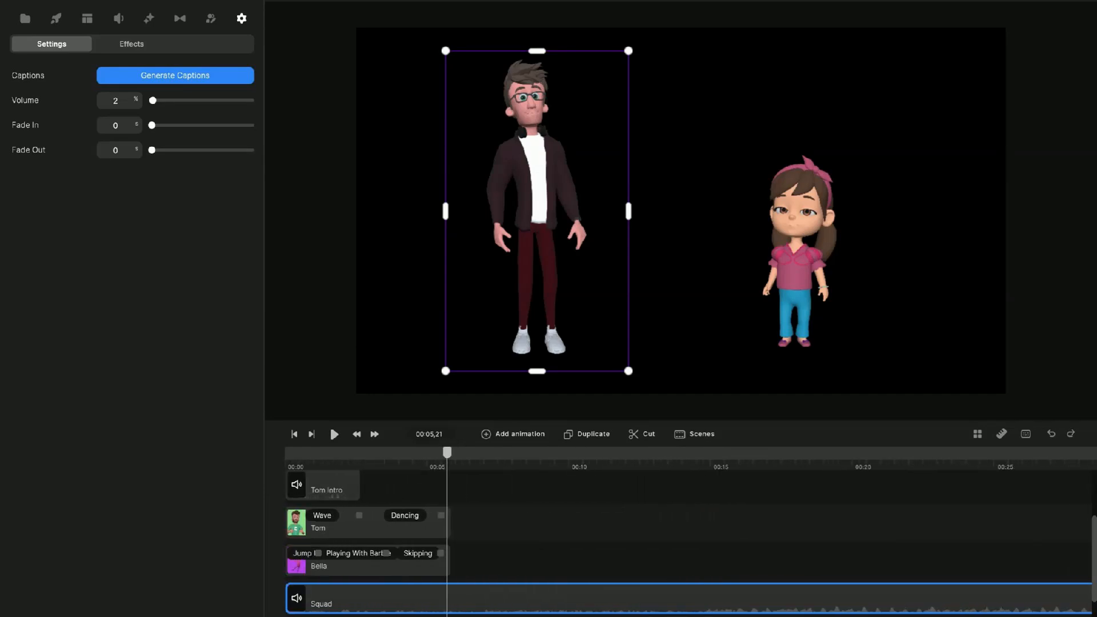
scroll(689, 532, down, 3)
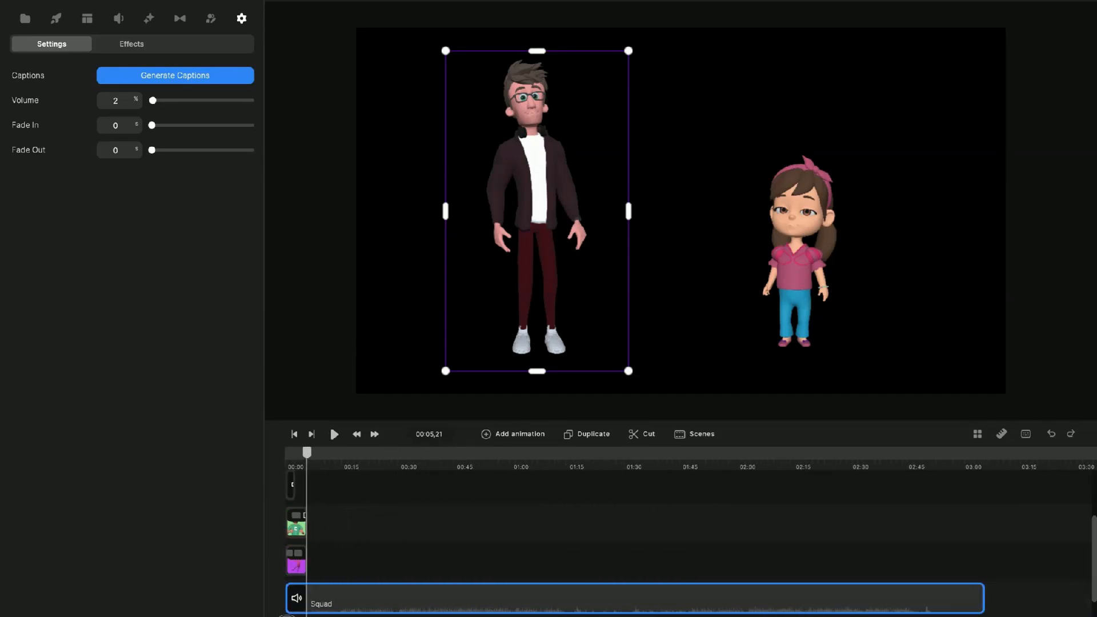
drag(983, 600, 307, 600)
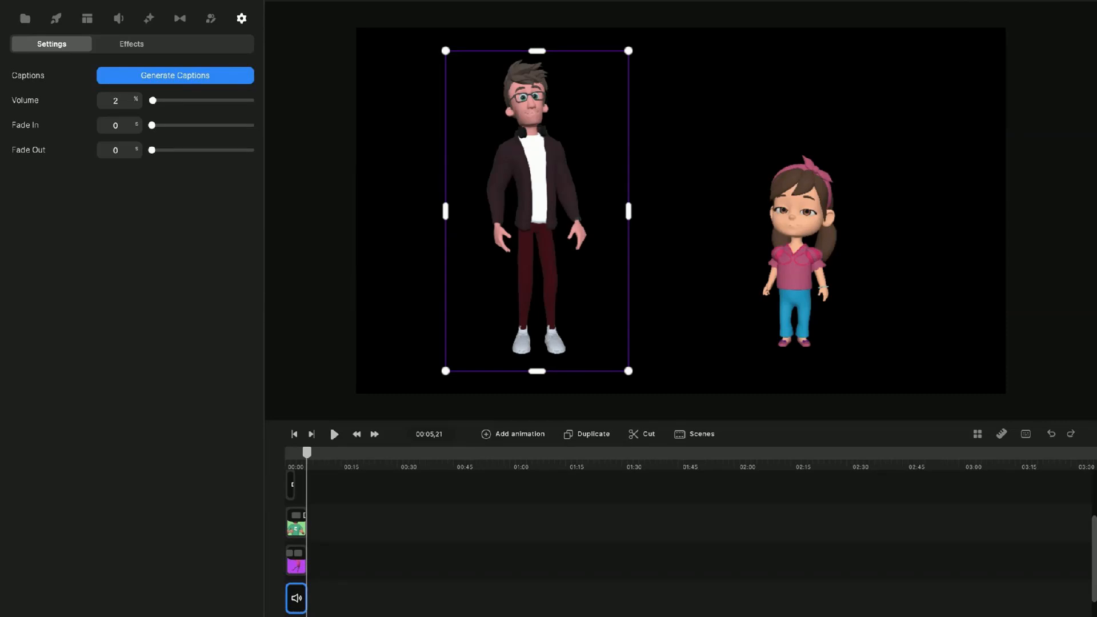
scroll(613, 543, up, 10)
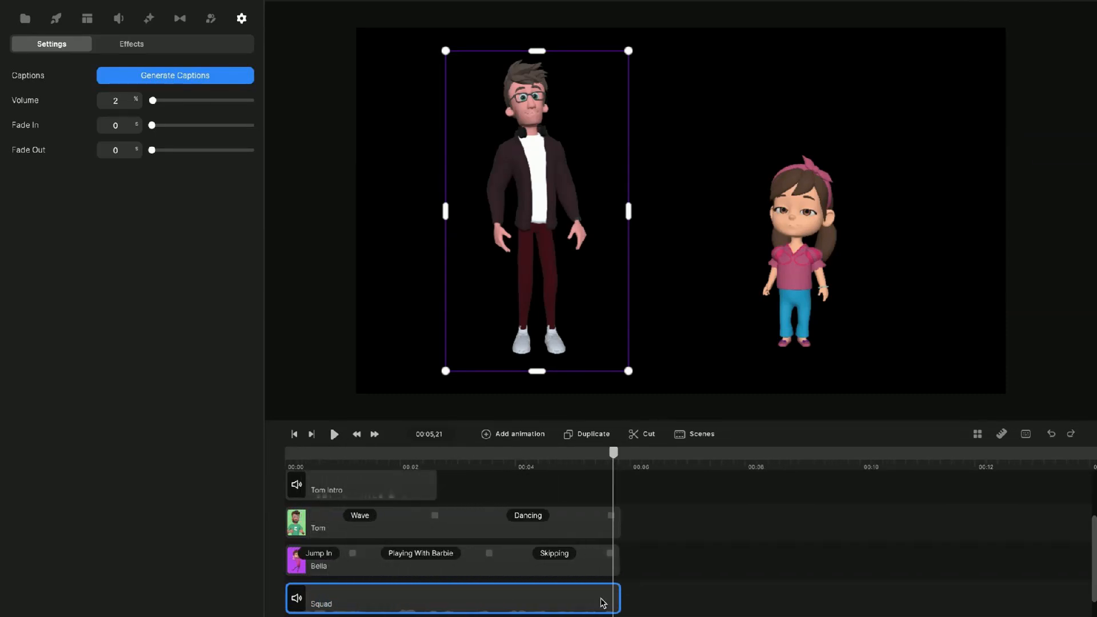
- Set the Squad music's fade-out to 0.9 s and return the playhead to the start of the timeline
drag(152, 149, 170, 152)
drag(613, 455, 289, 463)
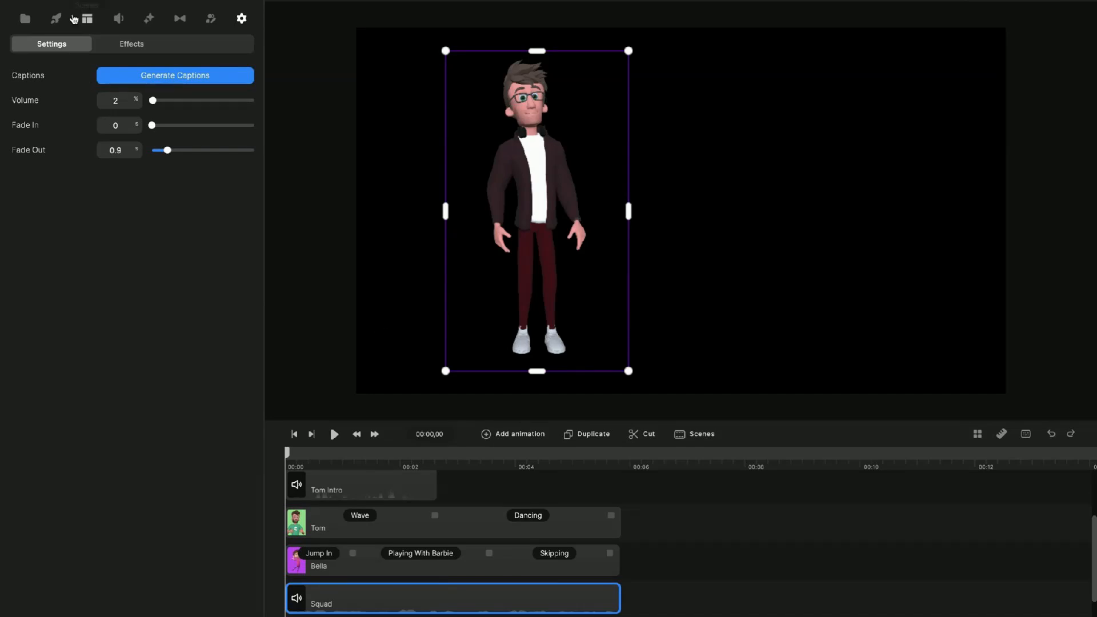
- Browse the Characters element library and sort it by Downloaded
click(56, 19)
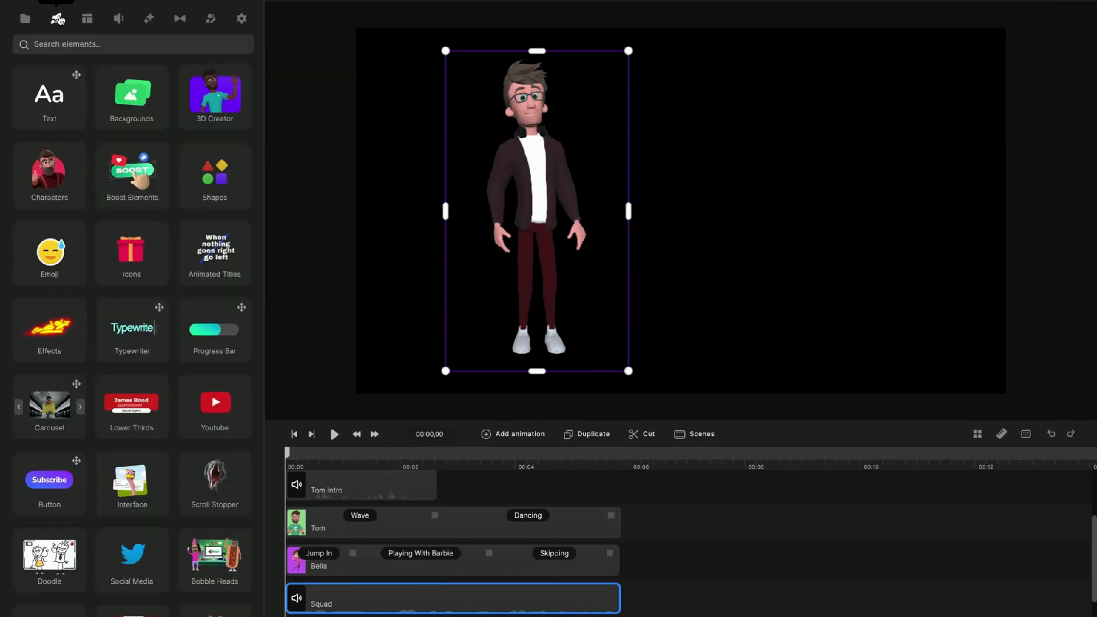
click(53, 183)
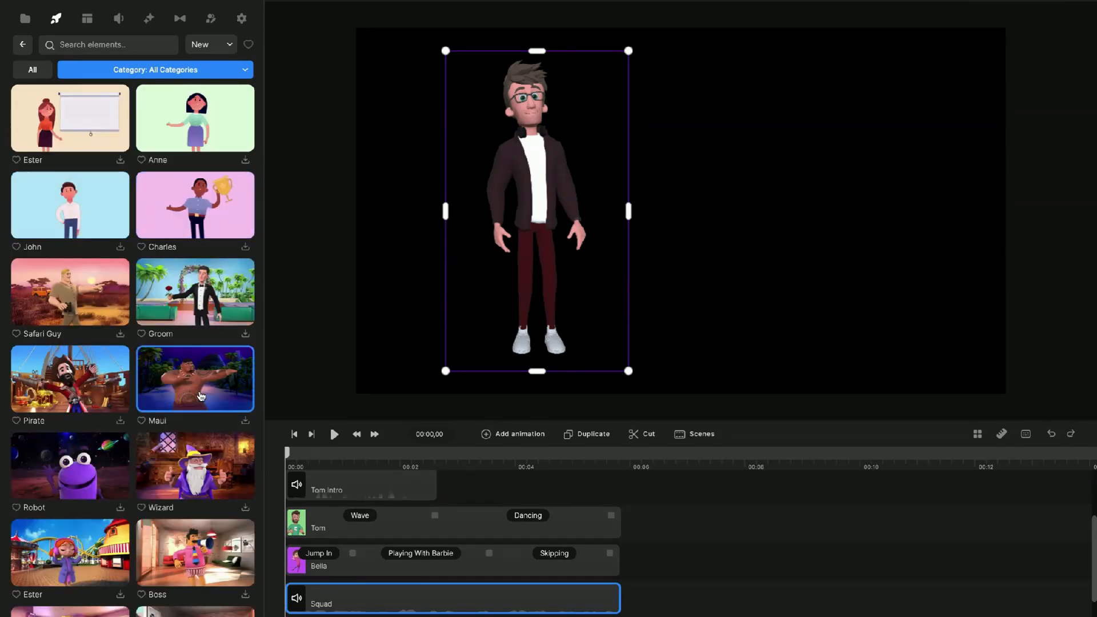
scroll(152, 429, down, 15)
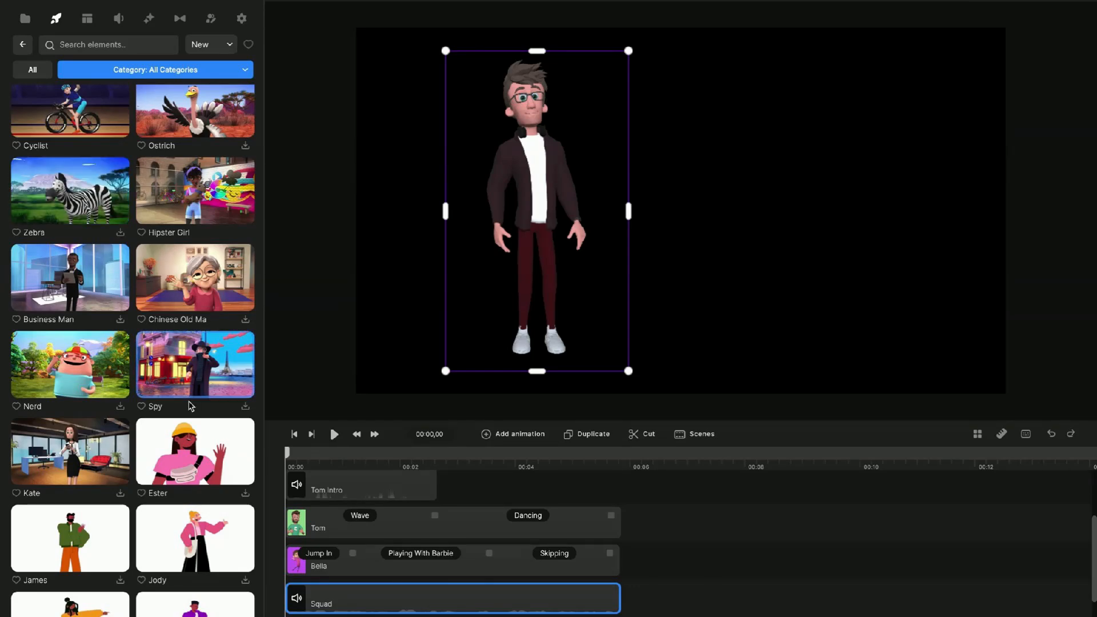
scroll(180, 254, down, 1)
click(231, 46)
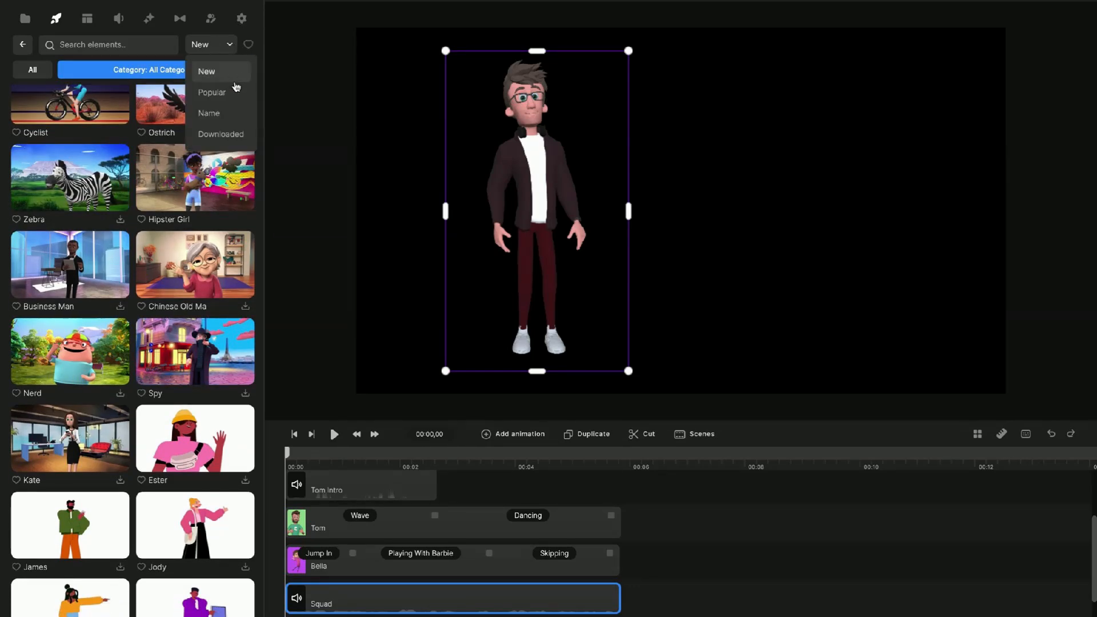
click(217, 127)
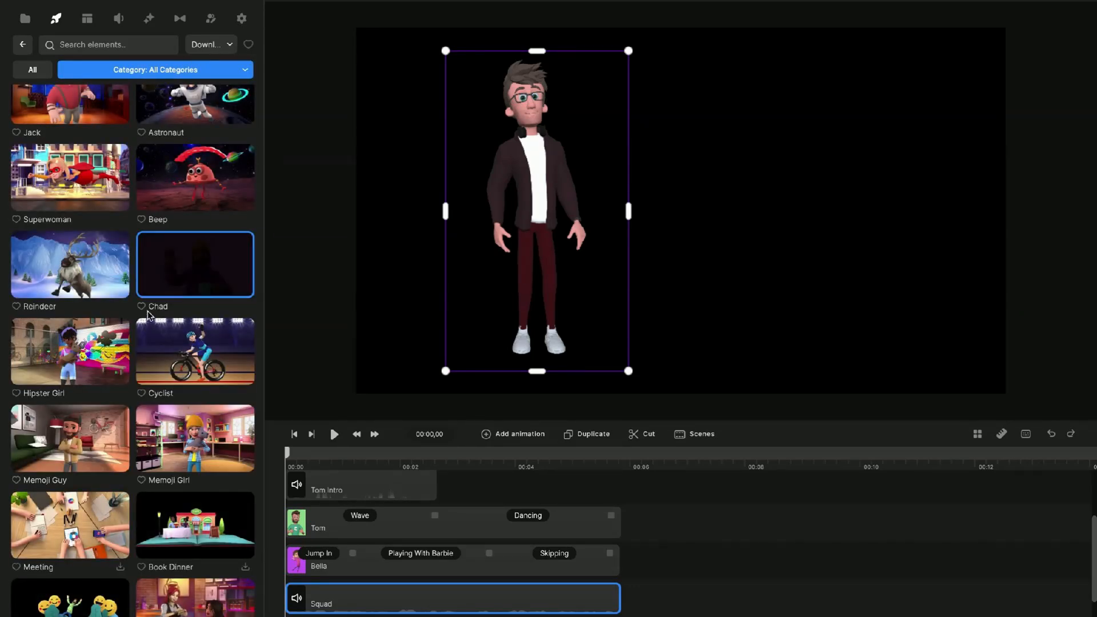
- Add the Reindeer character to Tom's track after his clip, starting at about 00:06, and preview its first frames
scroll(7, 352, up, 2)
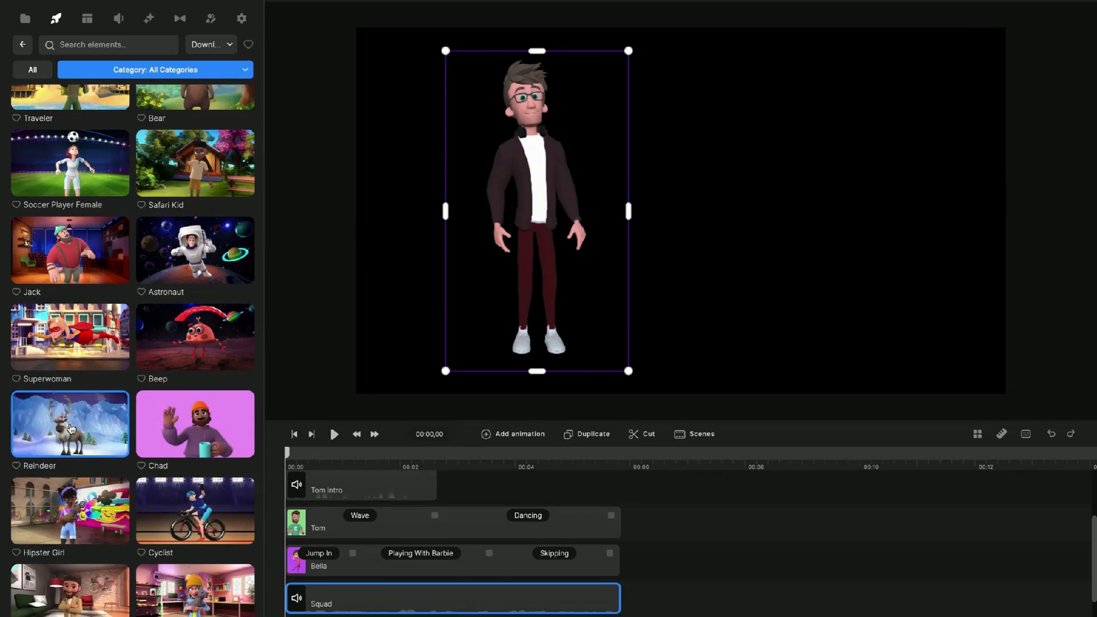
drag(68, 422, 676, 529)
click(652, 464)
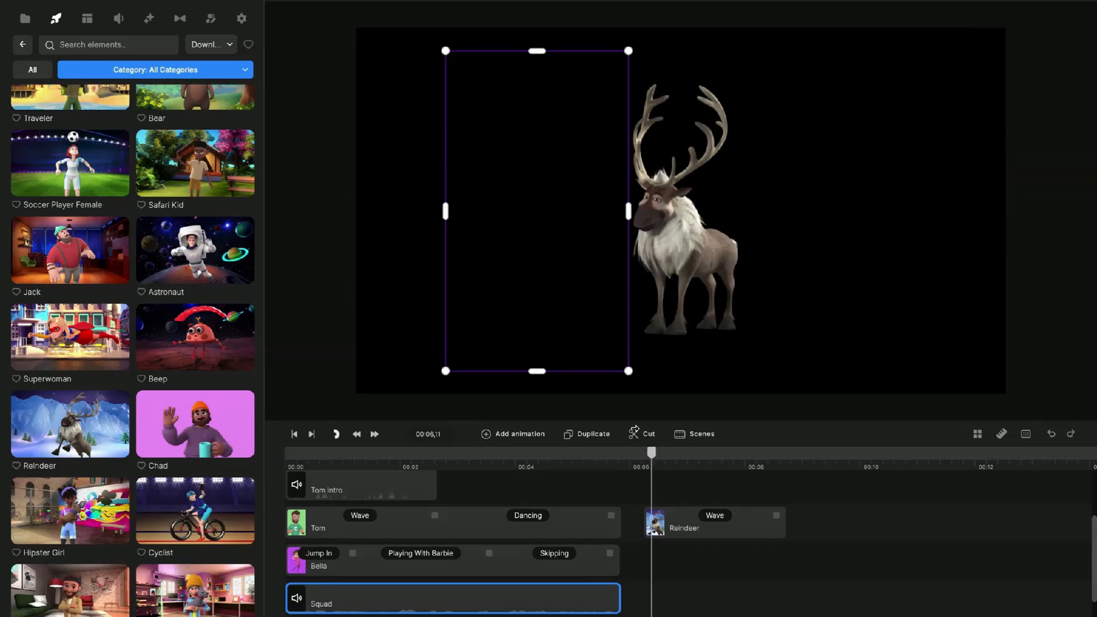
- Change the Reindeer's Wave action to Talking and place the playhead at the start of its clip
click(716, 520)
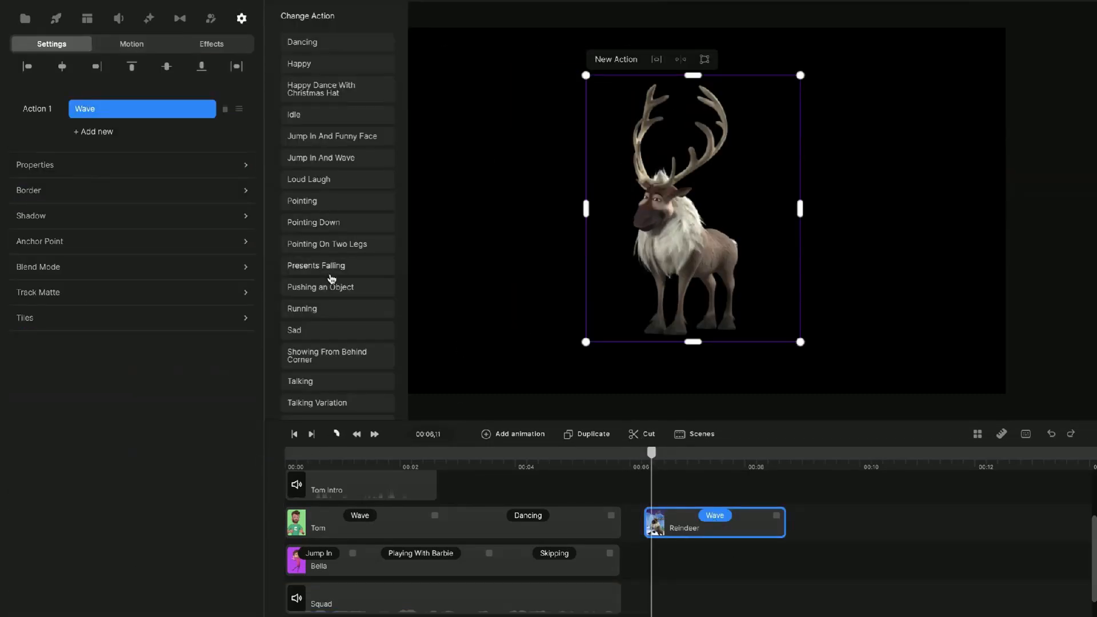
click(307, 384)
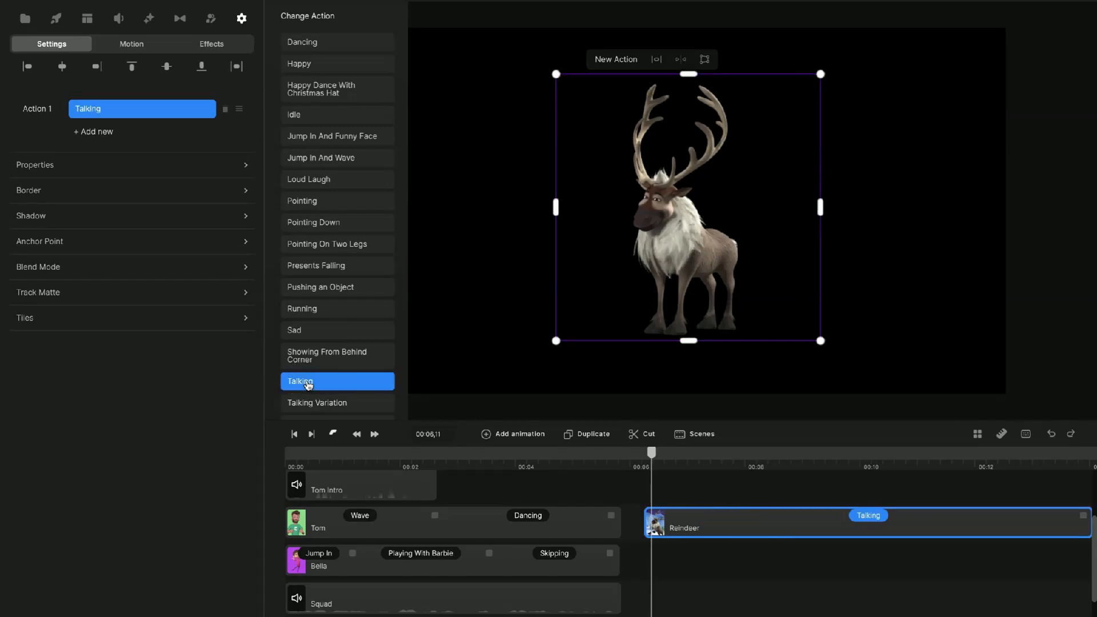
drag(652, 456, 643, 456)
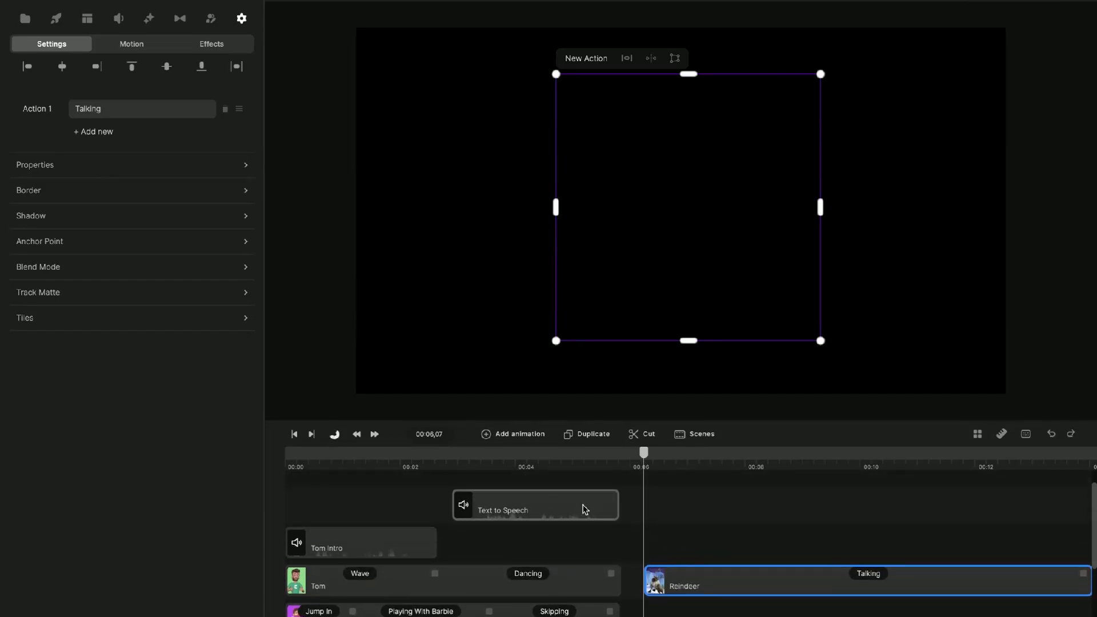
- Examine the lip-sync options of the Text to Speech clip while it lies above Tom's and Bella's clips
right_click(585, 509)
click(561, 511)
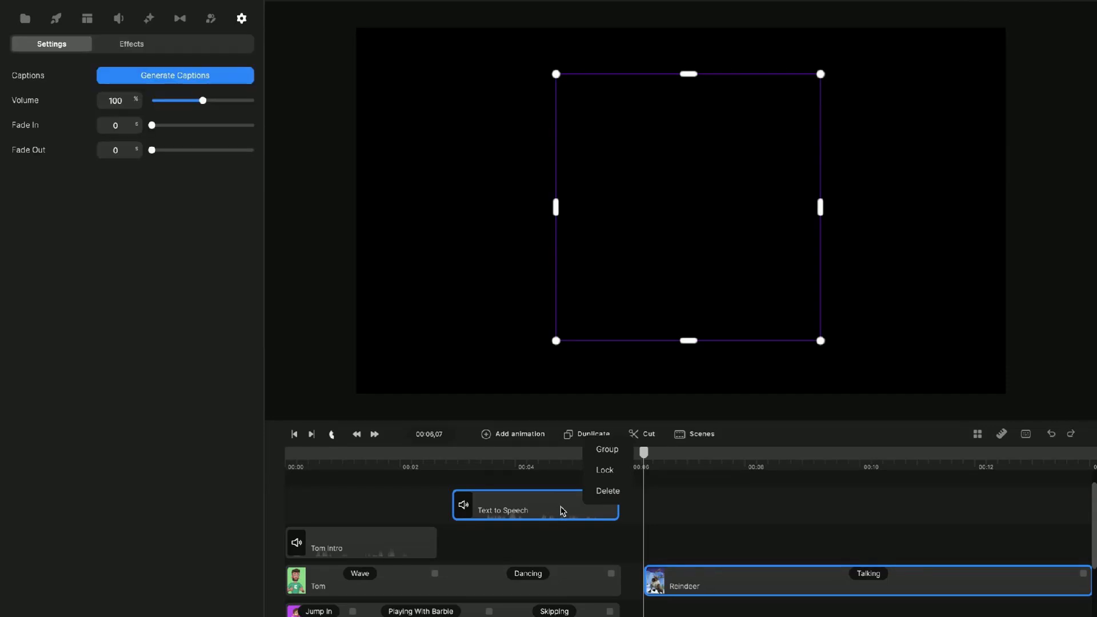
click(663, 507)
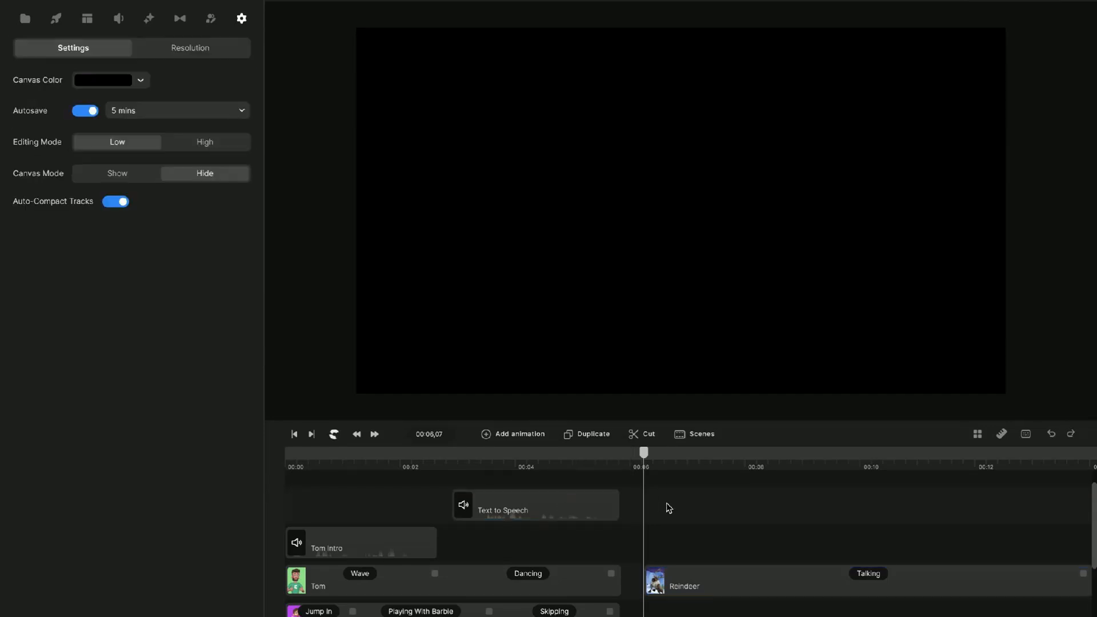
right_click(570, 503)
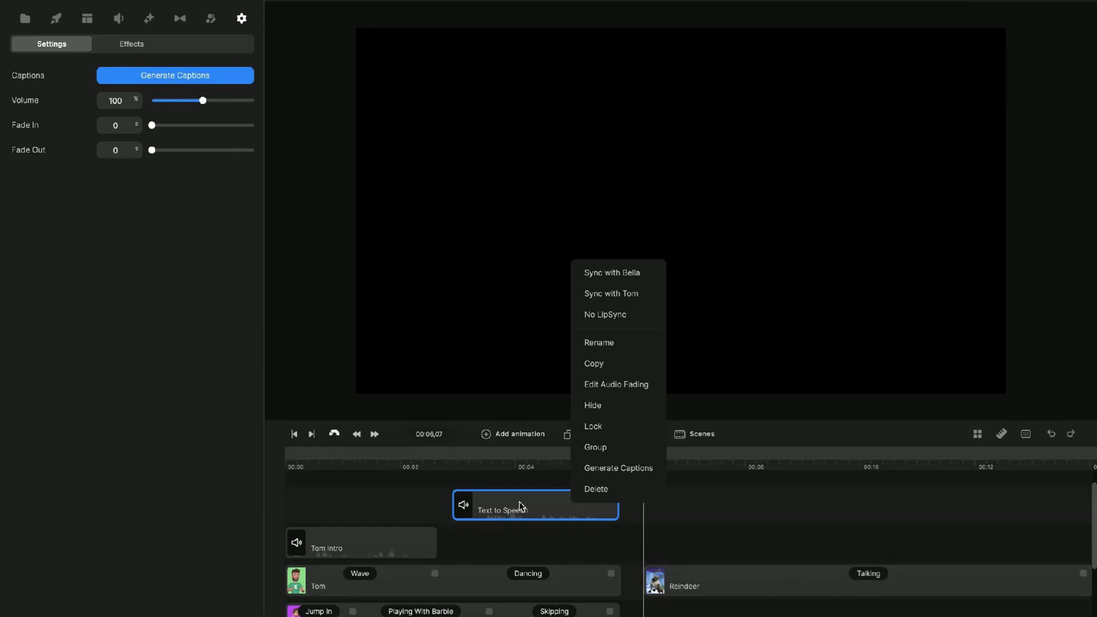
- Move the Text to Speech clip above the Reindeer clip and check its options for a lip-sync choice
drag(520, 505, 721, 506)
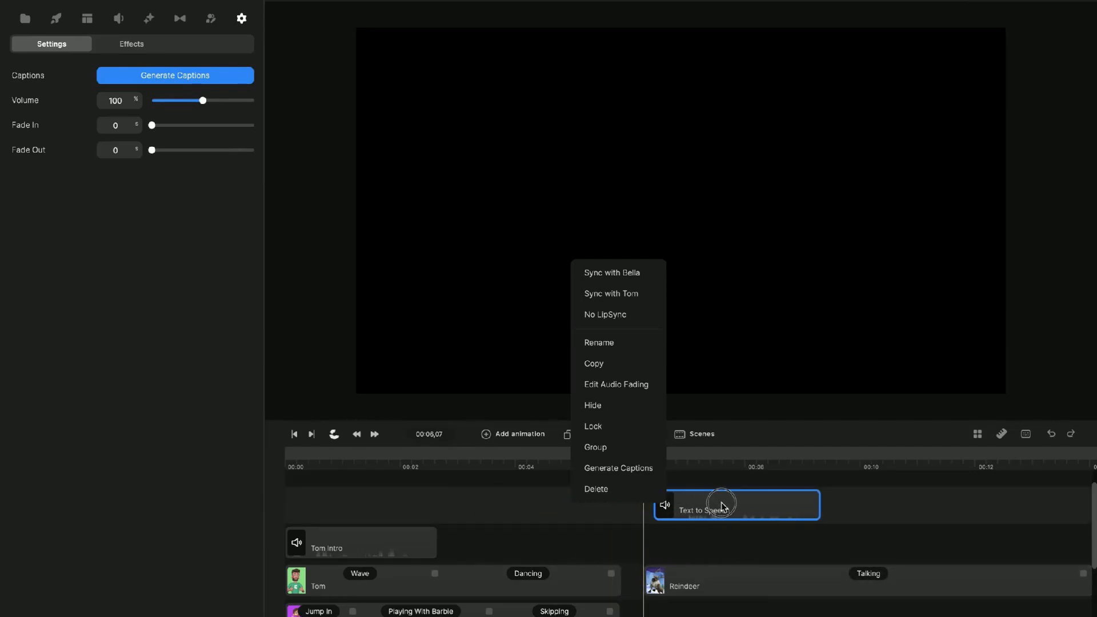
right_click(752, 507)
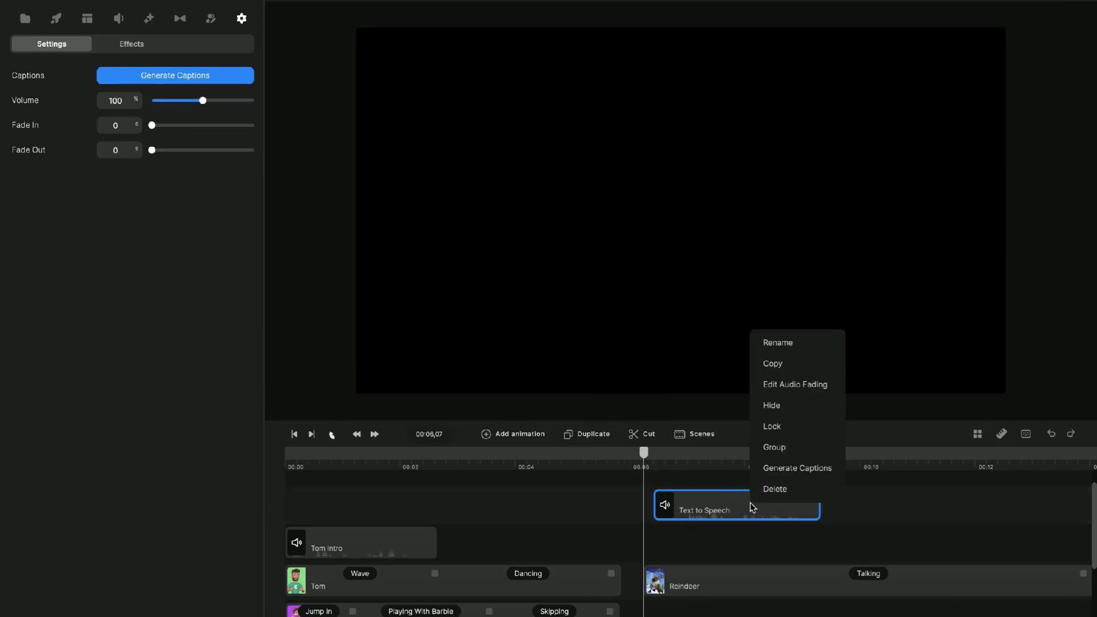
click(871, 526)
right_click(769, 519)
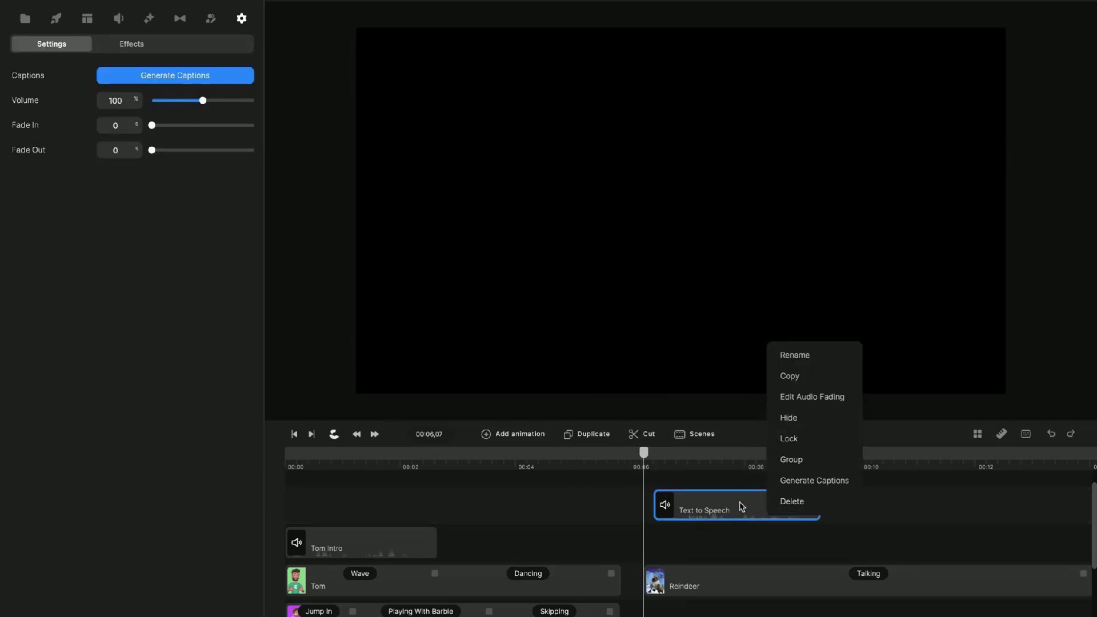
click(738, 540)
right_click(740, 512)
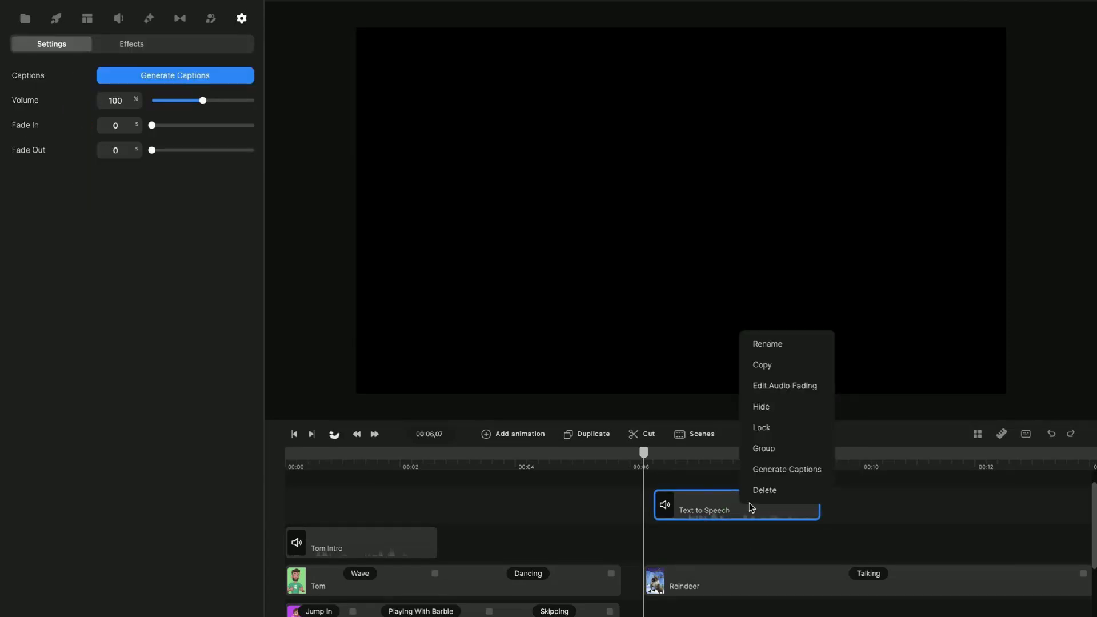
click(740, 540)
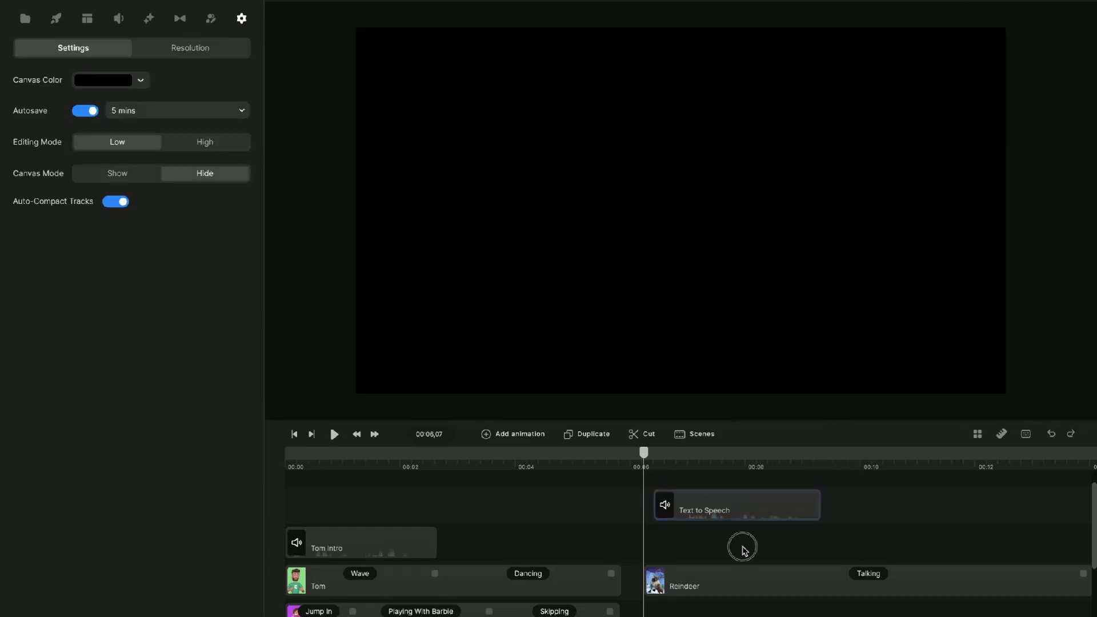
right_click(735, 510)
right_click(728, 507)
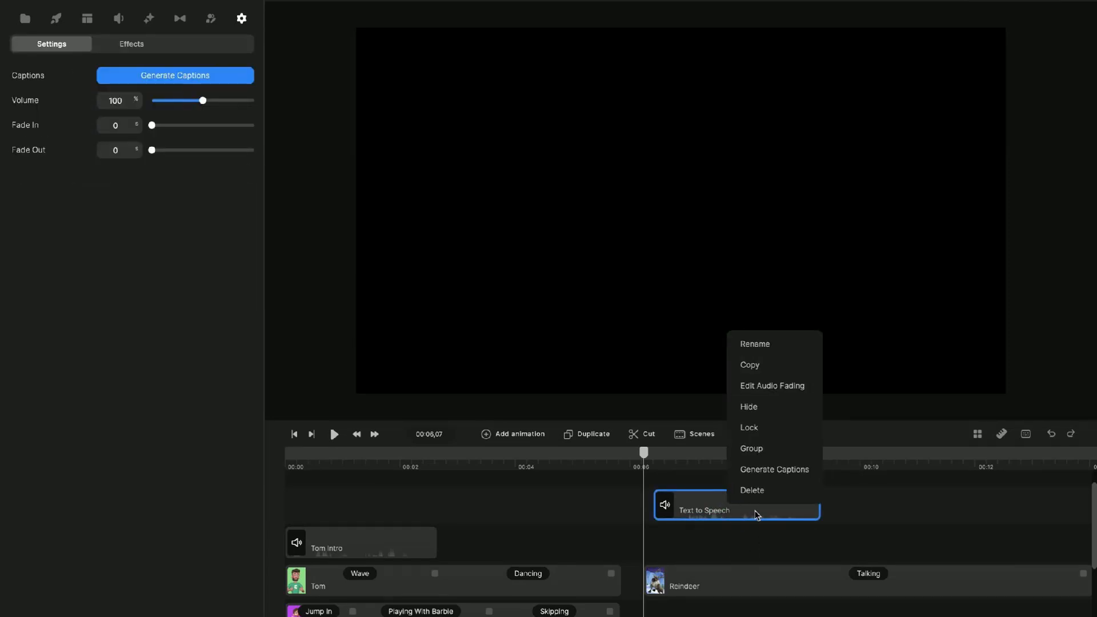
- Move the Text to Speech clip back so it overlaps Tom's and Bella's clips and check its lip-sync options
drag(717, 509, 570, 500)
right_click(618, 503)
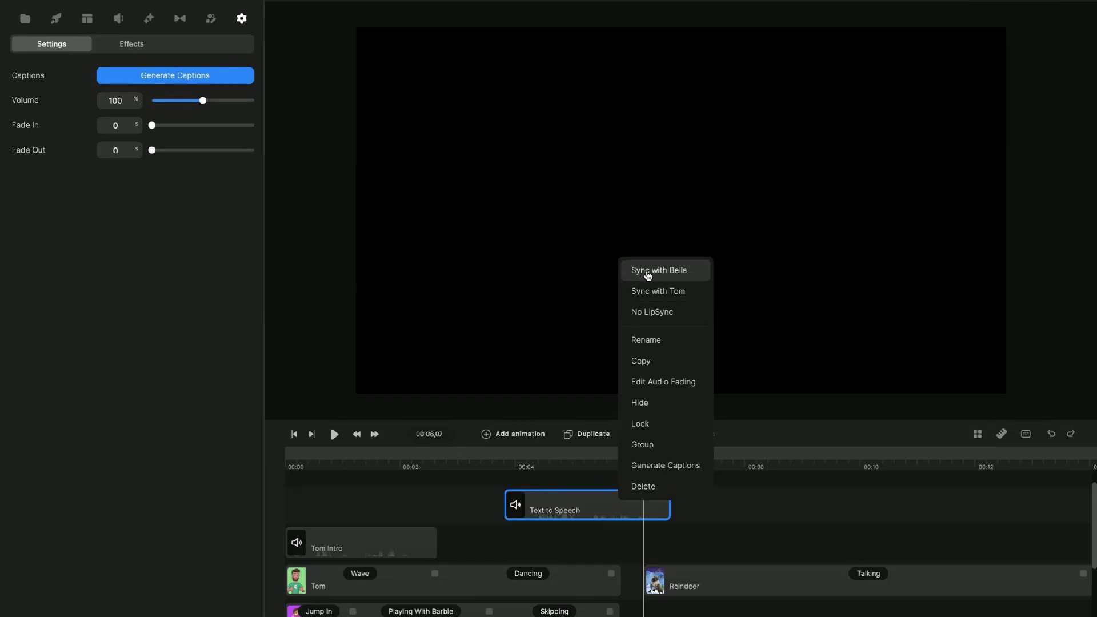
- Examine the character library containing Leo, Bella and Tom, and return to the Characters library containing the Reindeer
click(211, 20)
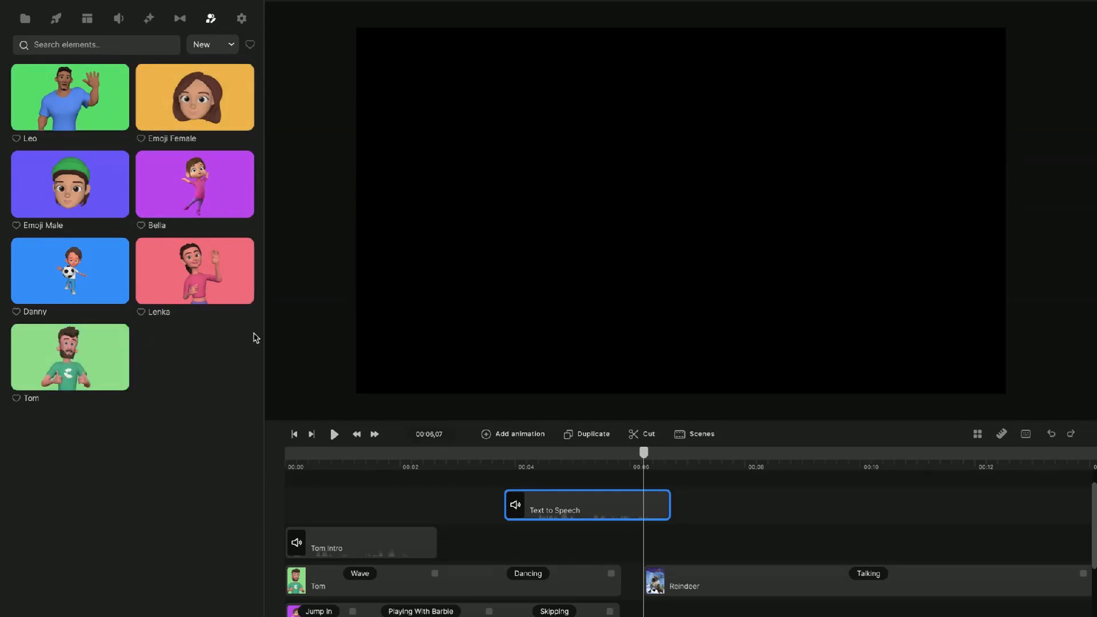
click(118, 23)
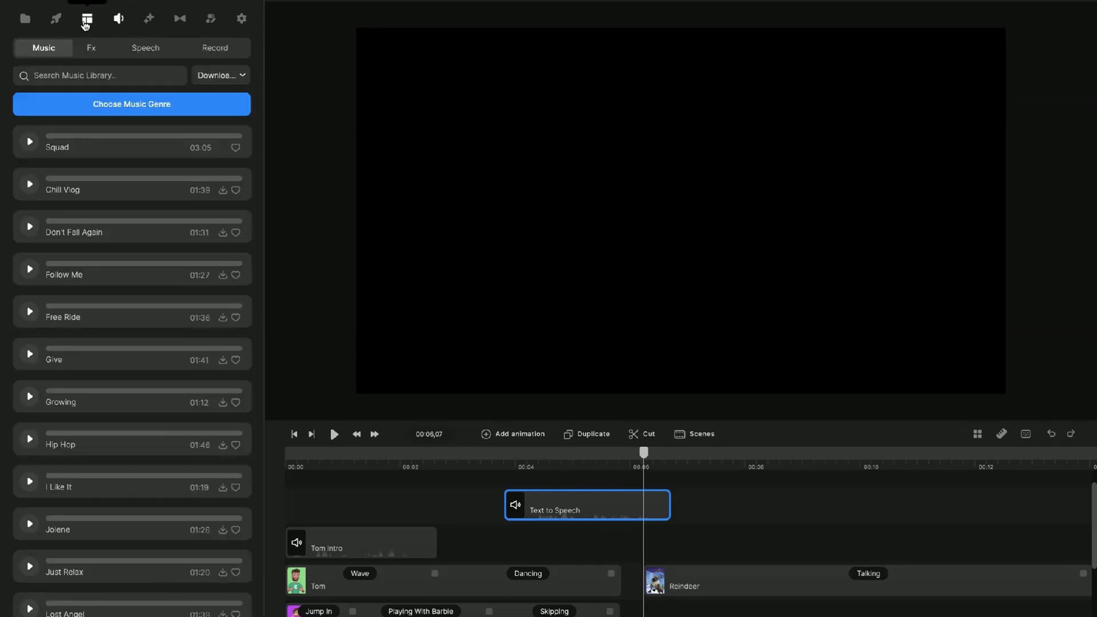
click(54, 20)
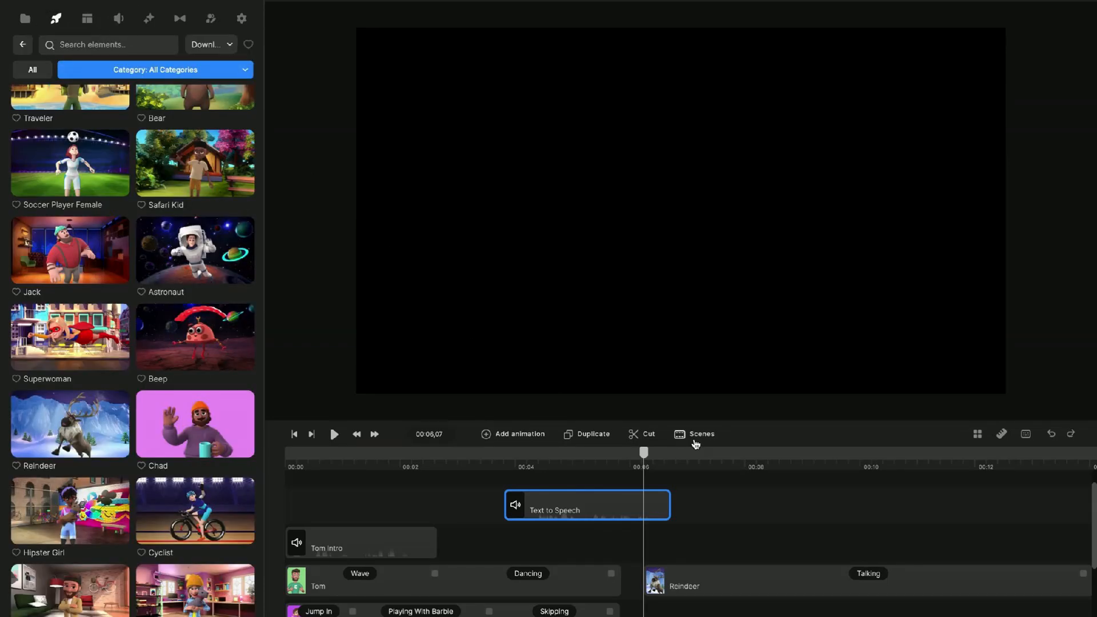
- Align the start of the Text to Speech clip with the Reindeer clip and play the segment from 00:06,04
mouse_move(647, 457)
mouse_down()
mouse_move(672, 457)
mouse_move(649, 453)
mouse_up()
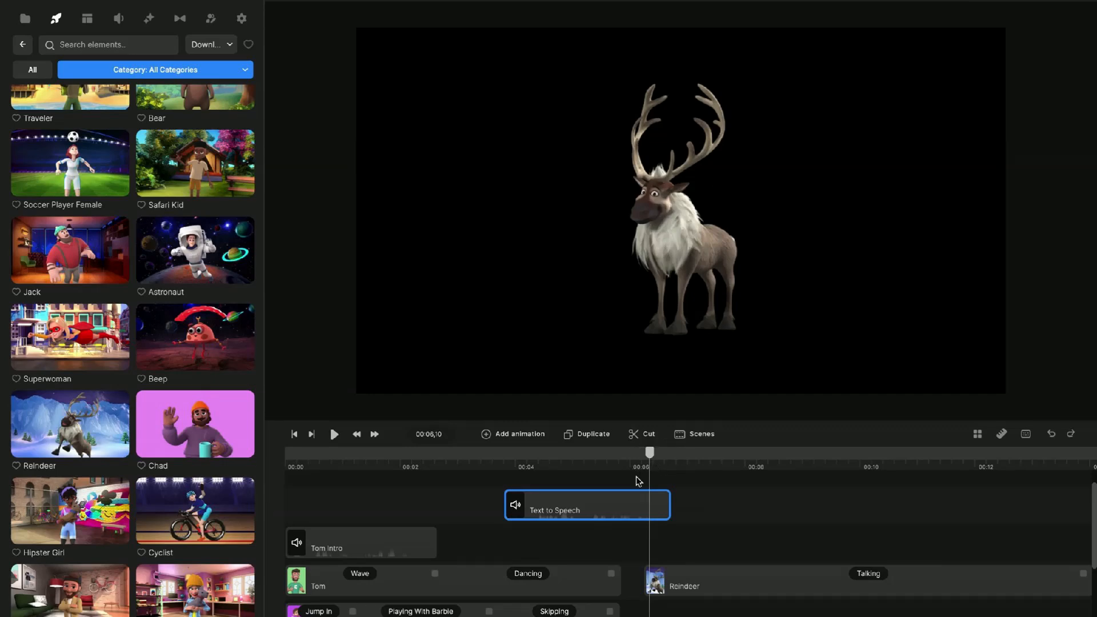
drag(628, 511, 735, 509)
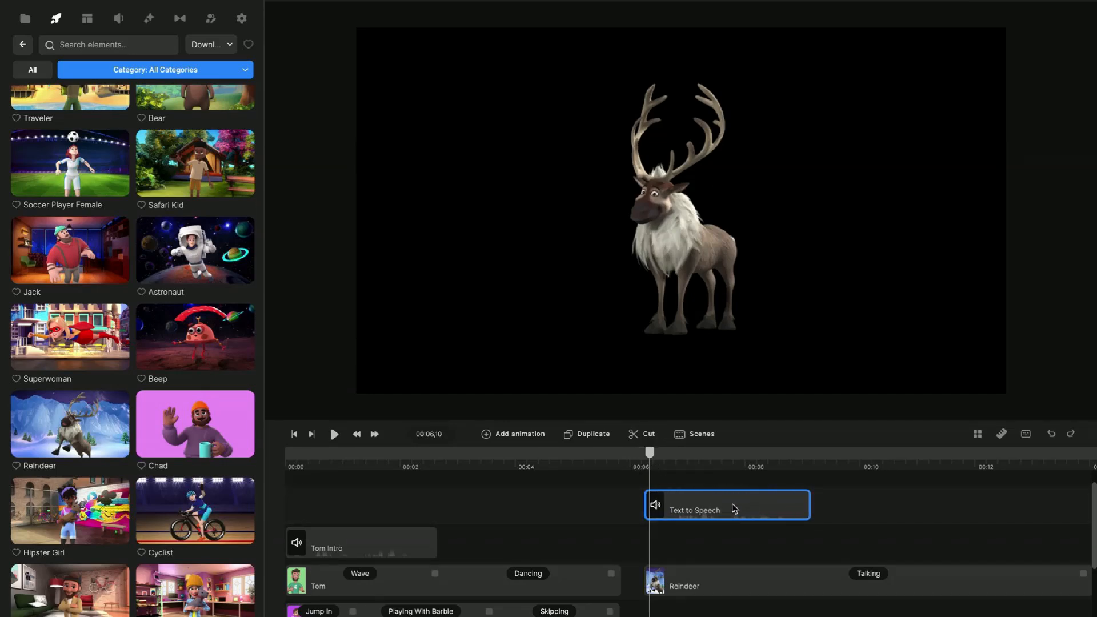
drag(656, 457, 638, 452)
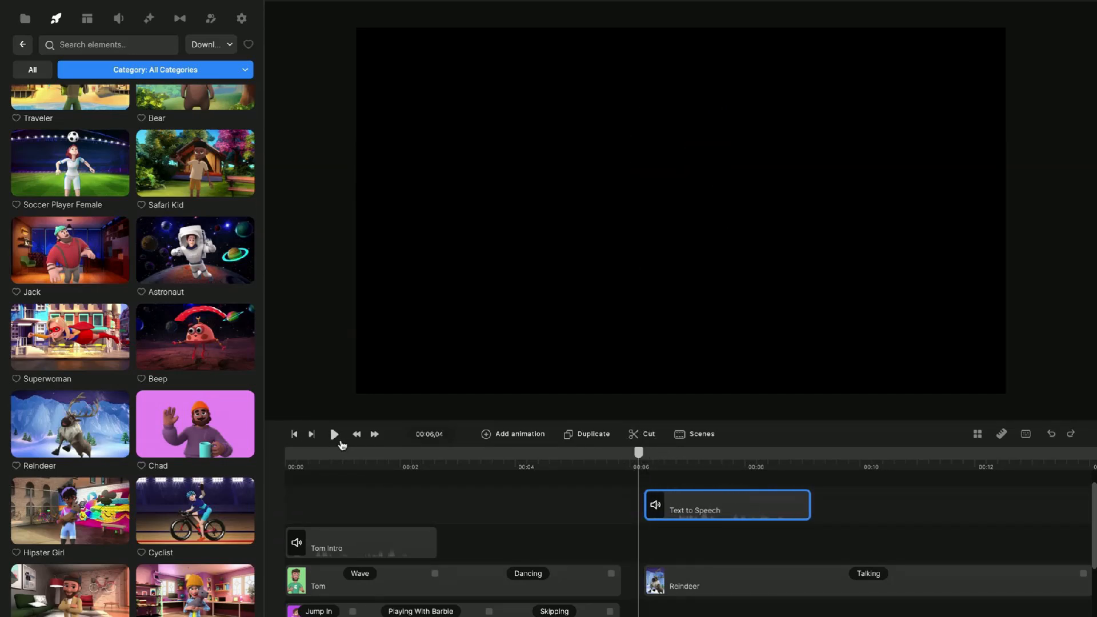
click(340, 436)
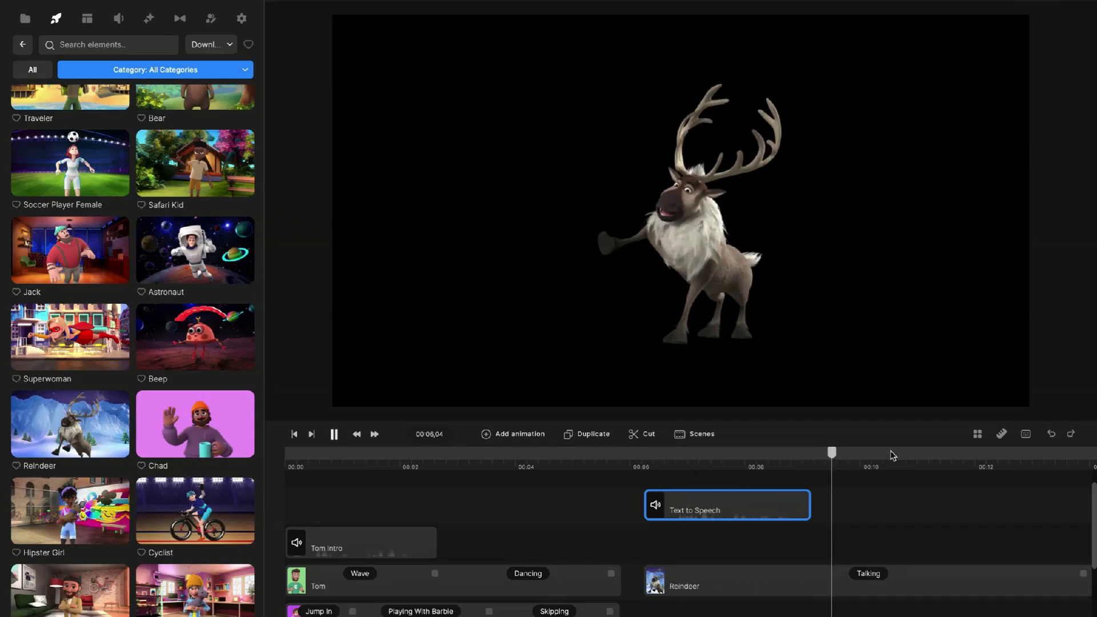
click(334, 435)
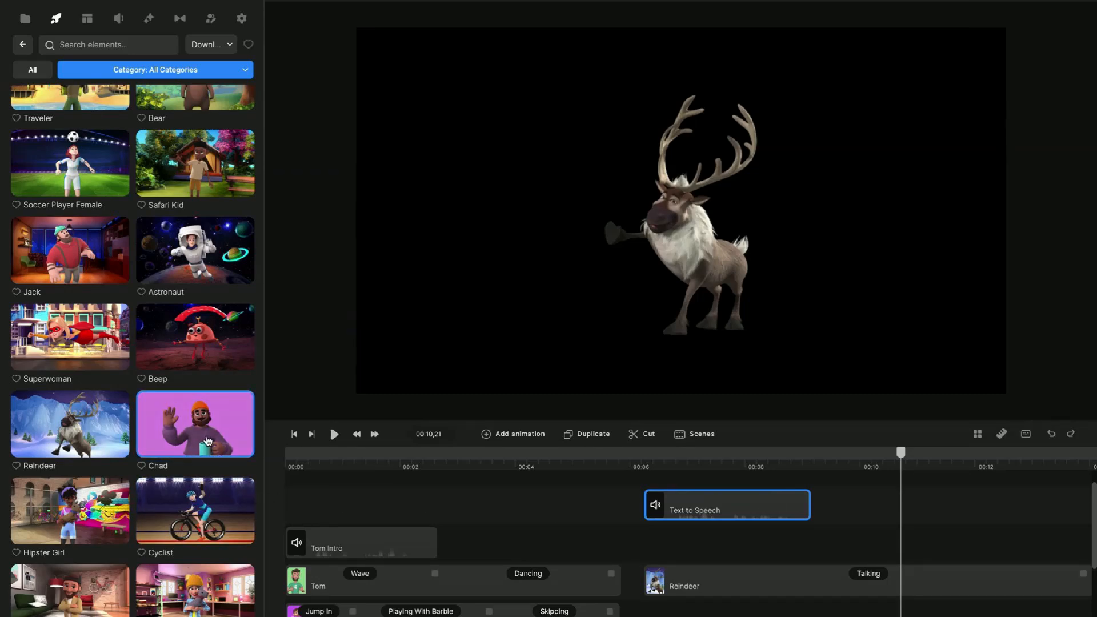
- Add the Chad character on the track above the Reindeer, starting together with it, and position him to the Reindeer's right
drag(197, 439, 677, 543)
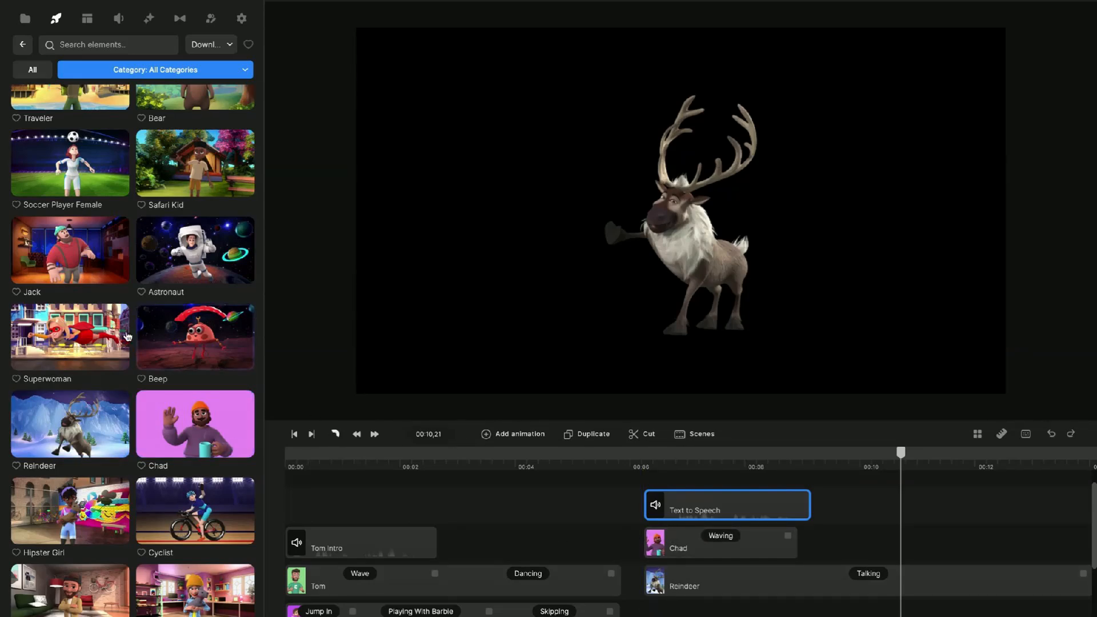
click(901, 454)
drag(901, 454, 702, 454)
drag(763, 199, 940, 199)
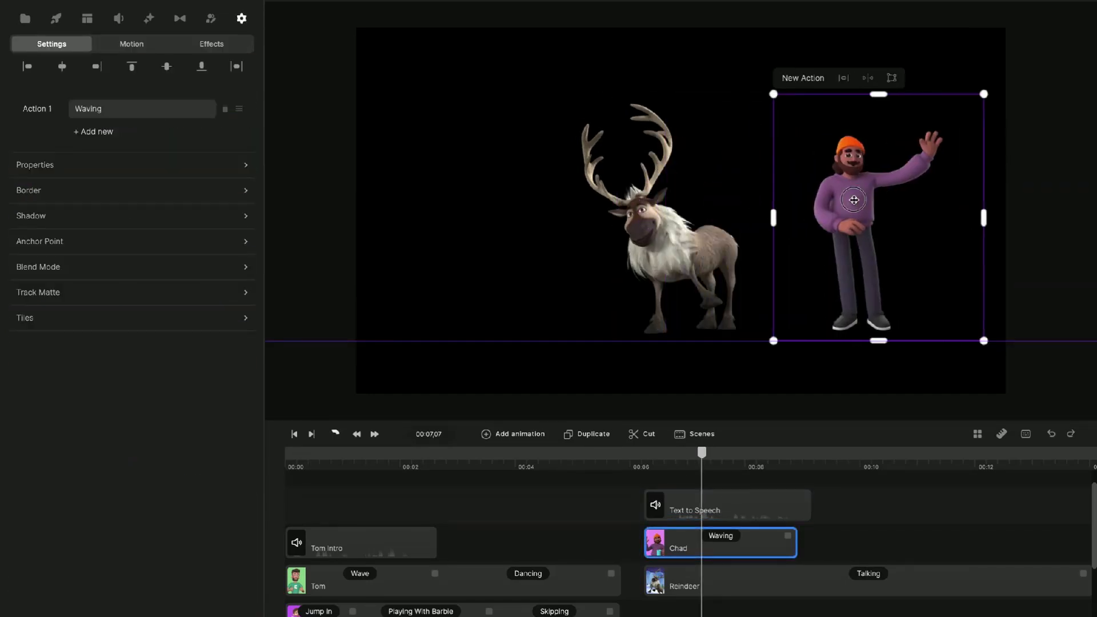
- Change Chad's Waving action to Talking
click(730, 534)
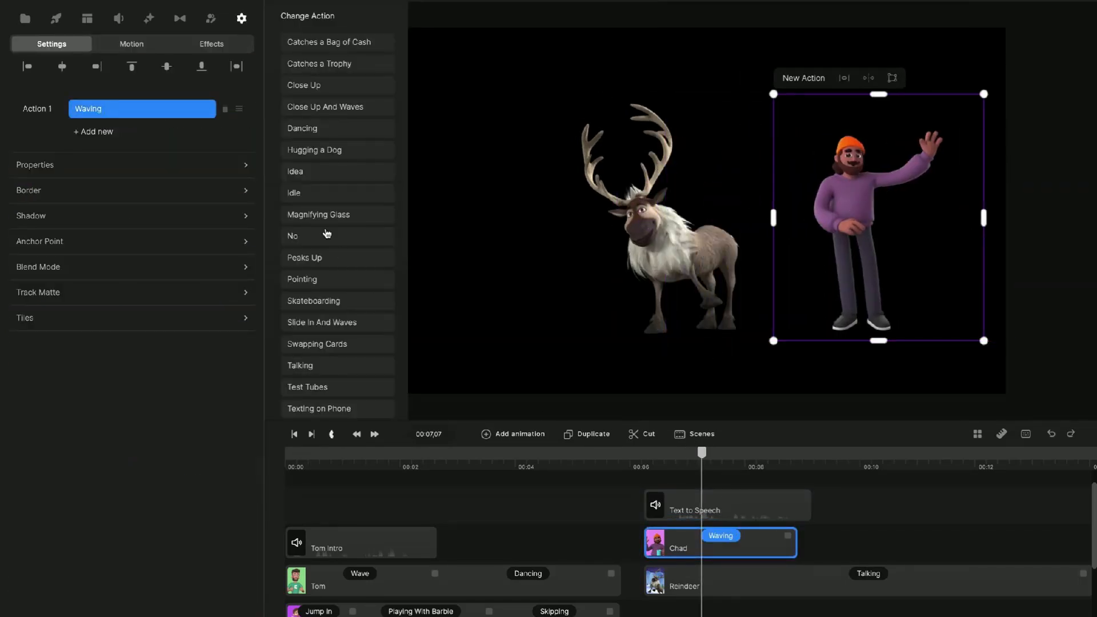
scroll(346, 309, down, 1)
click(313, 317)
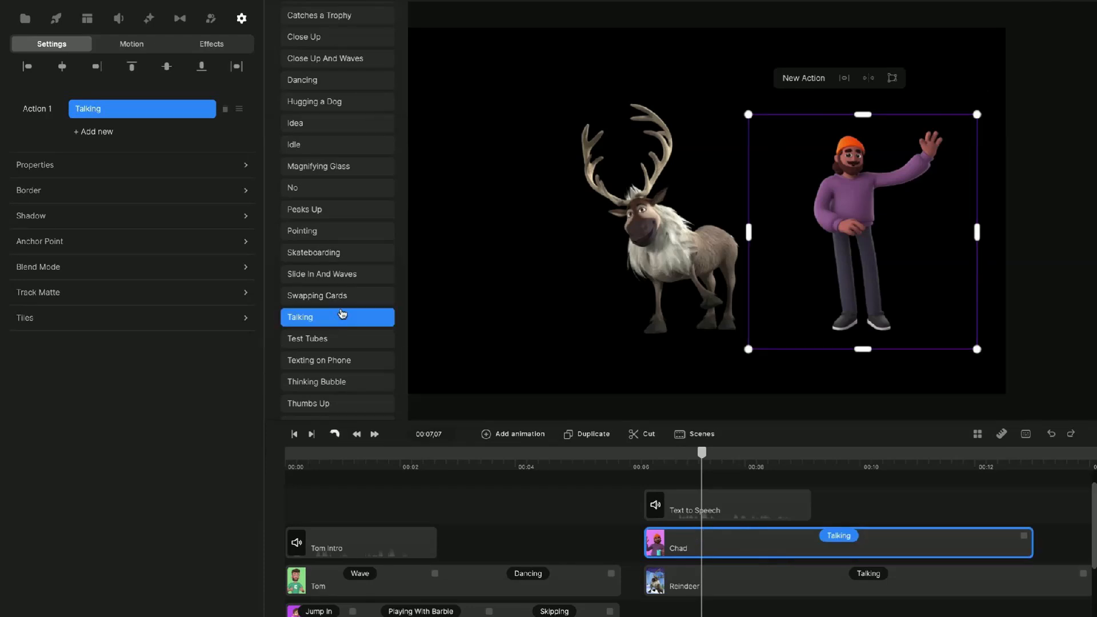
- Check the Text to Speech clip above Chad for lip-sync options, and clear the selection
click(764, 508)
right_click(764, 506)
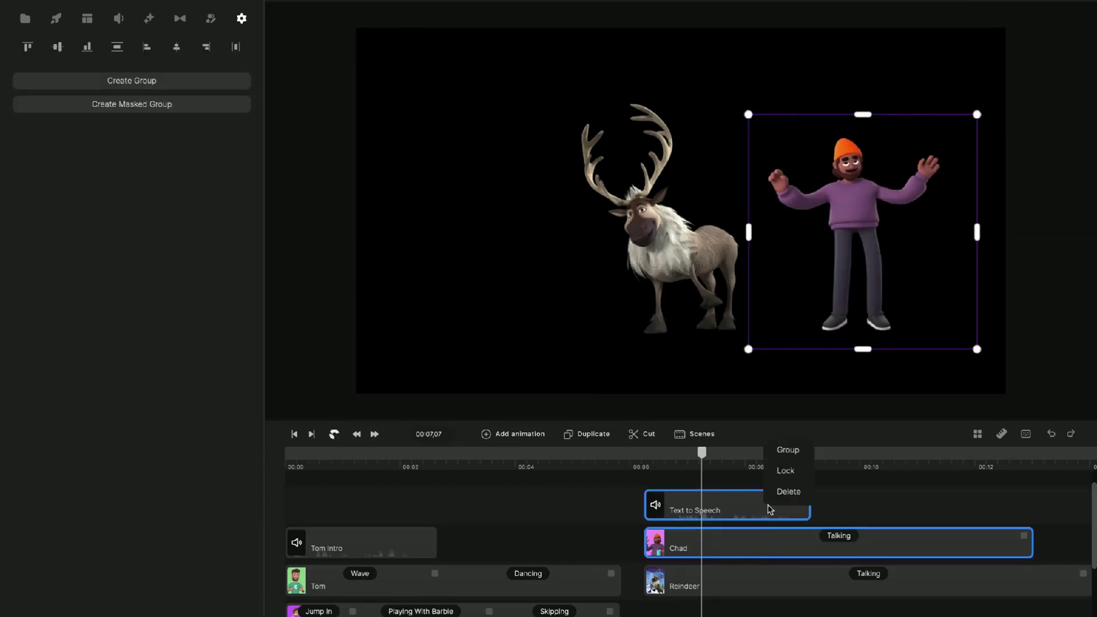
click(857, 499)
- Move the Text to Speech clip earlier to start at about 00:05, overlapping Tom's and Bella's clips, and show its lip-sync options
click(740, 501)
drag(740, 505, 680, 506)
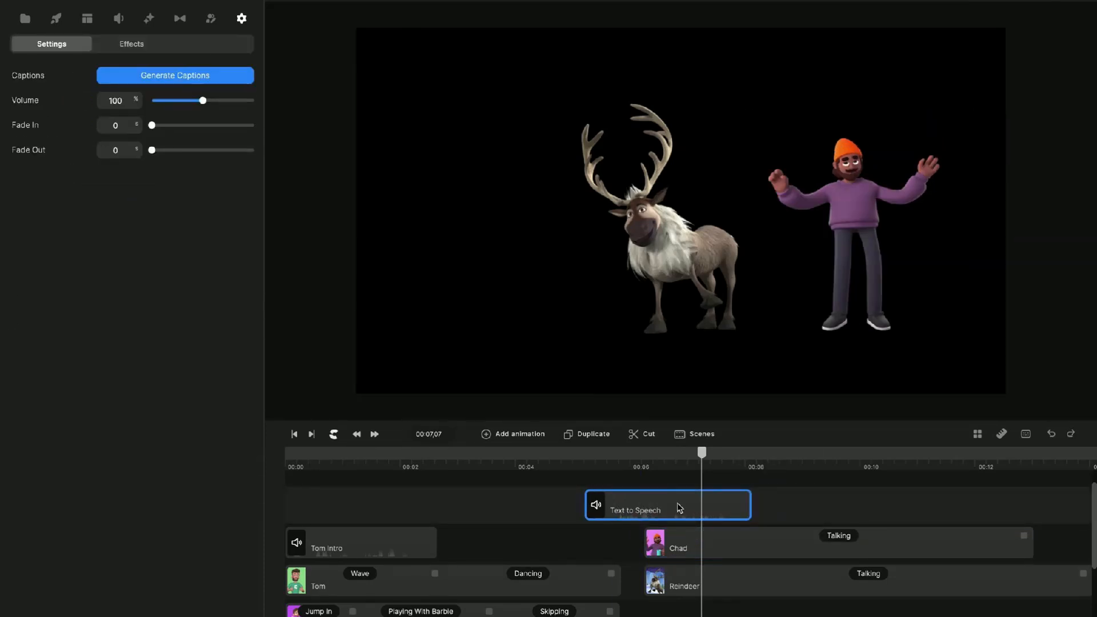
right_click(680, 506)
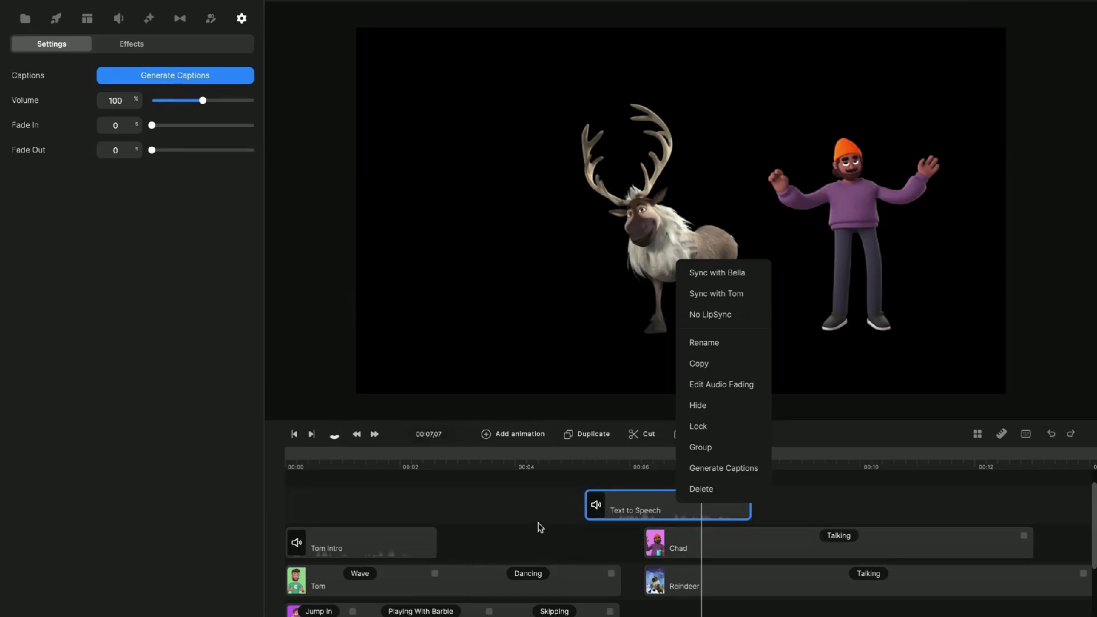
- Review the library of lip-sync characters such as Leo, Danny and Lenka, and preview the Reindeer and Chad at 00:07,20
click(210, 18)
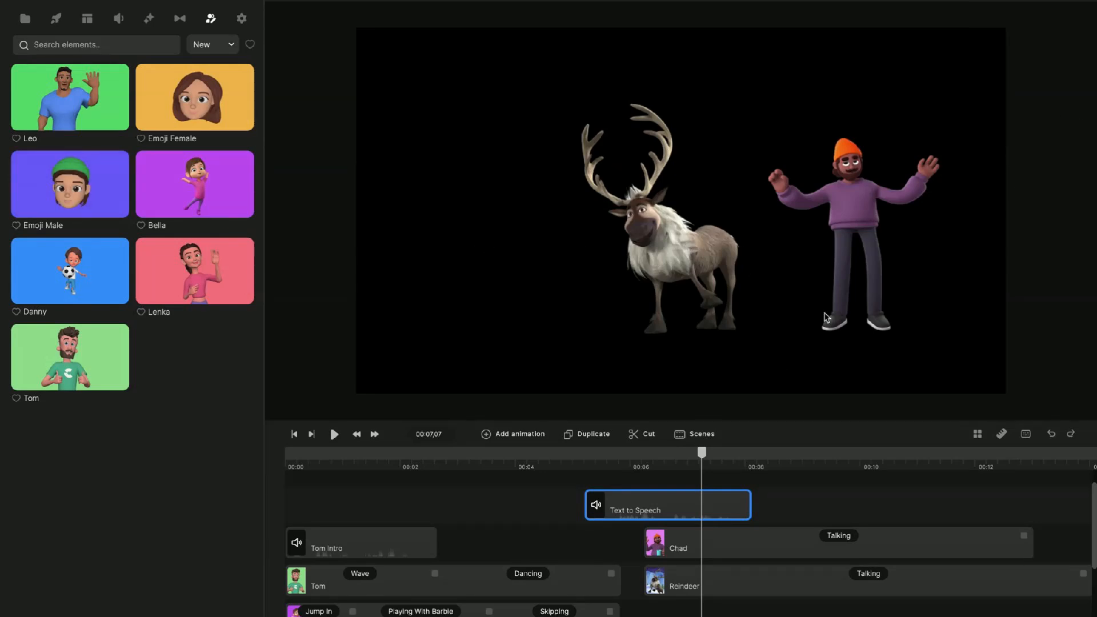
drag(703, 455, 729, 454)
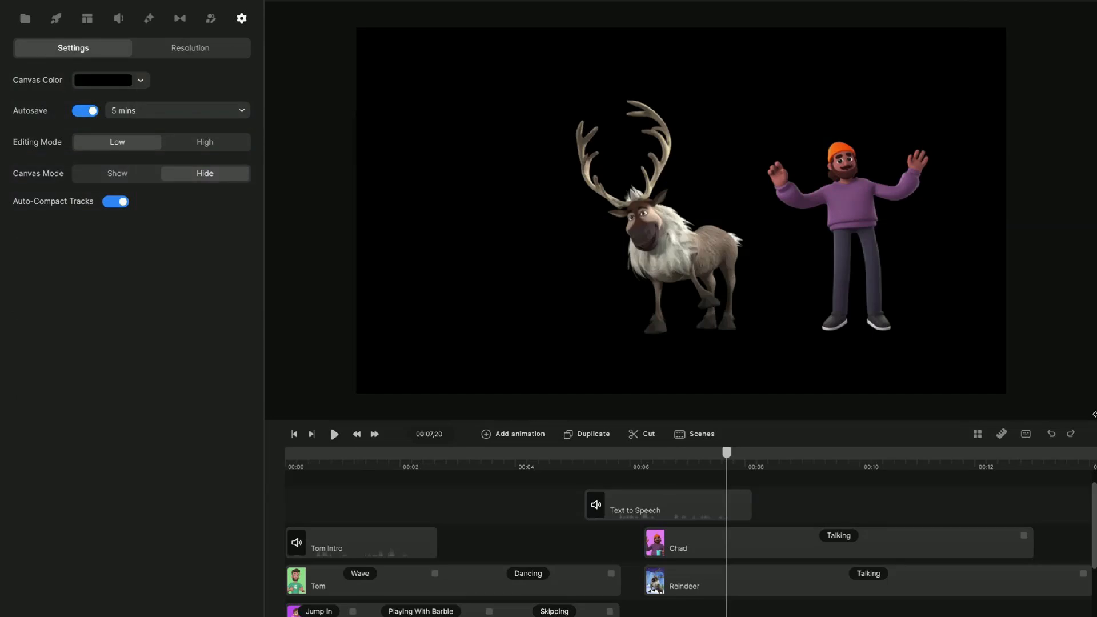
scroll(1095, 414, down, 2)
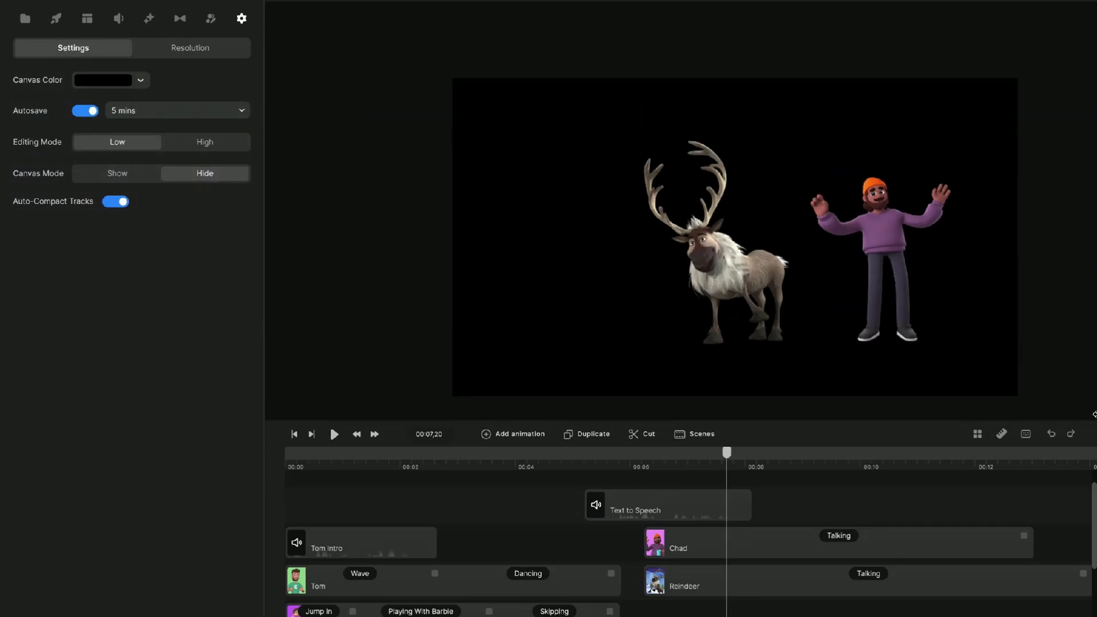